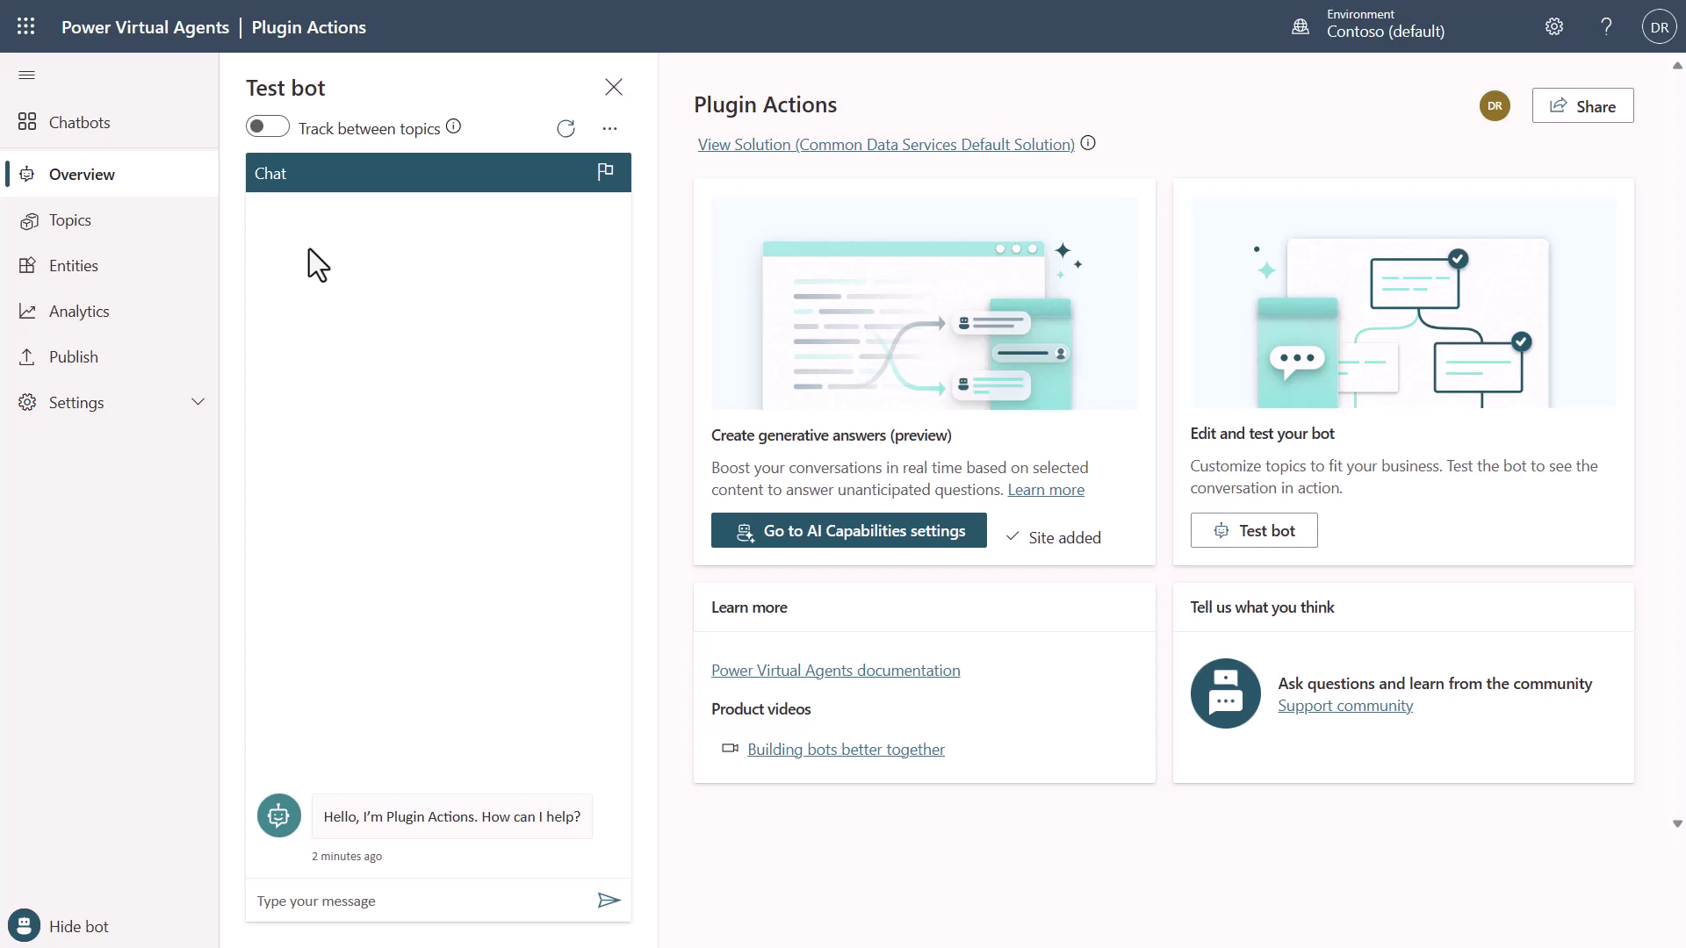
# Step: Expand Settings to reach the Plugin Actions bot's AI capabilities page
pyautogui.click(202, 408)
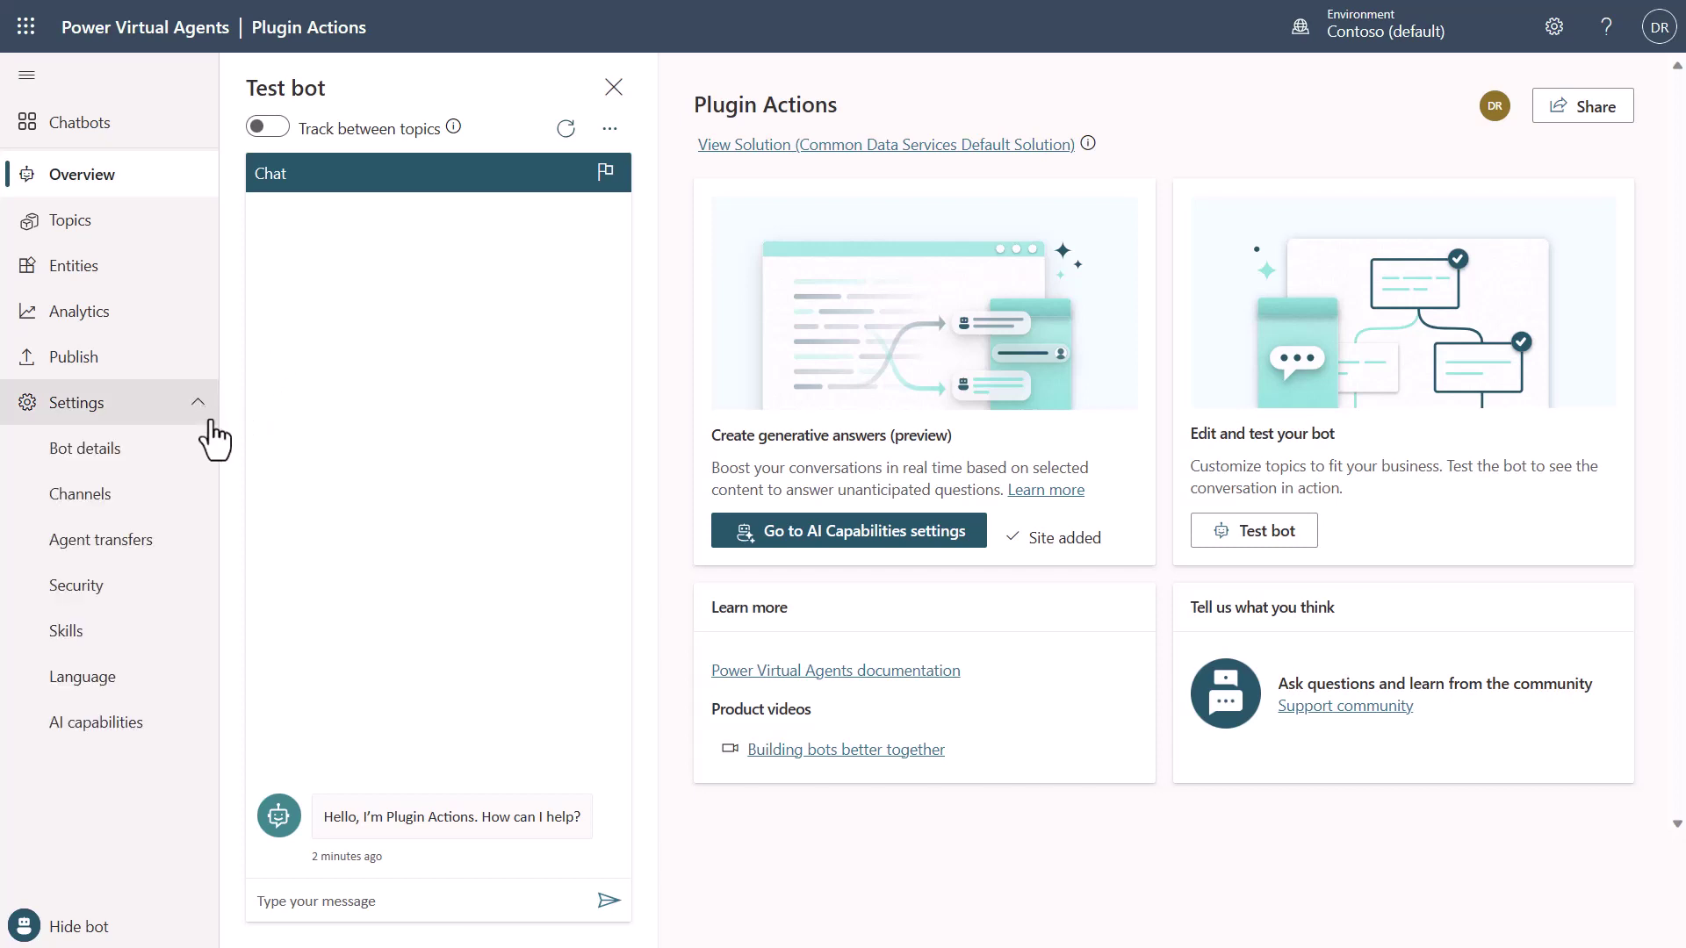
pyautogui.click(100, 737)
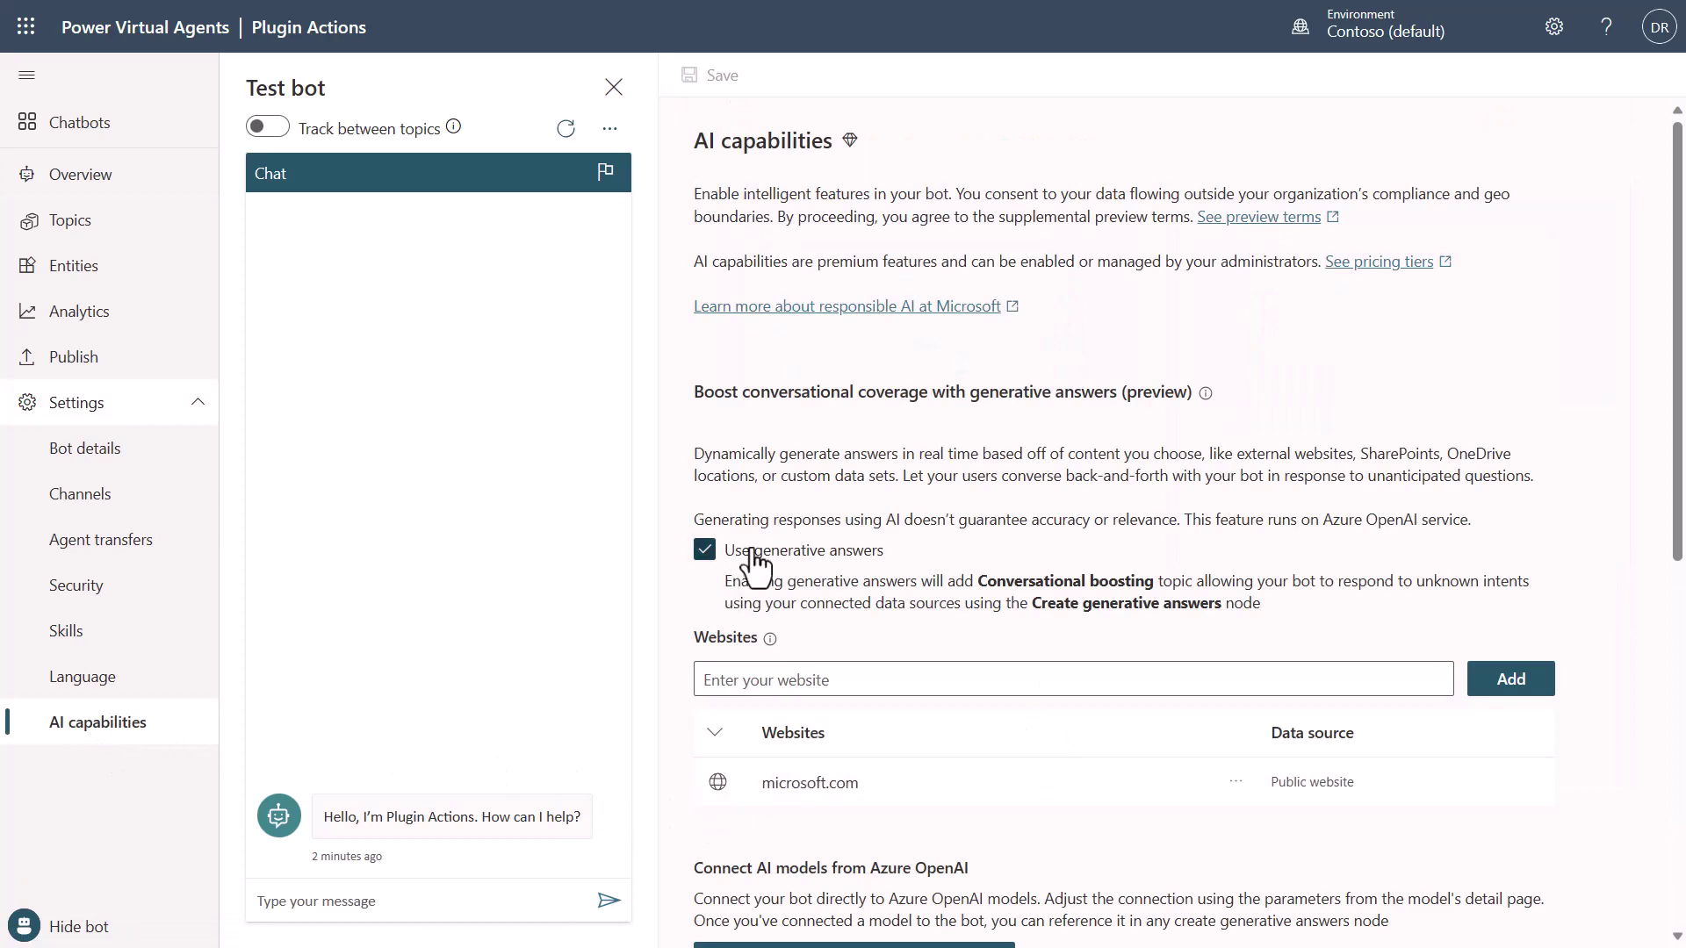
pyautogui.scroll(-6, 1098, 614)
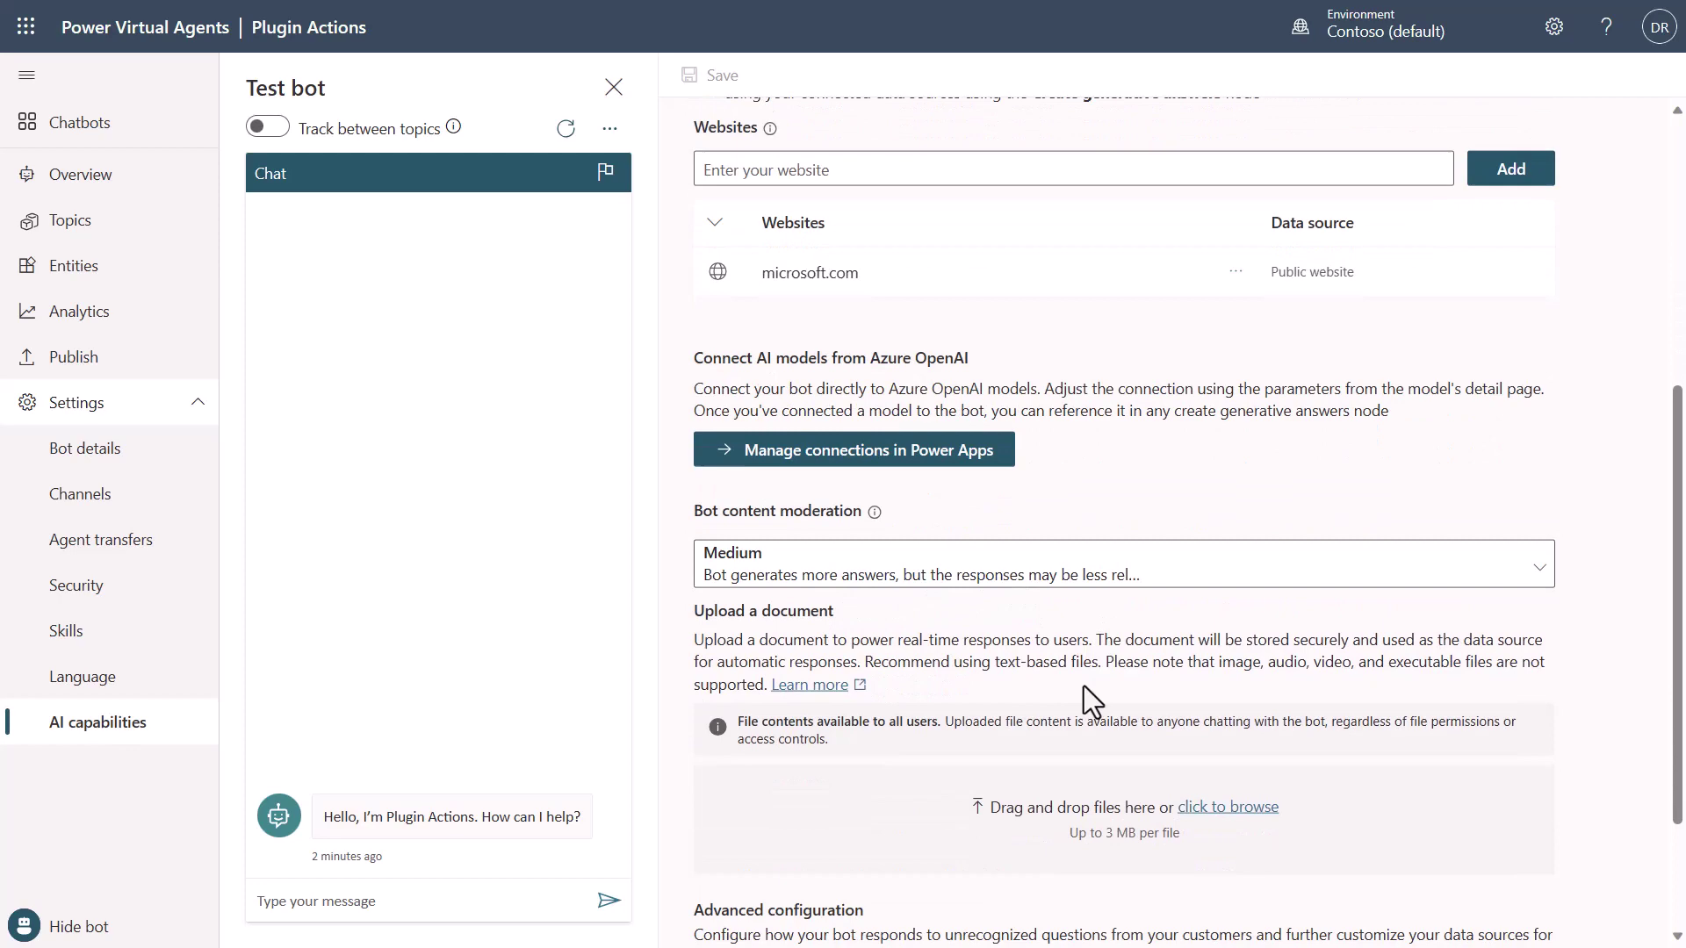
pyautogui.scroll(6, 1092, 674)
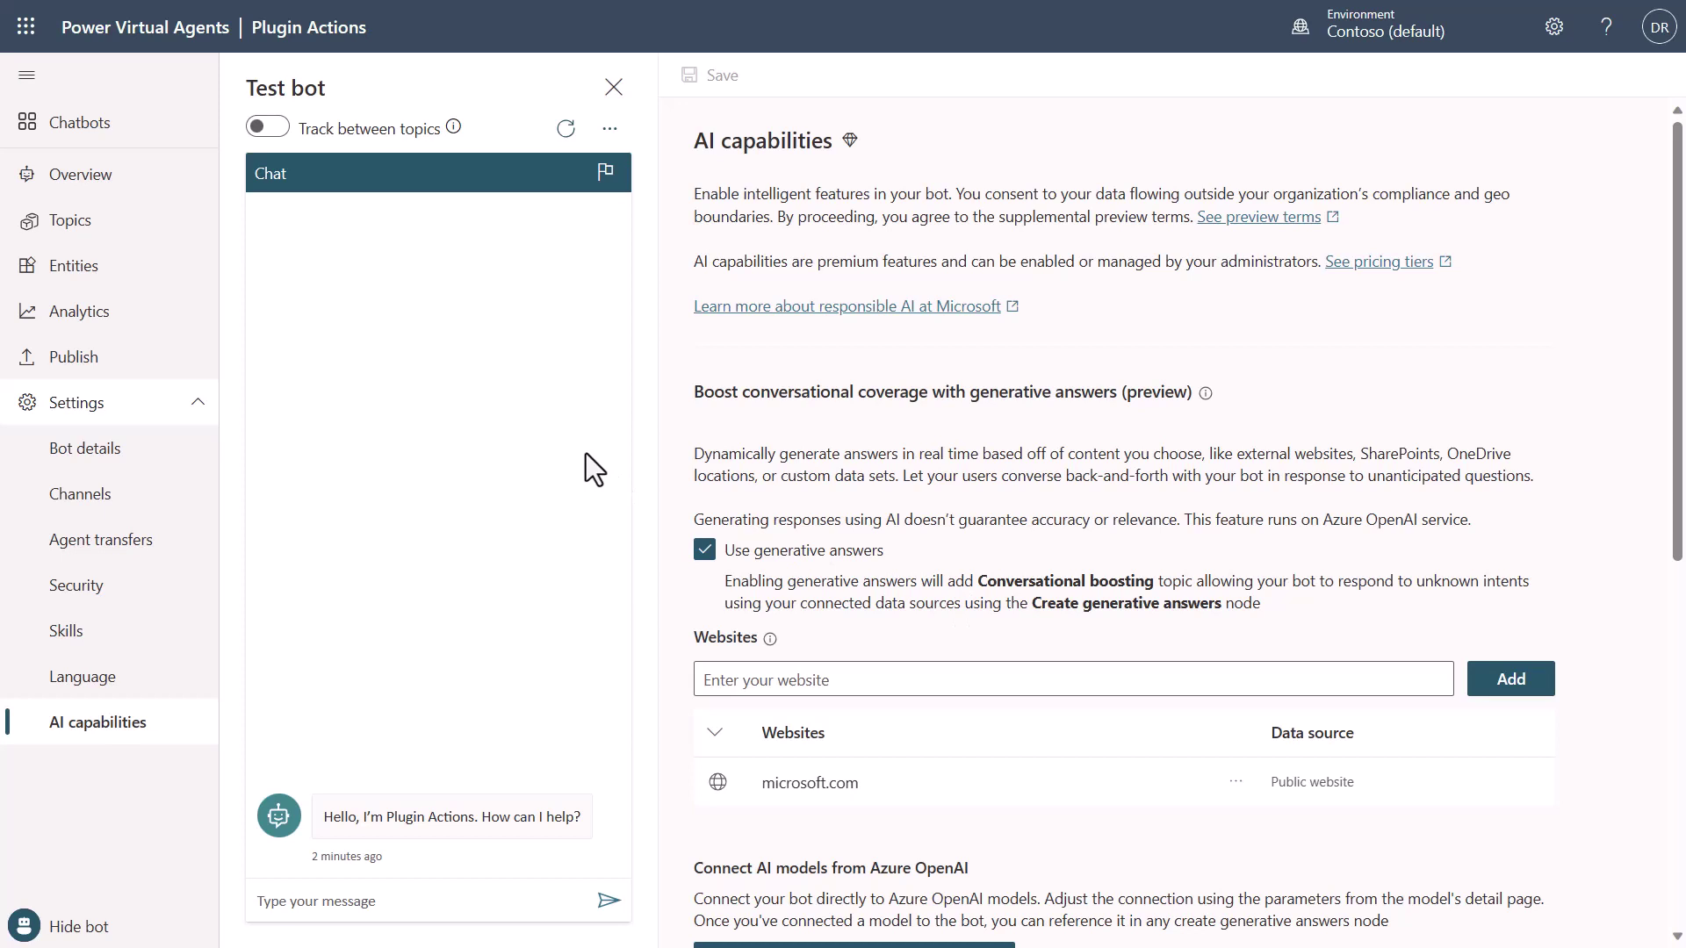
pyautogui.click(198, 404)
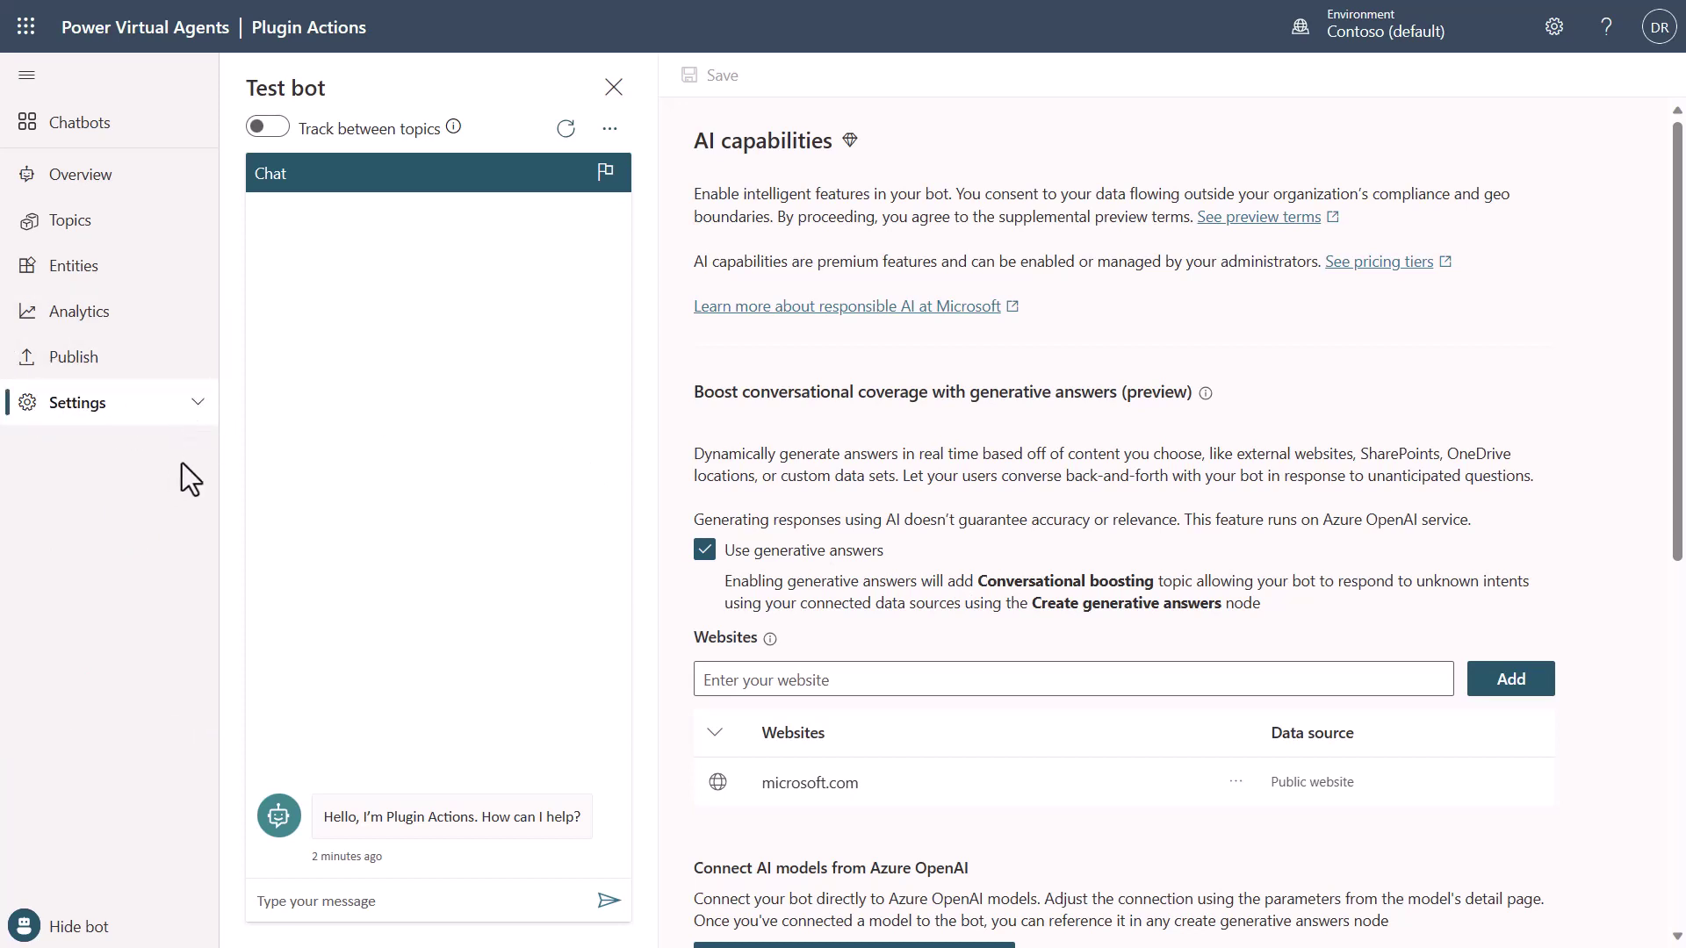
# Step: Check the Topics list and the empty Plugin actions tab, then bring up the Add options
pyautogui.click(136, 250)
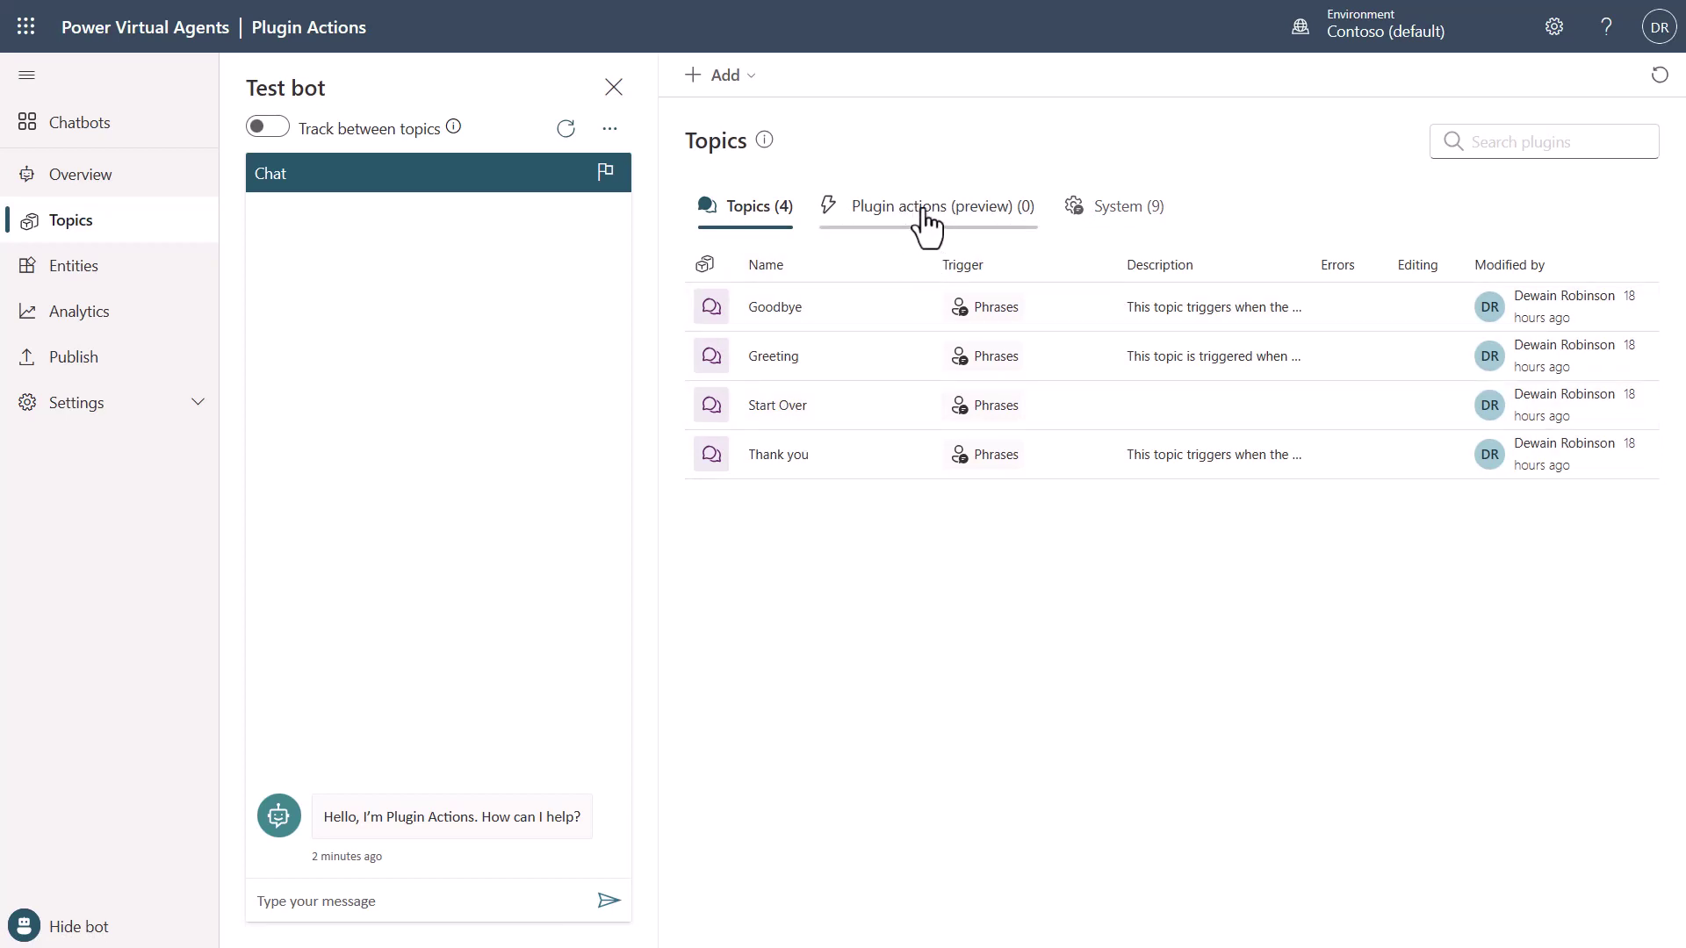
pyautogui.click(927, 227)
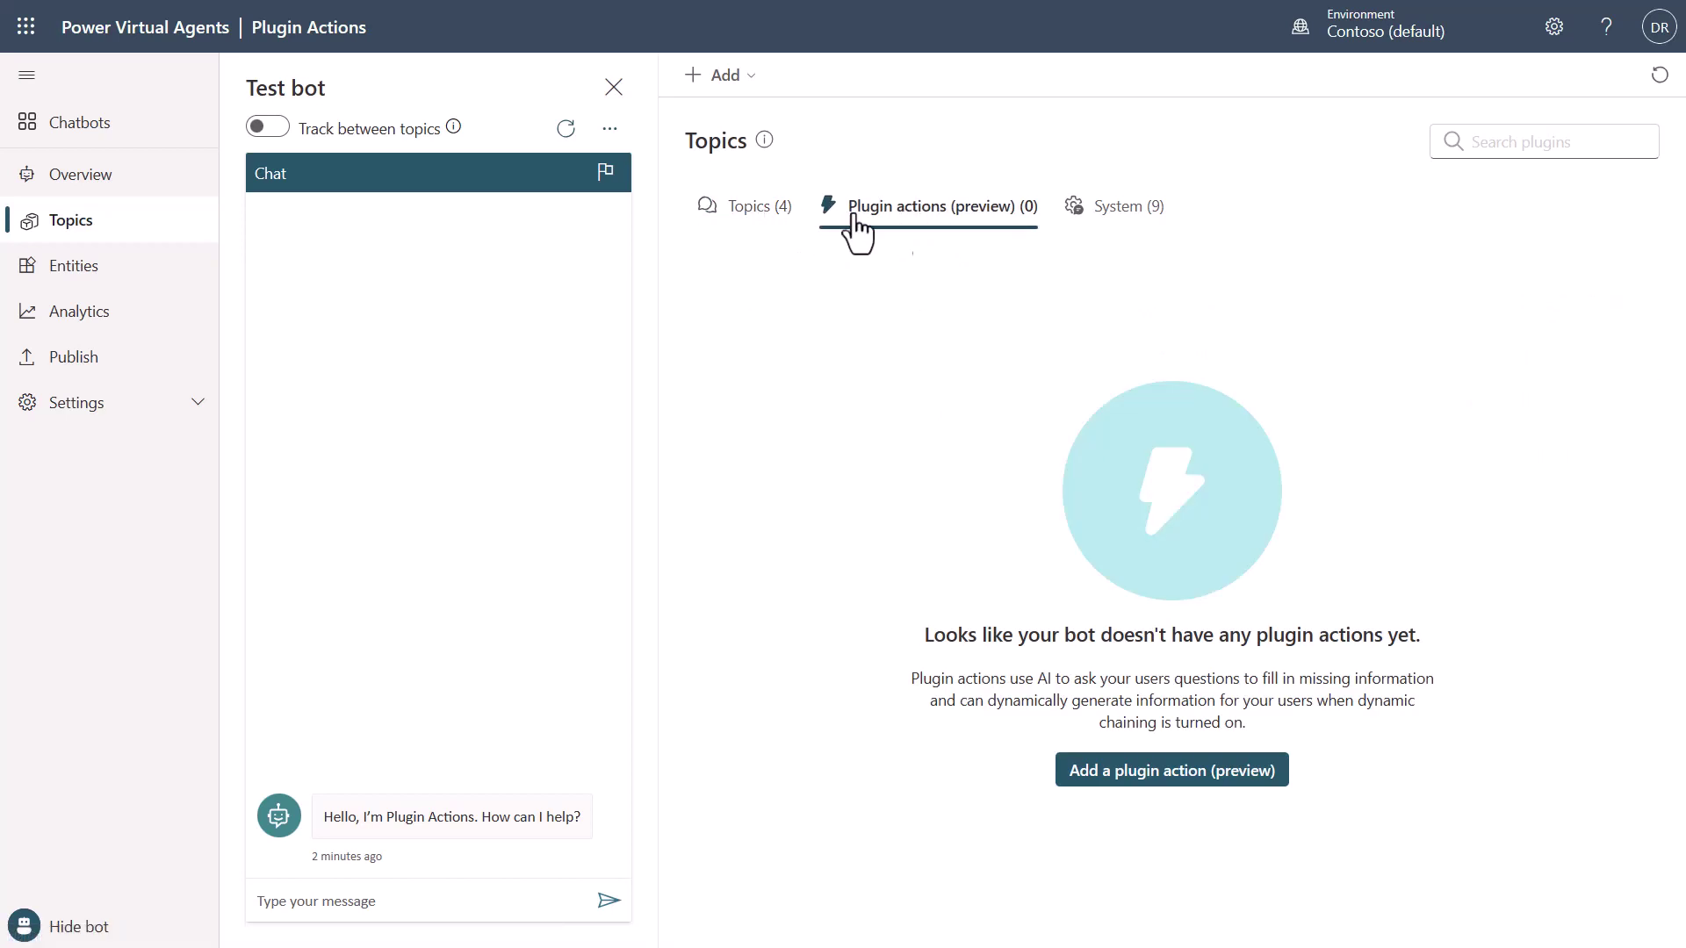
pyautogui.click(739, 206)
pyautogui.click(747, 77)
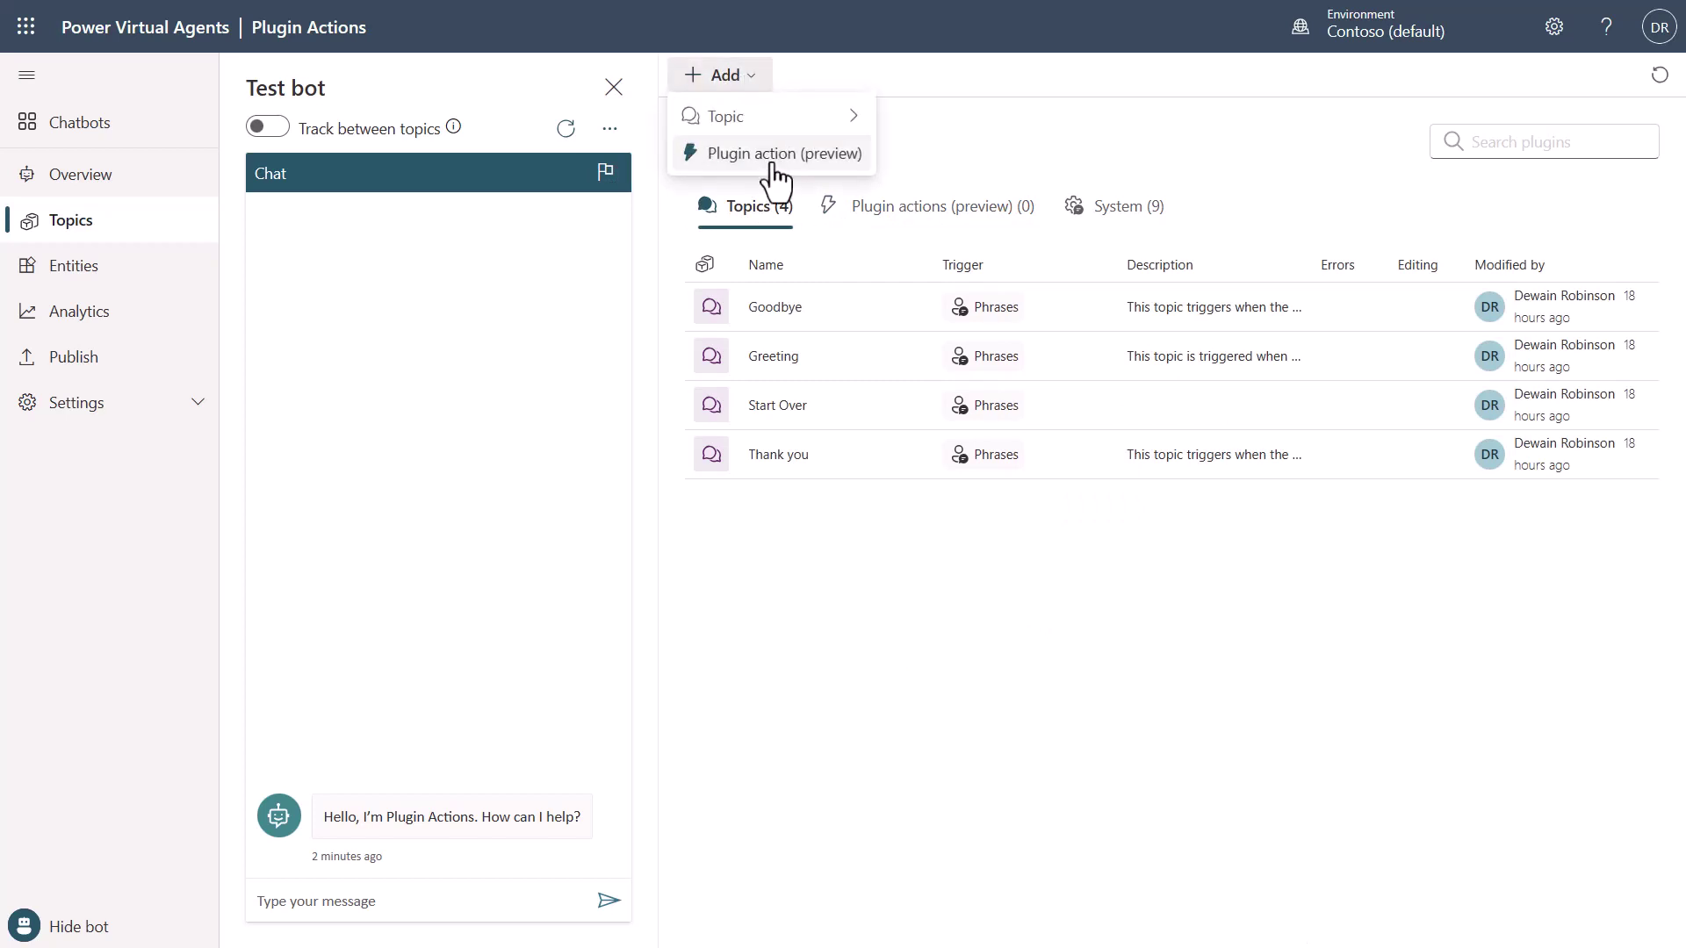
# Step: Start a new plugin action and pick MSN Weather's 'Get forecast for today'
pyautogui.click(771, 168)
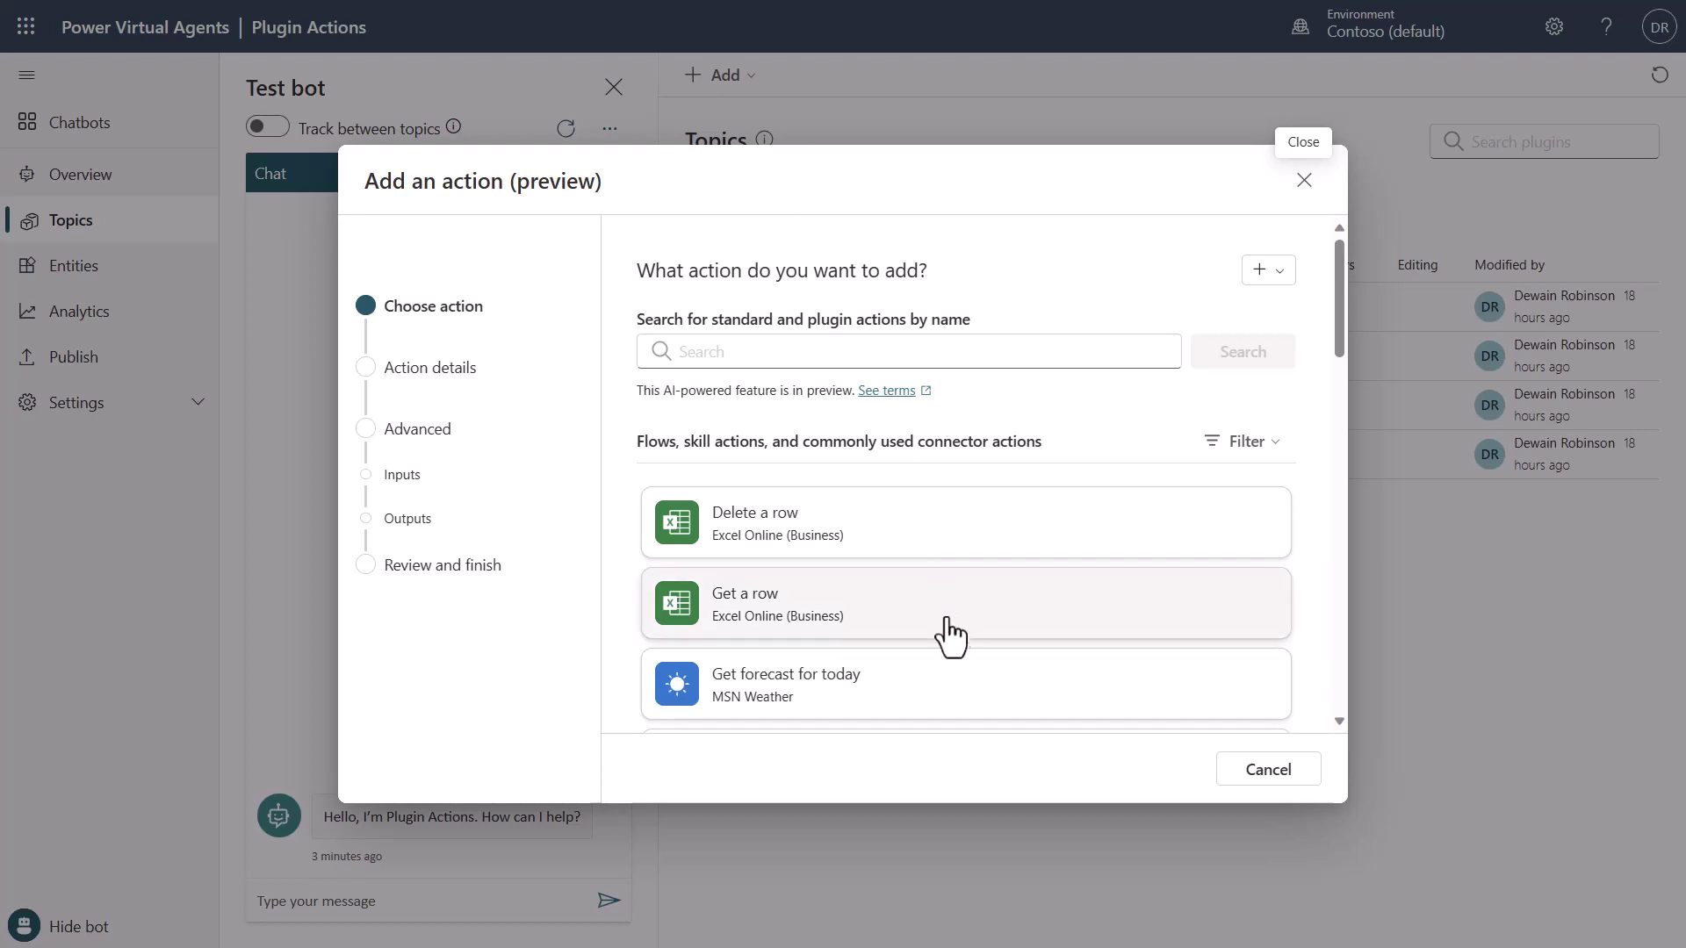
pyautogui.click(924, 702)
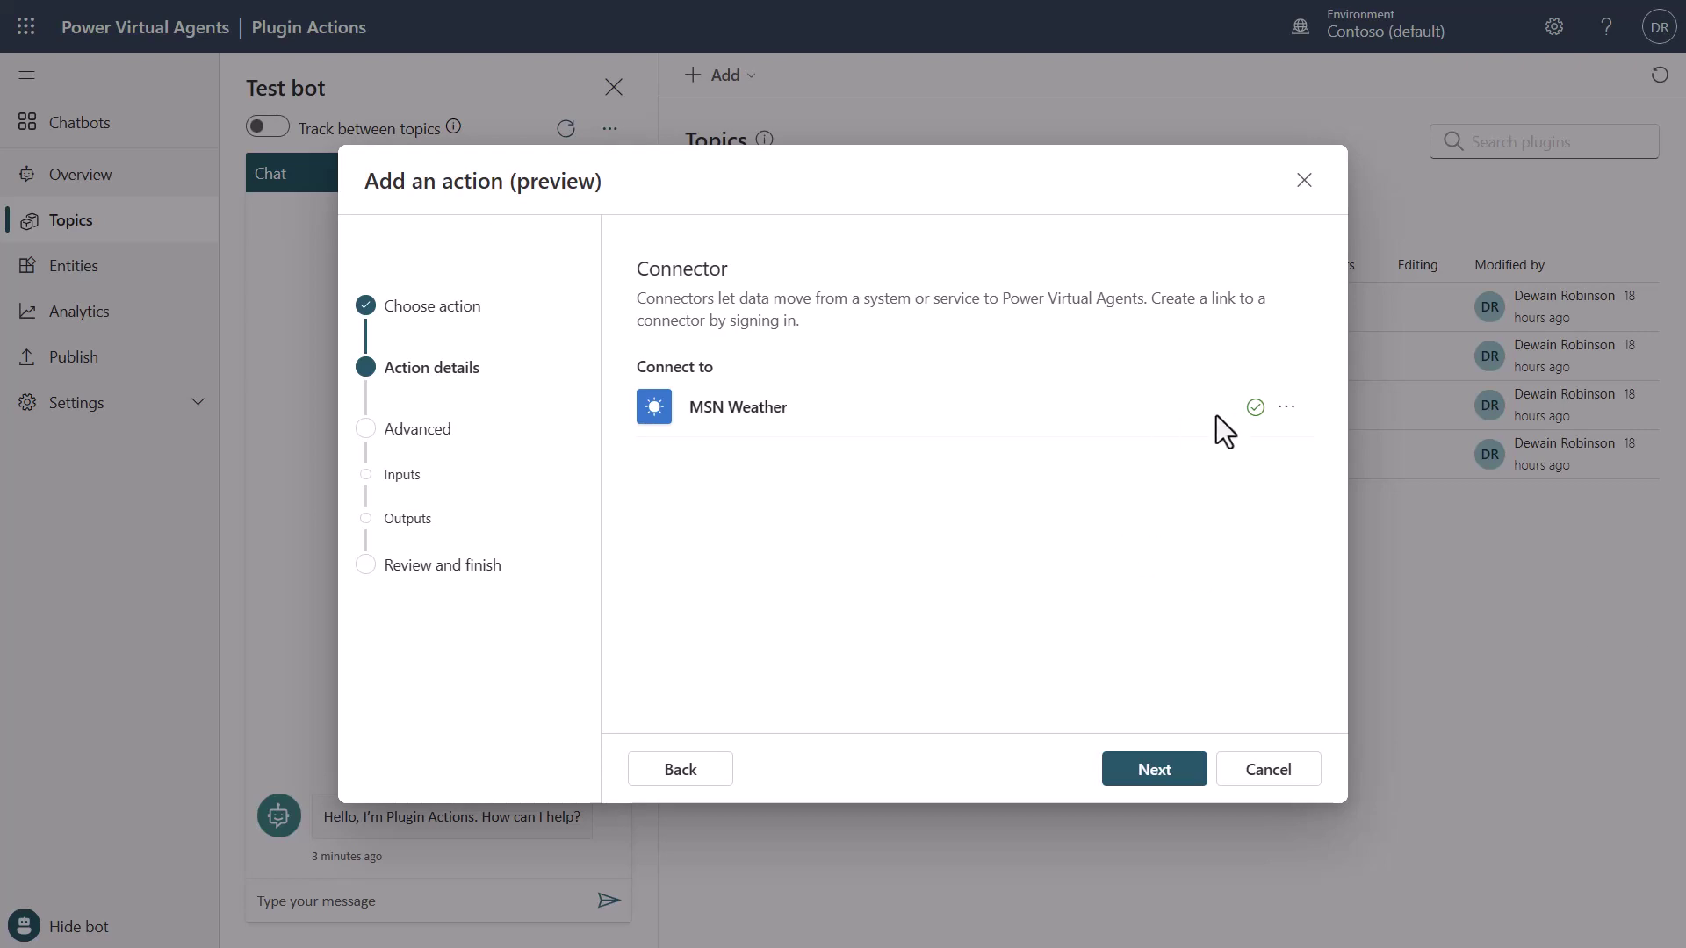
# Step: Keep the default display name and description, leave user confirmation unchecked, and continue to Inputs
pyautogui.click(1156, 767)
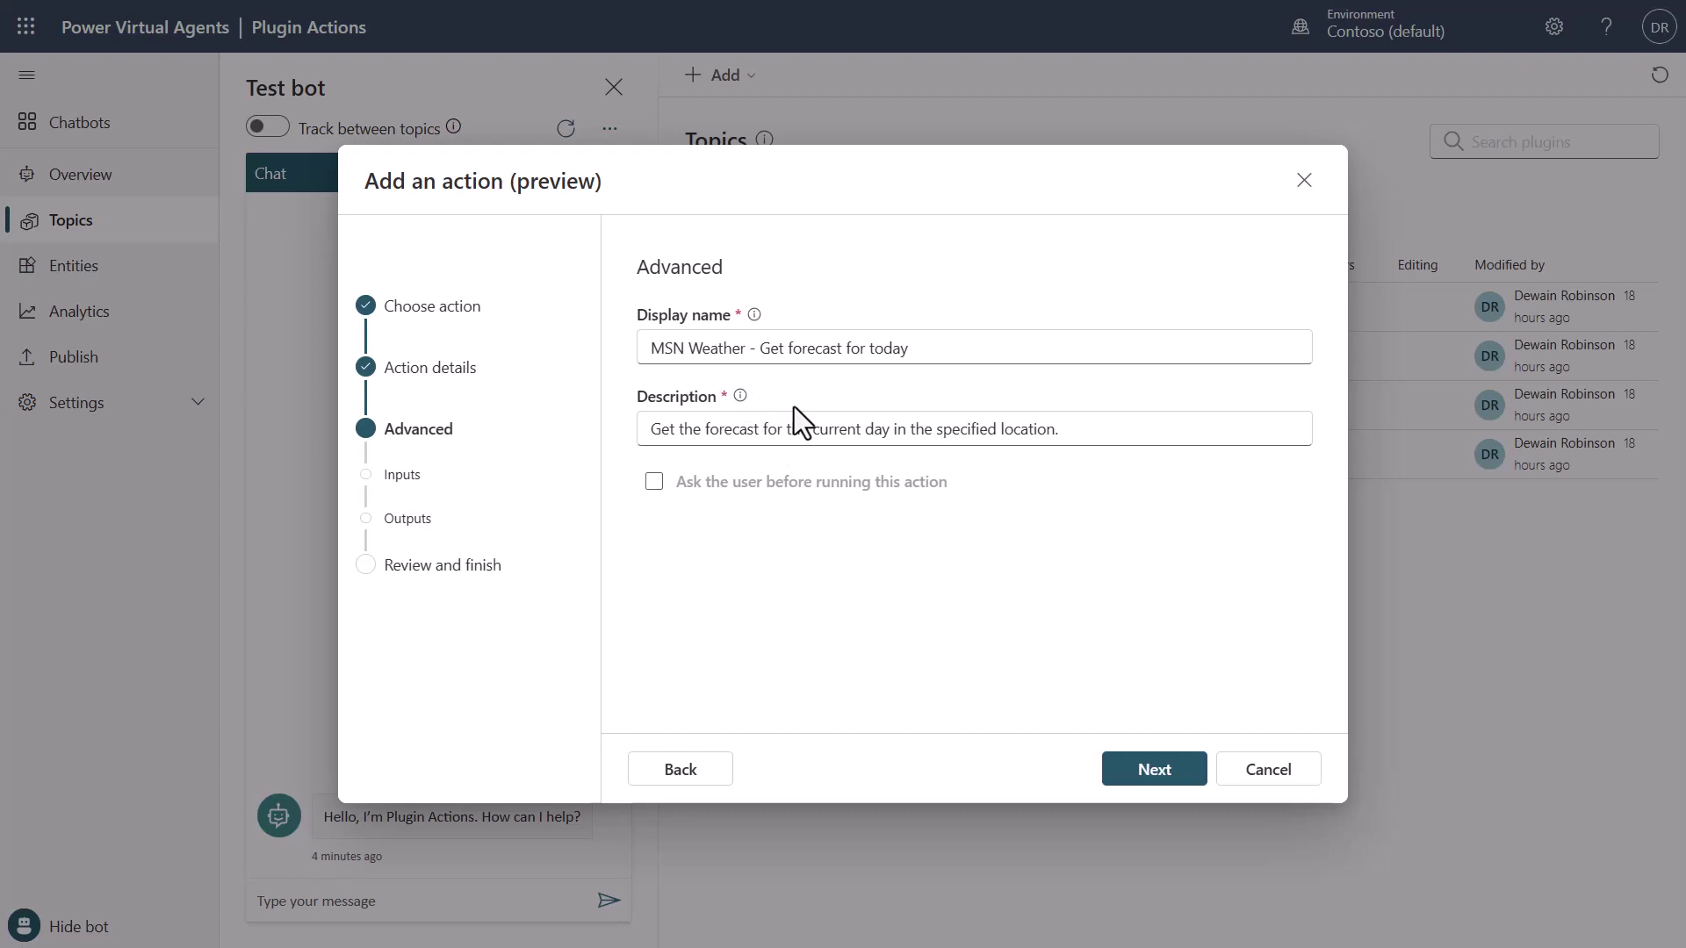
pyautogui.moveTo(649, 429); pyautogui.dragTo(1060, 448)
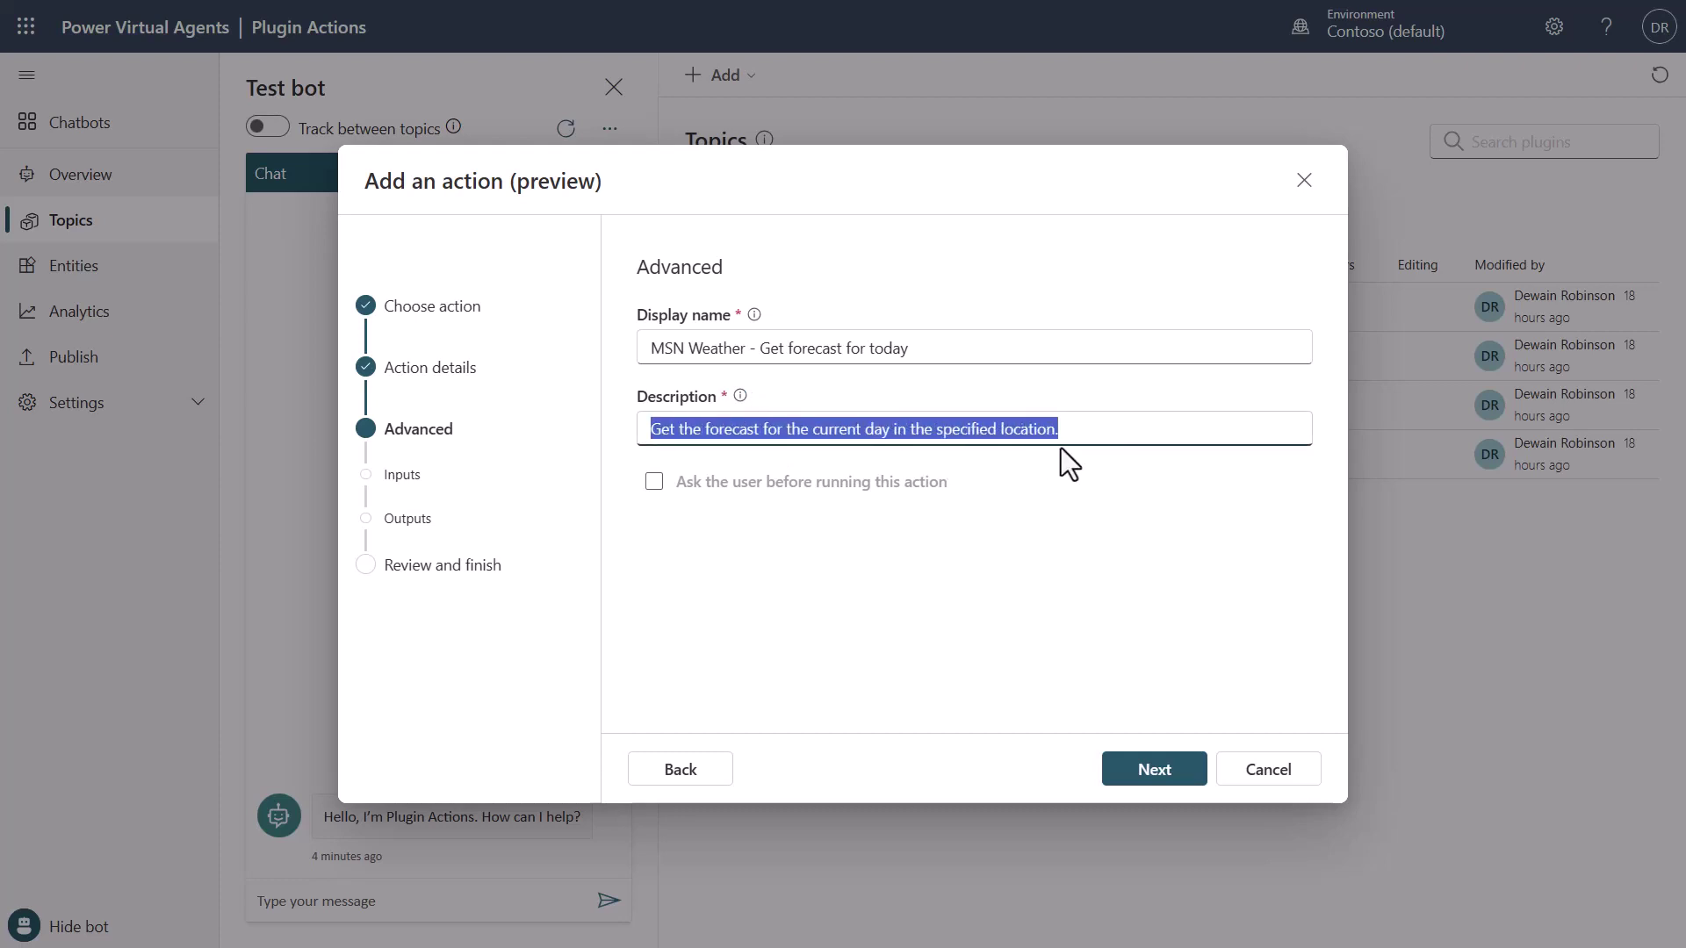
pyautogui.click(1098, 516)
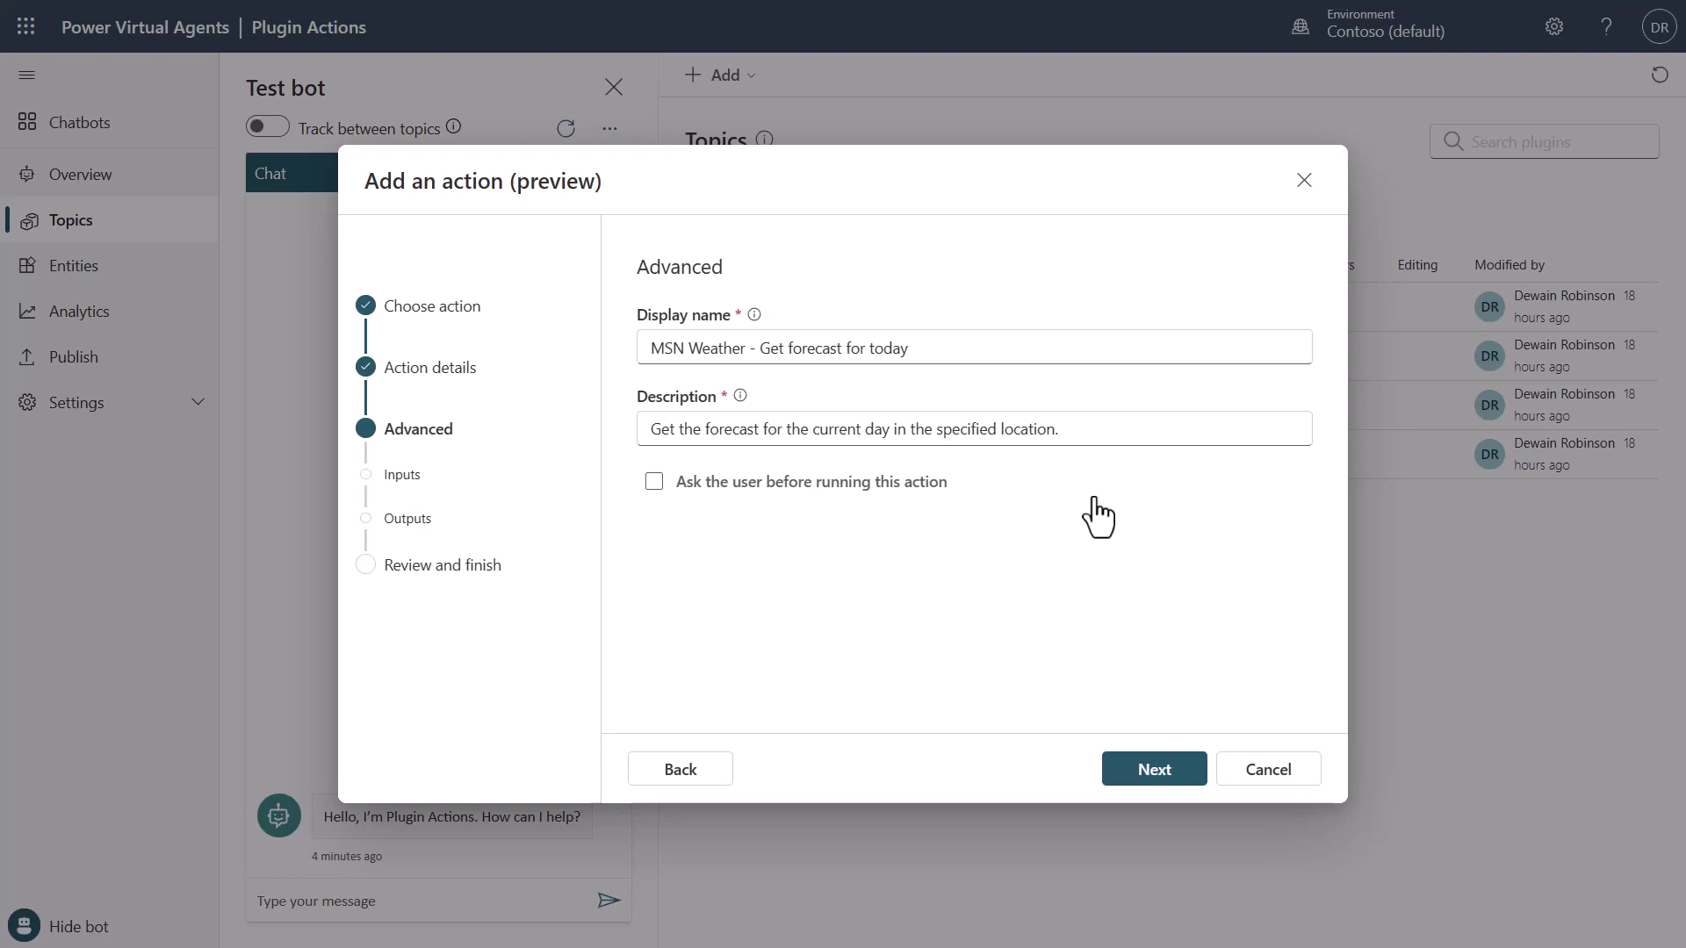
pyautogui.click(654, 482)
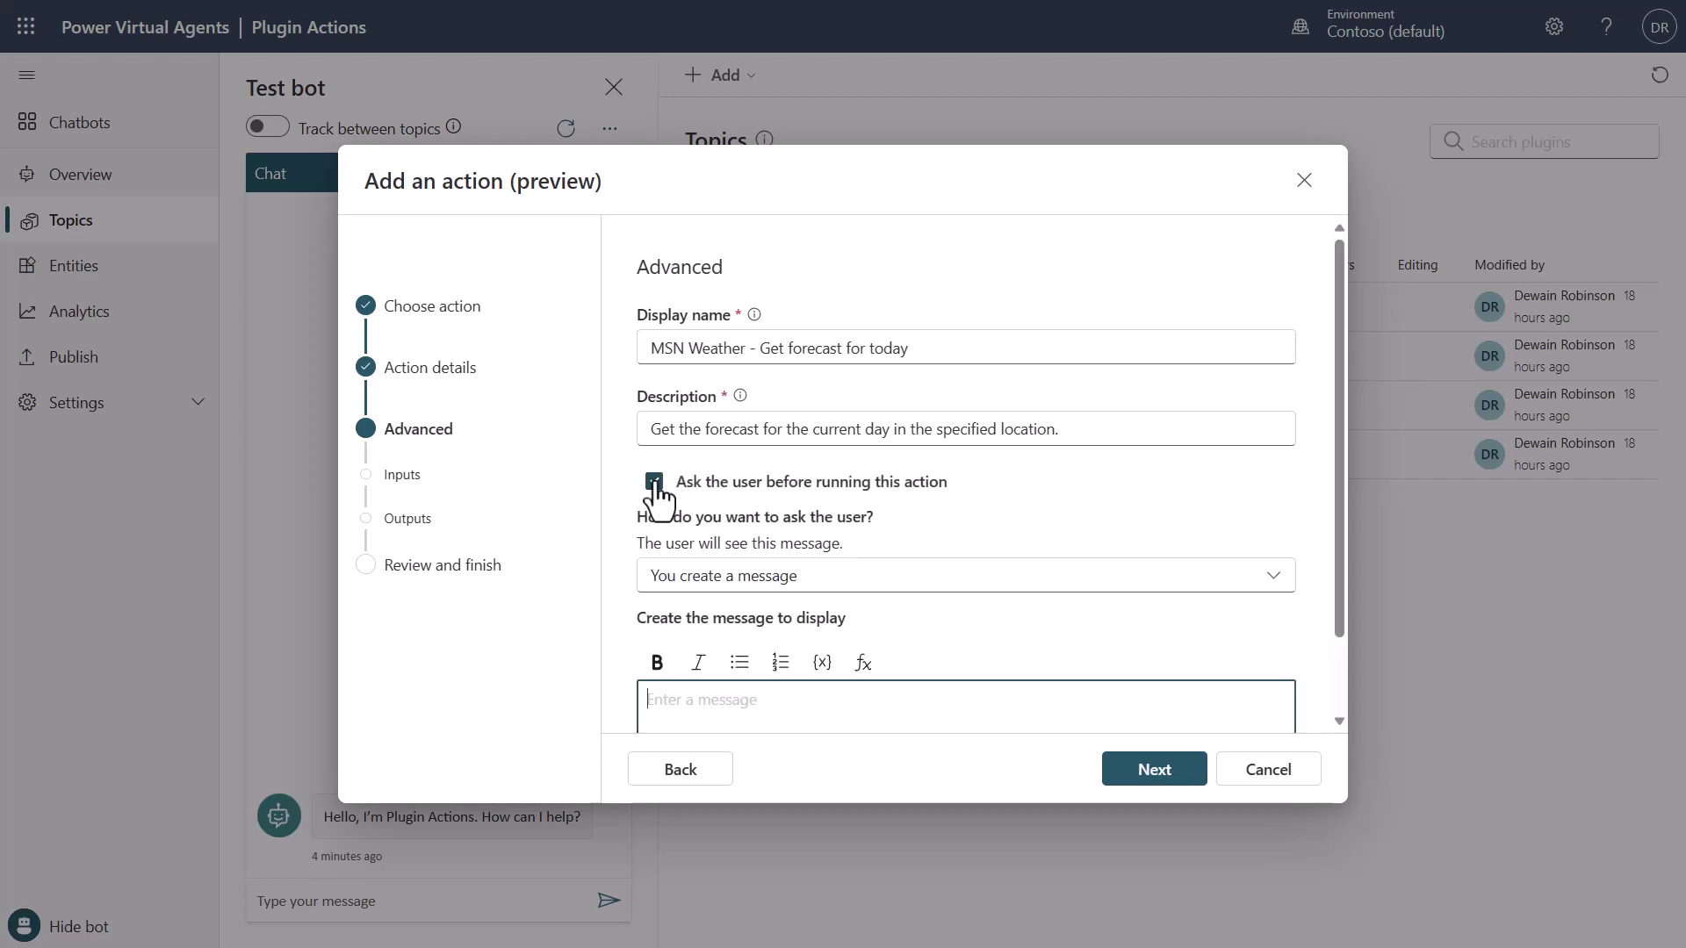
pyautogui.click(654, 482)
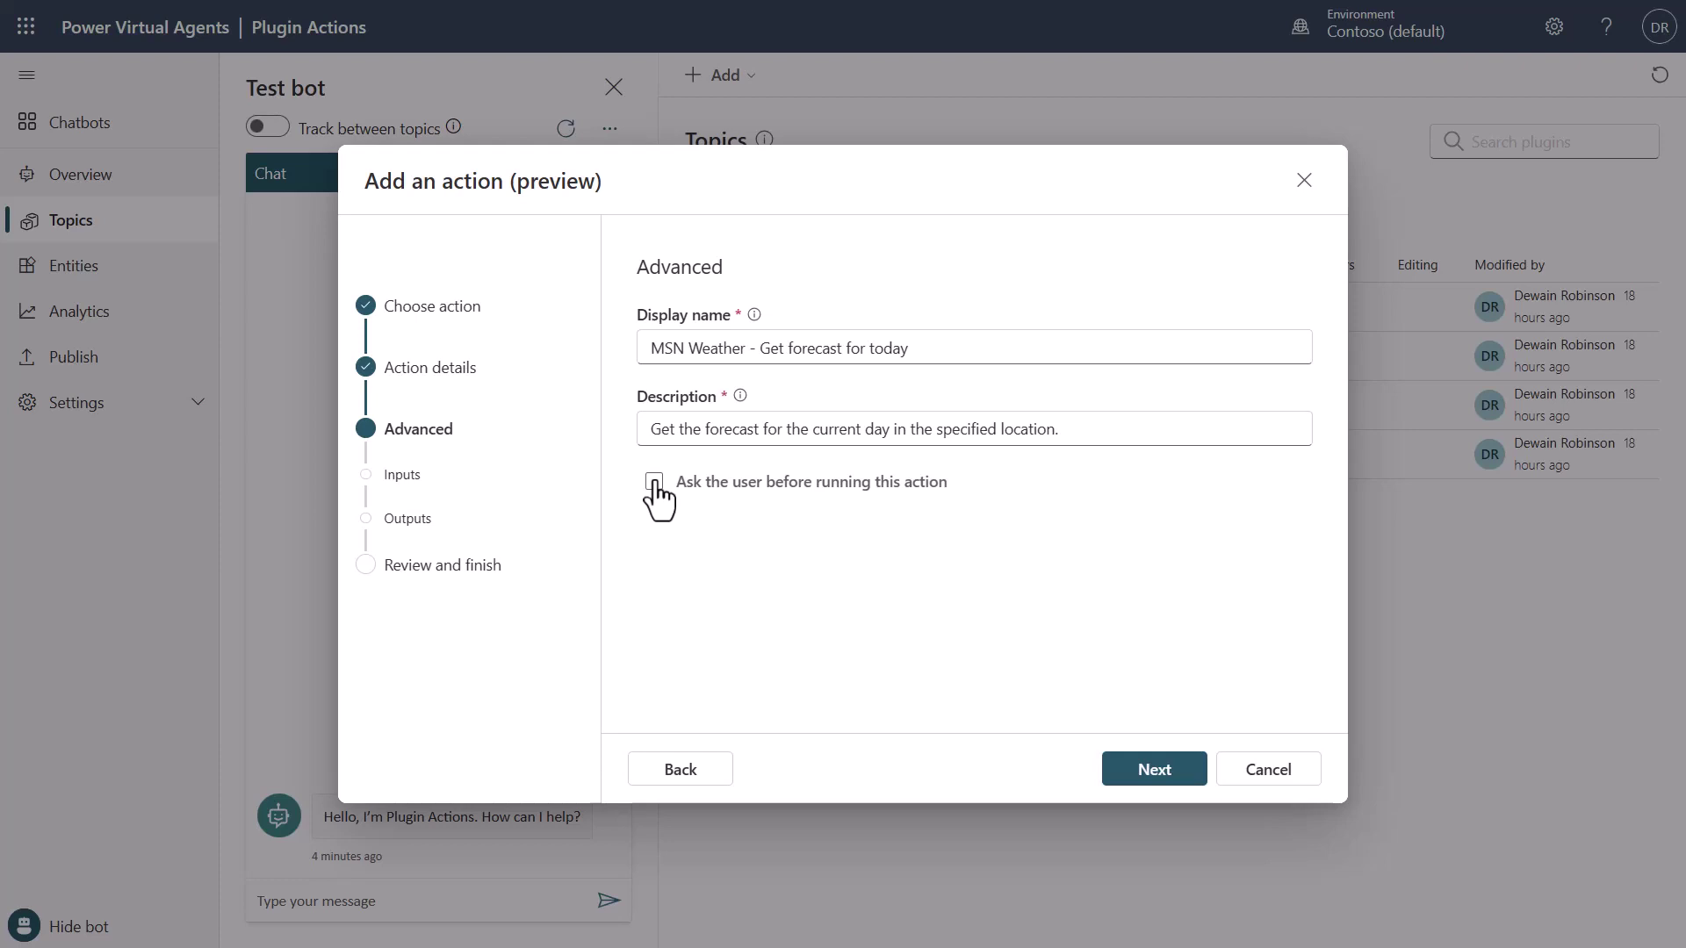
pyautogui.click(1166, 775)
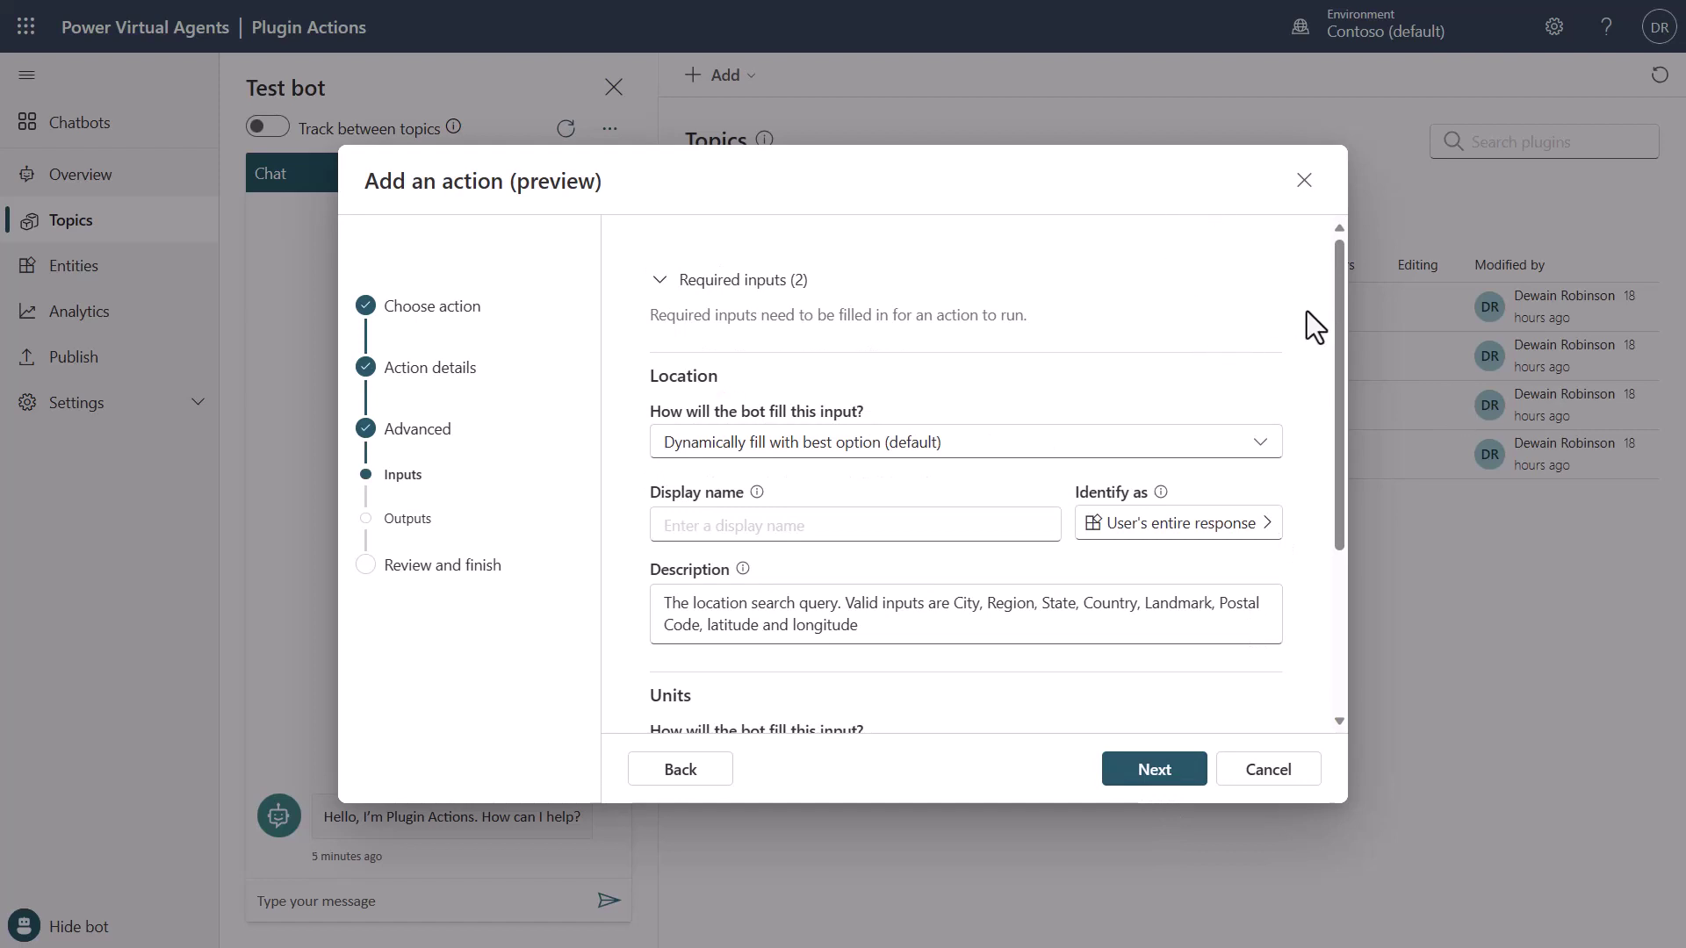
pyautogui.scroll(-1, 1293, 313)
pyautogui.scroll(-1, 1293, 309)
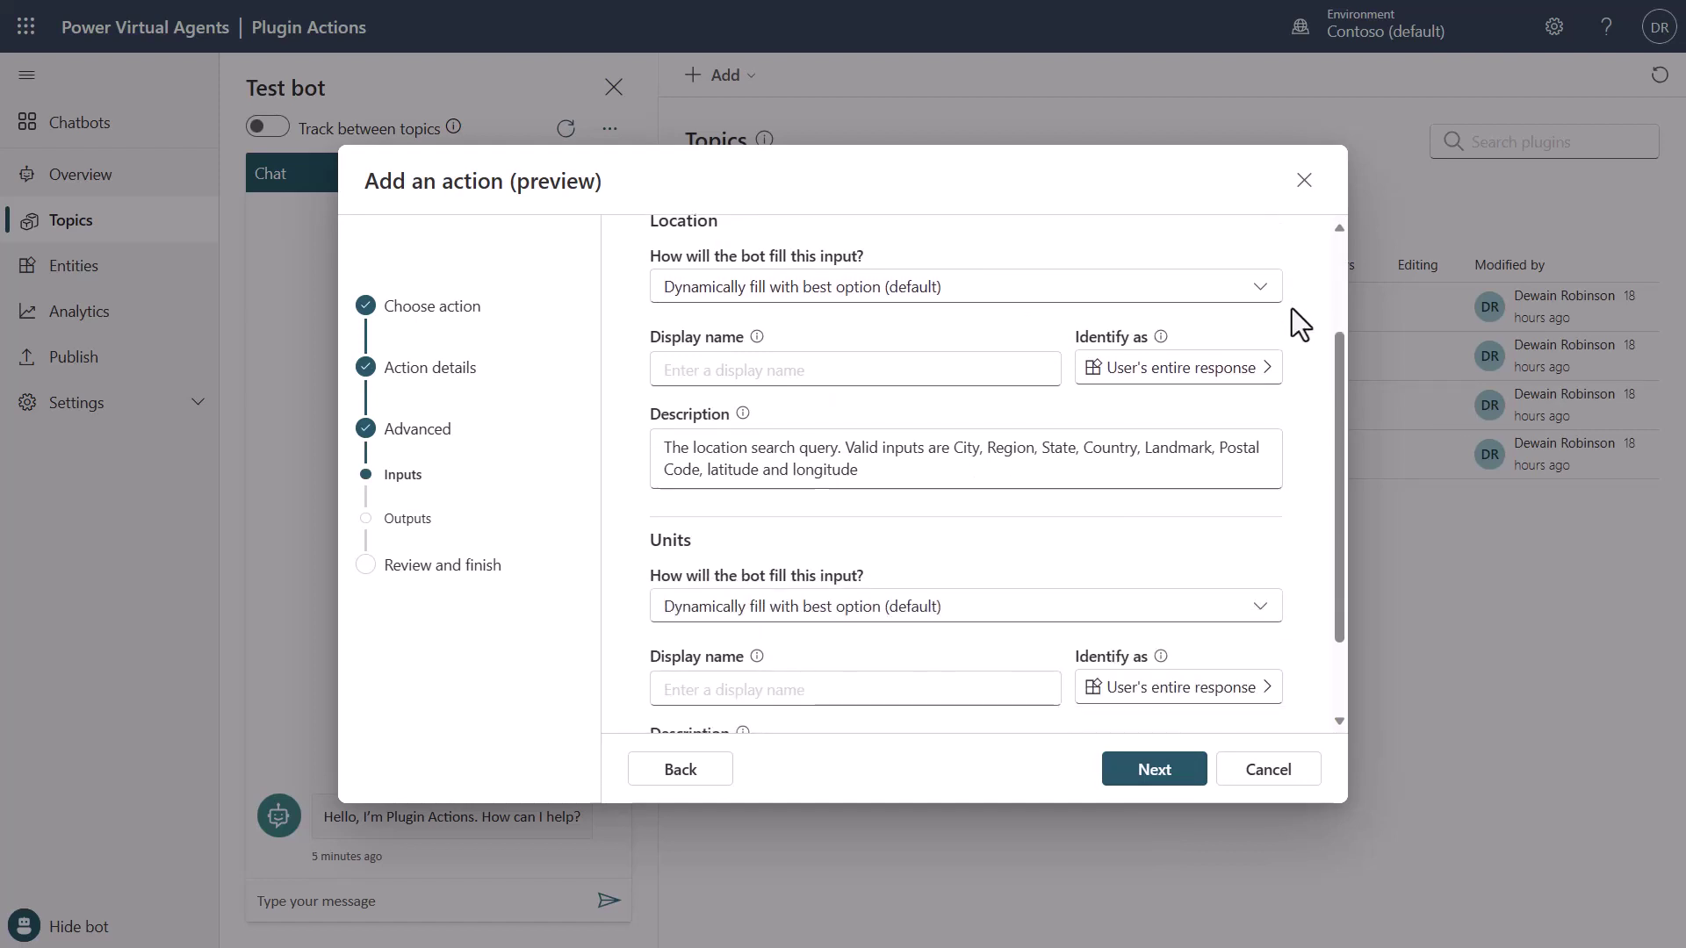
pyautogui.scroll(2, 1292, 309)
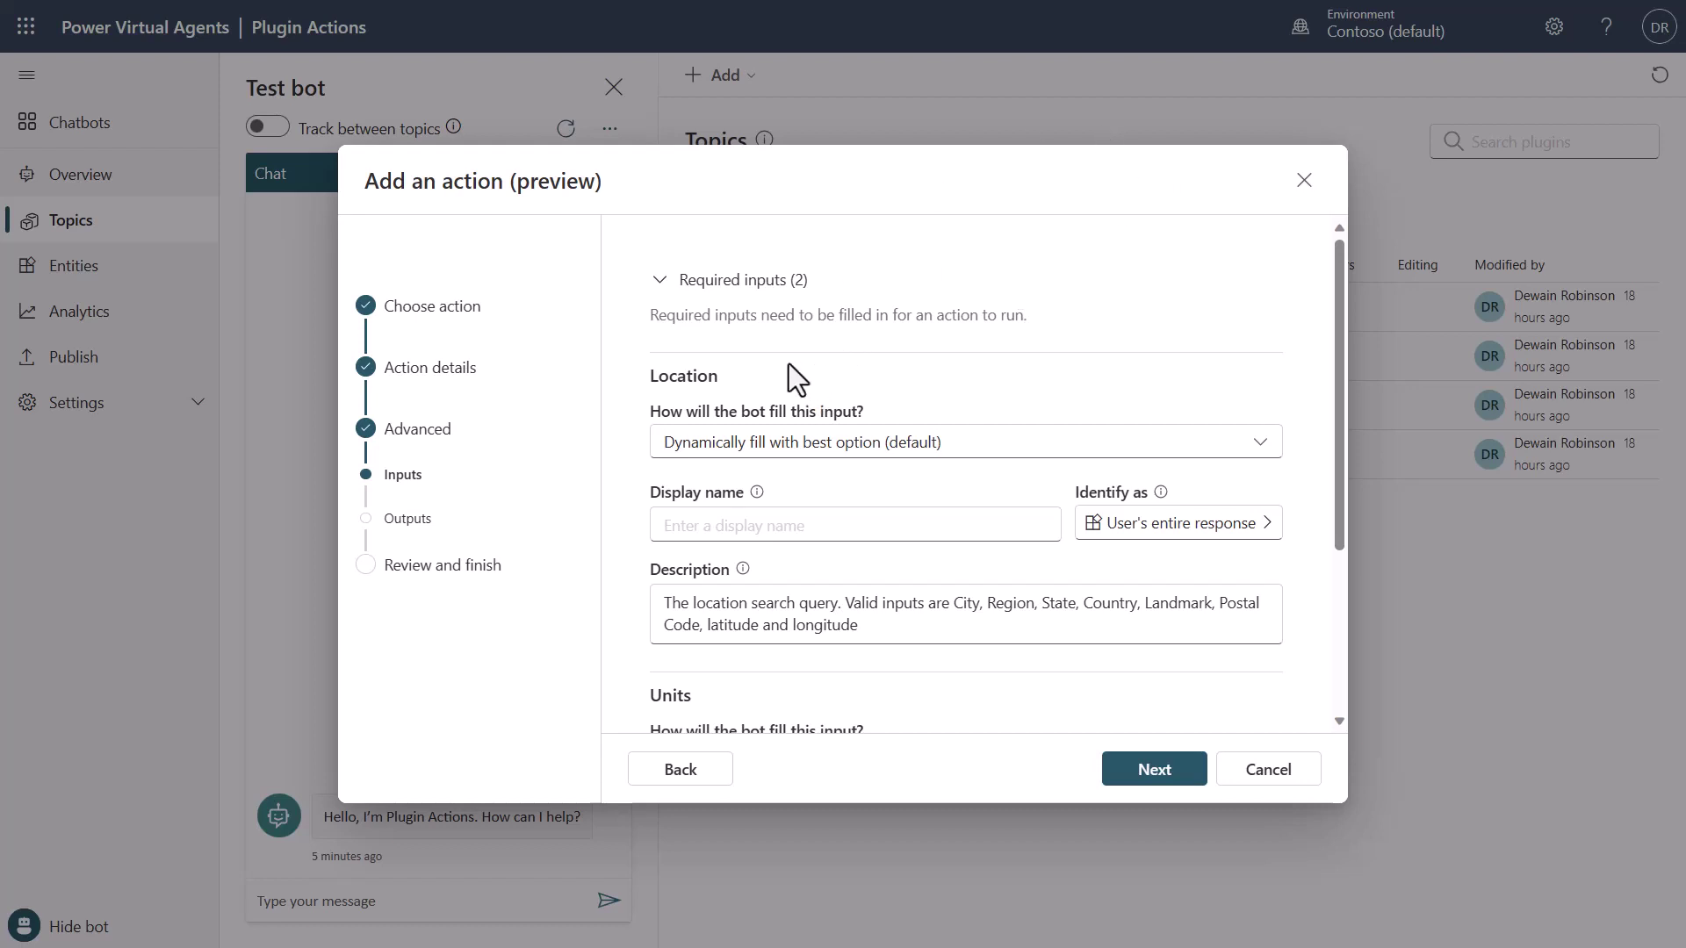
pyautogui.scroll(-2, 740, 692)
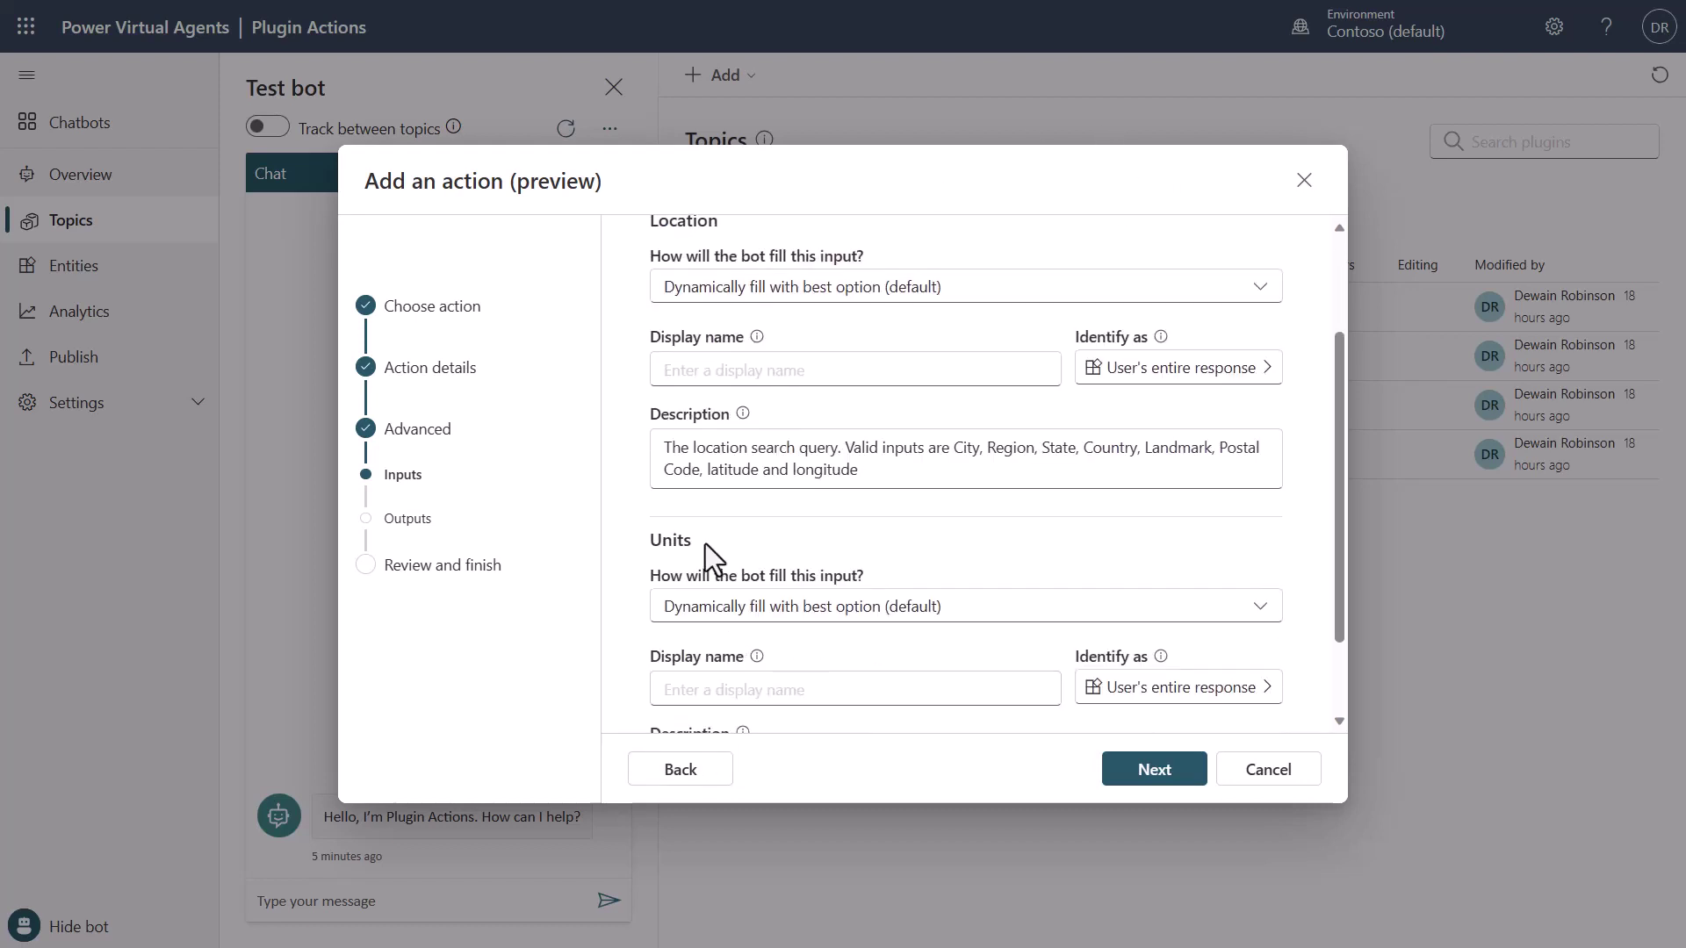
pyautogui.scroll(2, 711, 547)
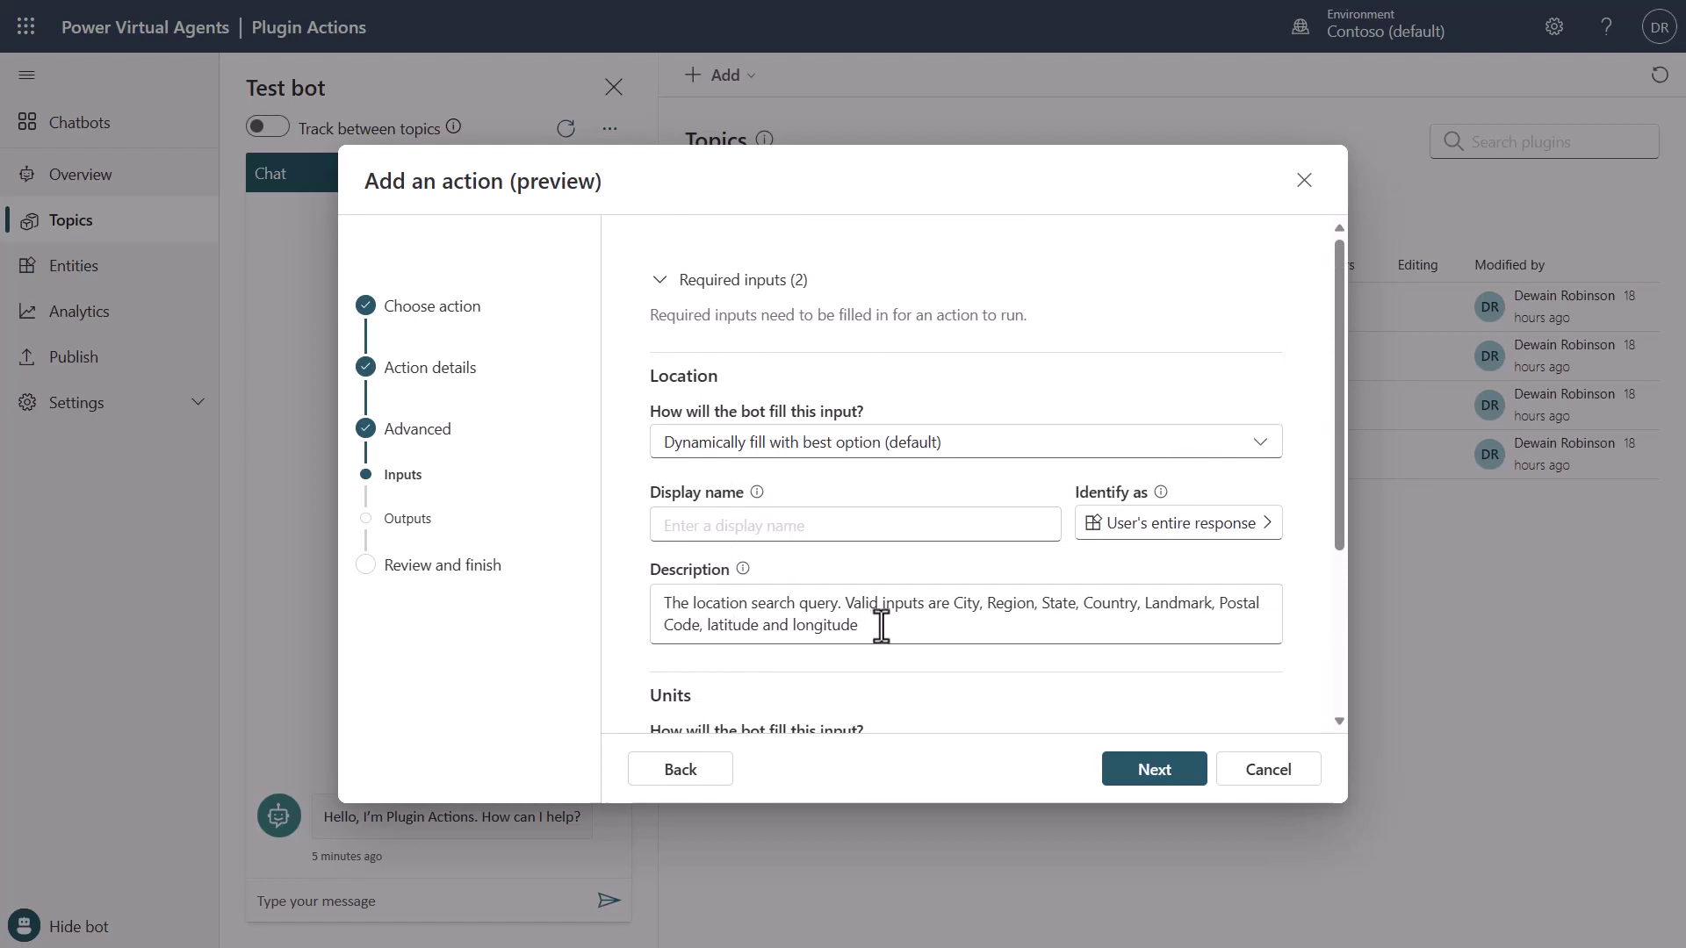
pyautogui.moveTo(881, 625); pyautogui.dragTo(659, 601)
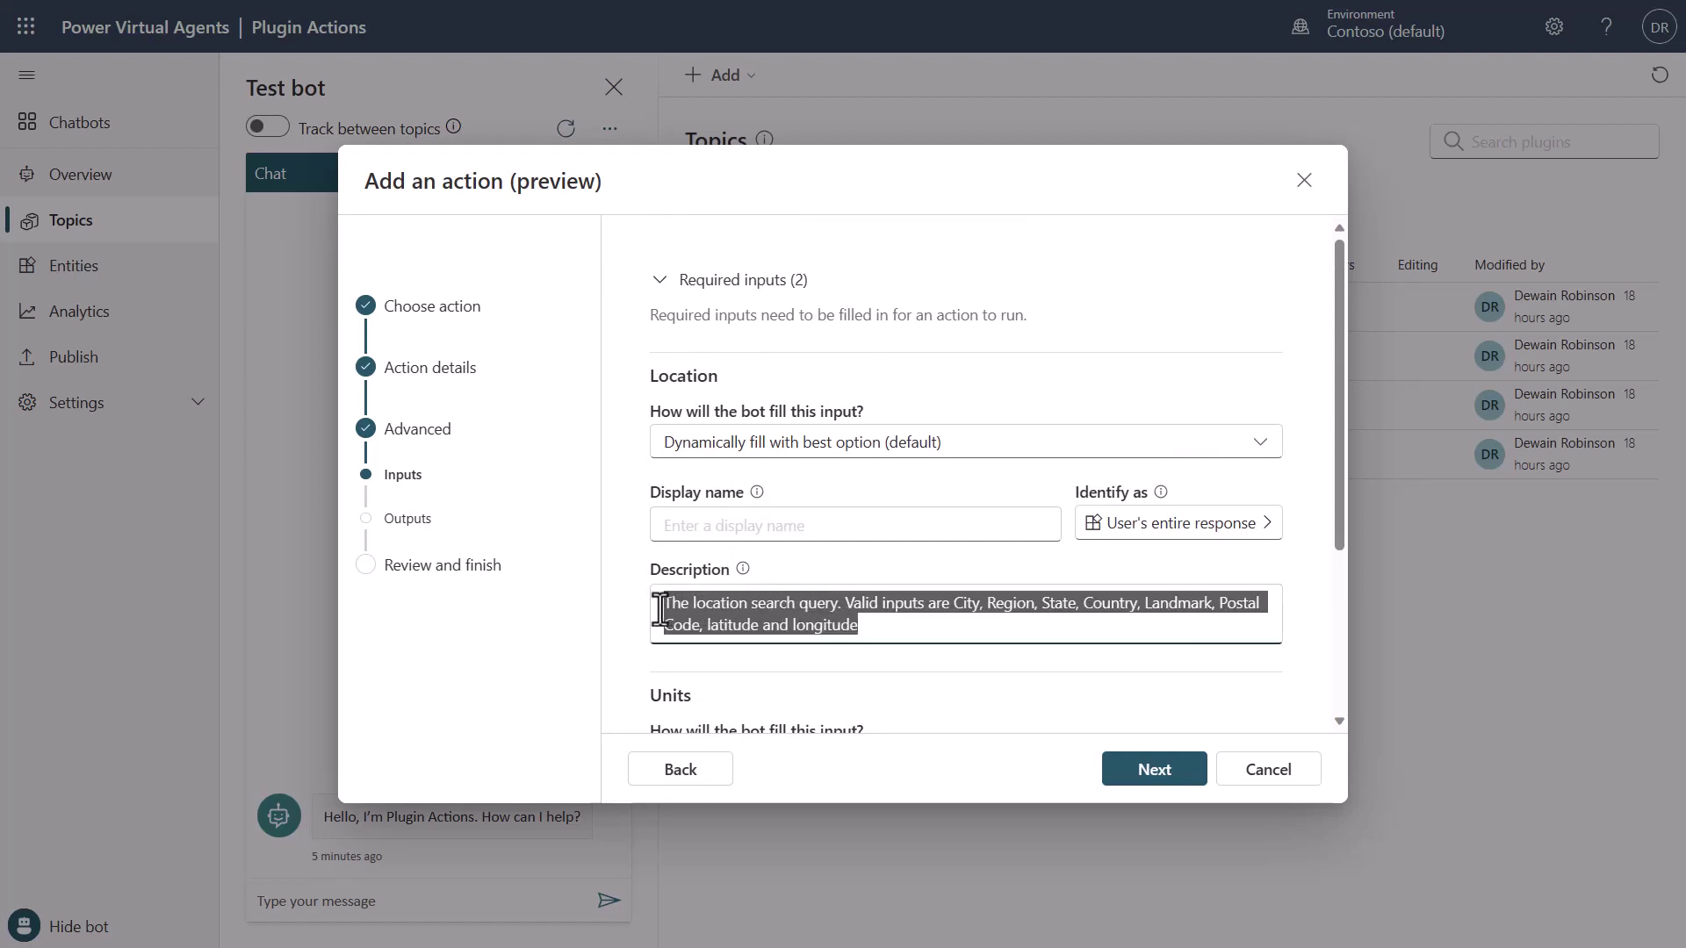
pyautogui.click(1310, 645)
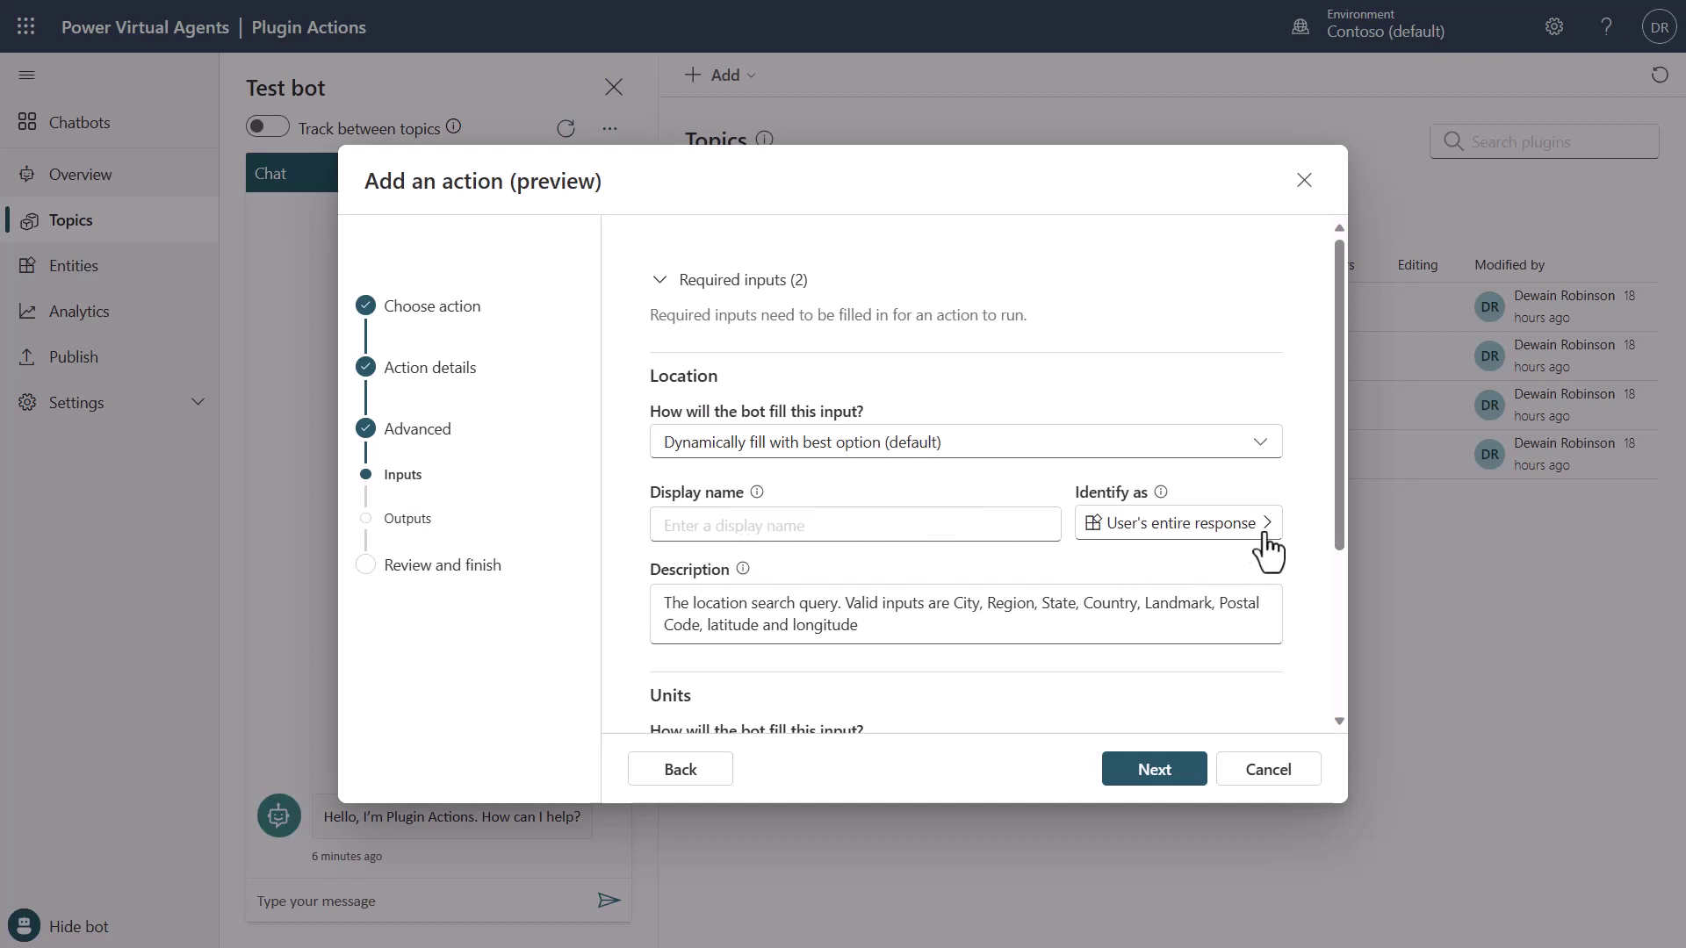
pyautogui.scroll(-1, 1320, 487)
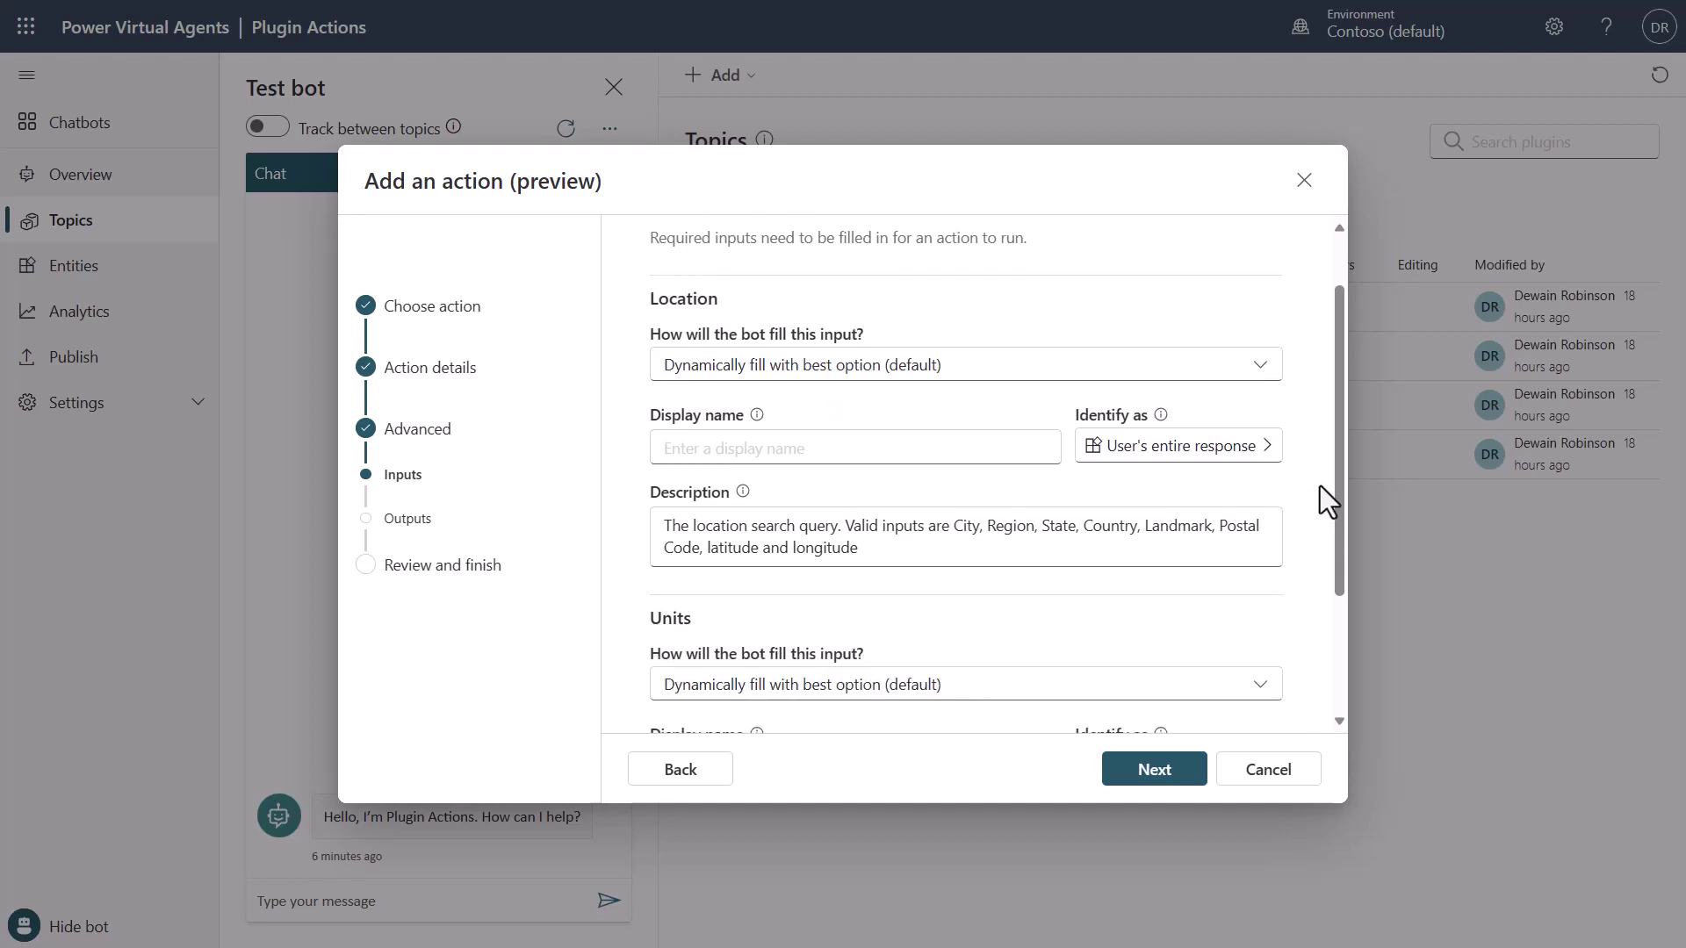
pyautogui.click(1267, 449)
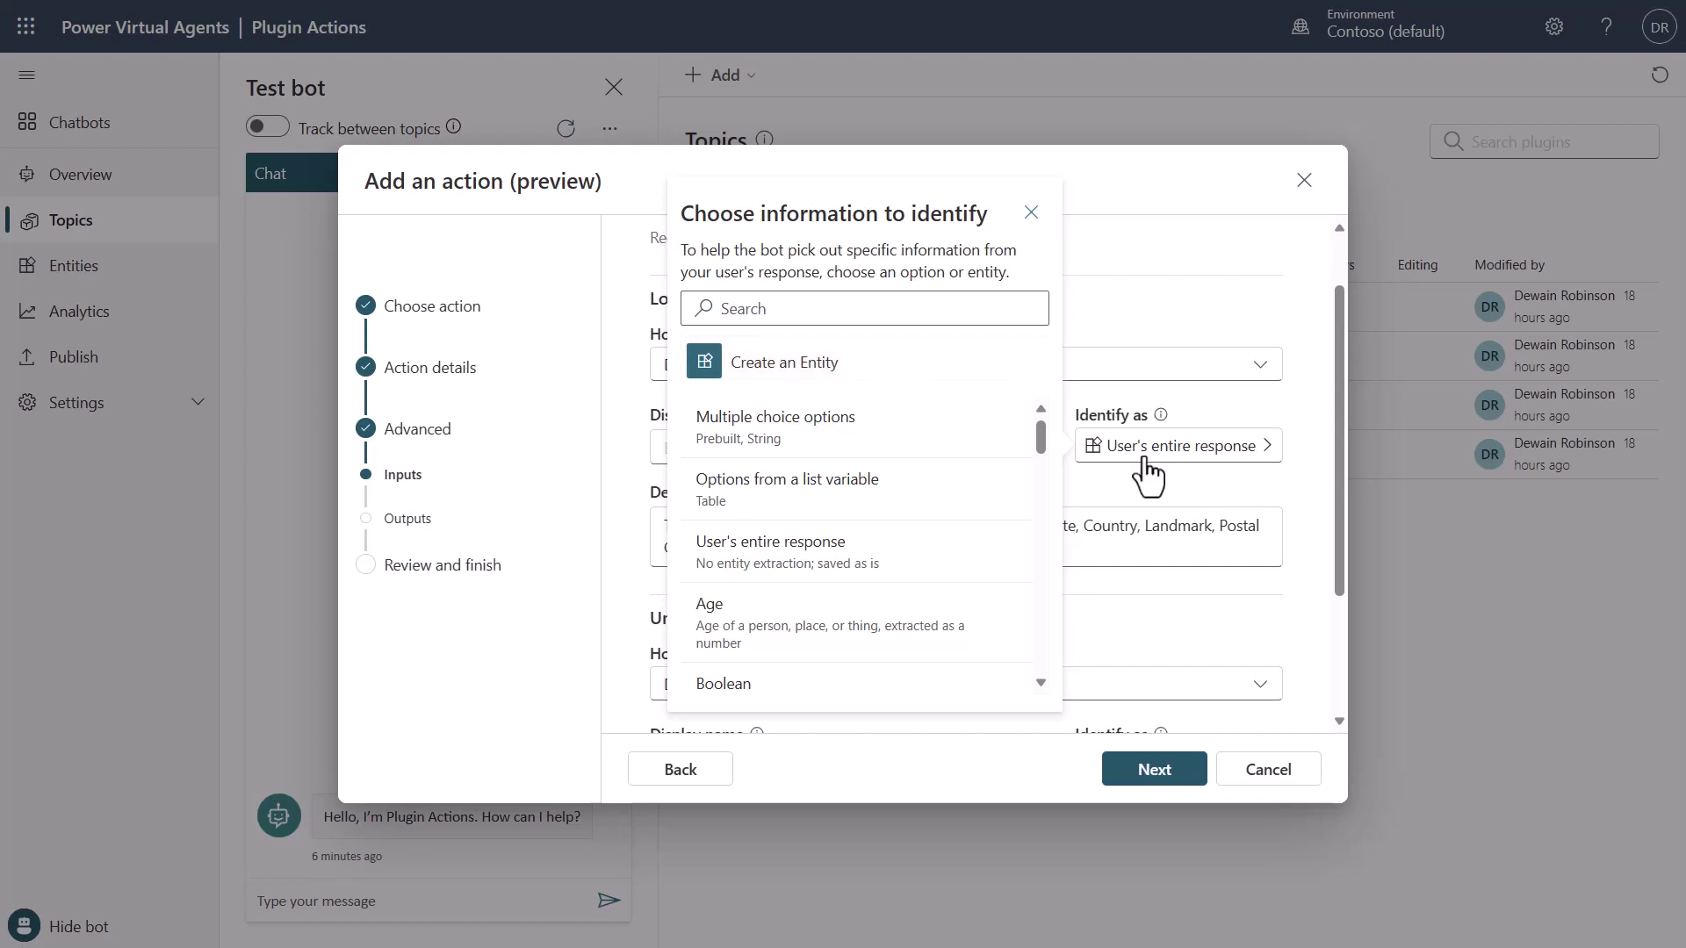
pyautogui.click(1308, 485)
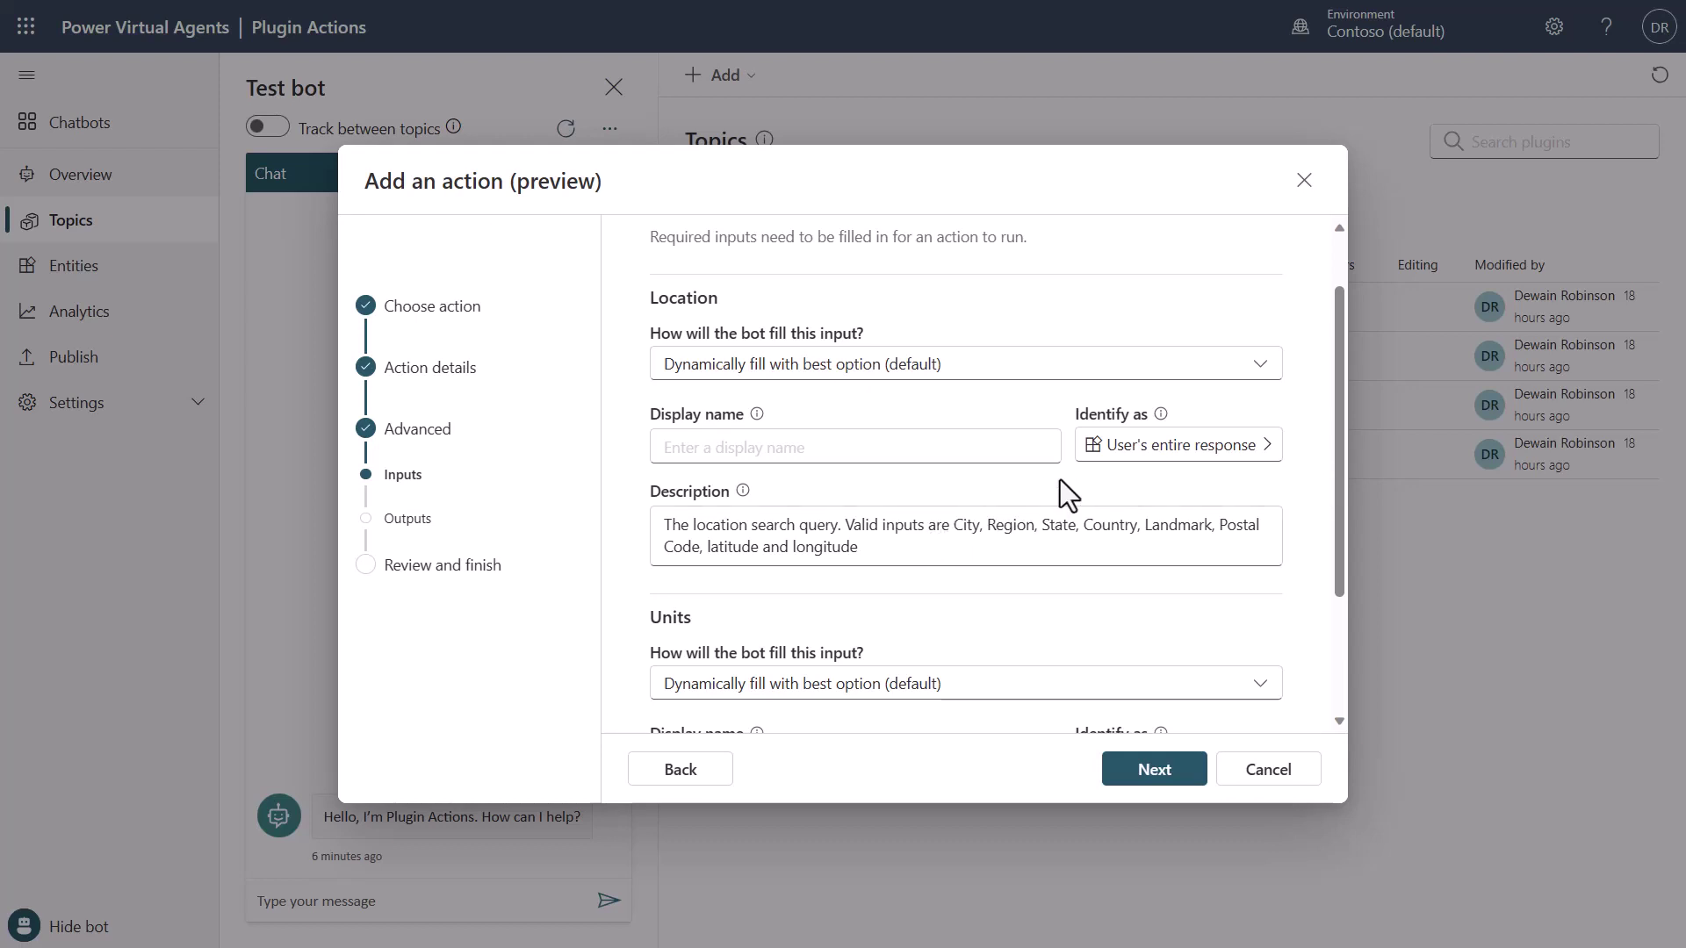
pyautogui.scroll(-3, 1289, 408)
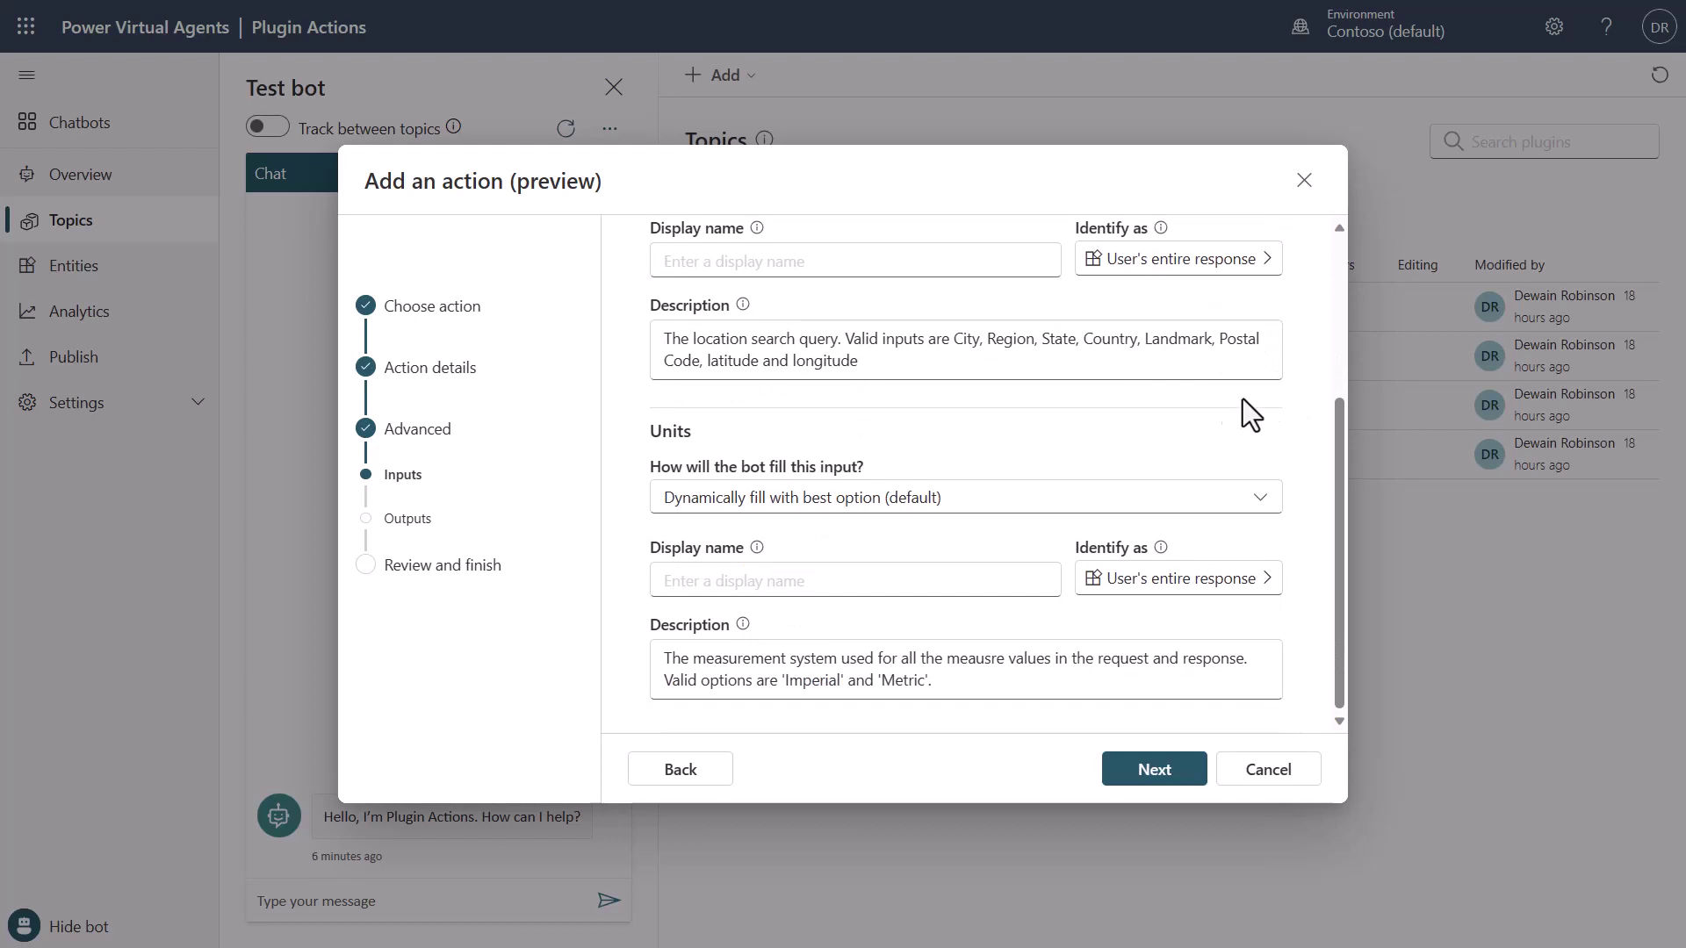
# Step: Switch the Units input to a fixed value and enter Imperial
pyautogui.click(1256, 502)
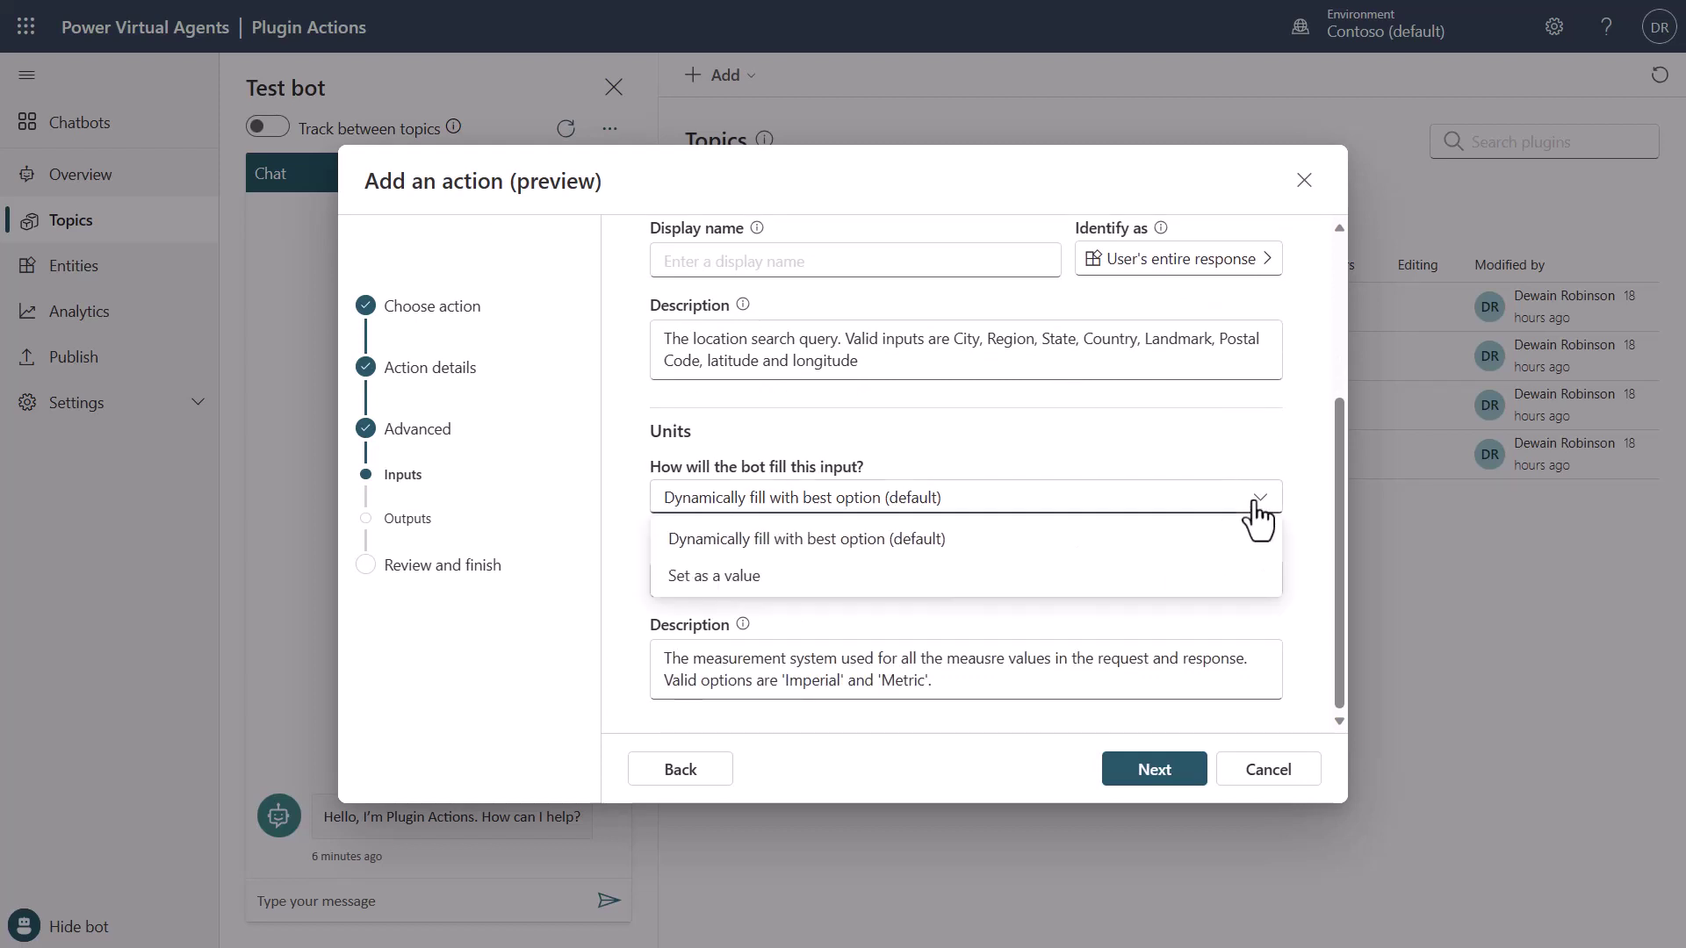
pyautogui.click(757, 581)
pyautogui.click(971, 525)
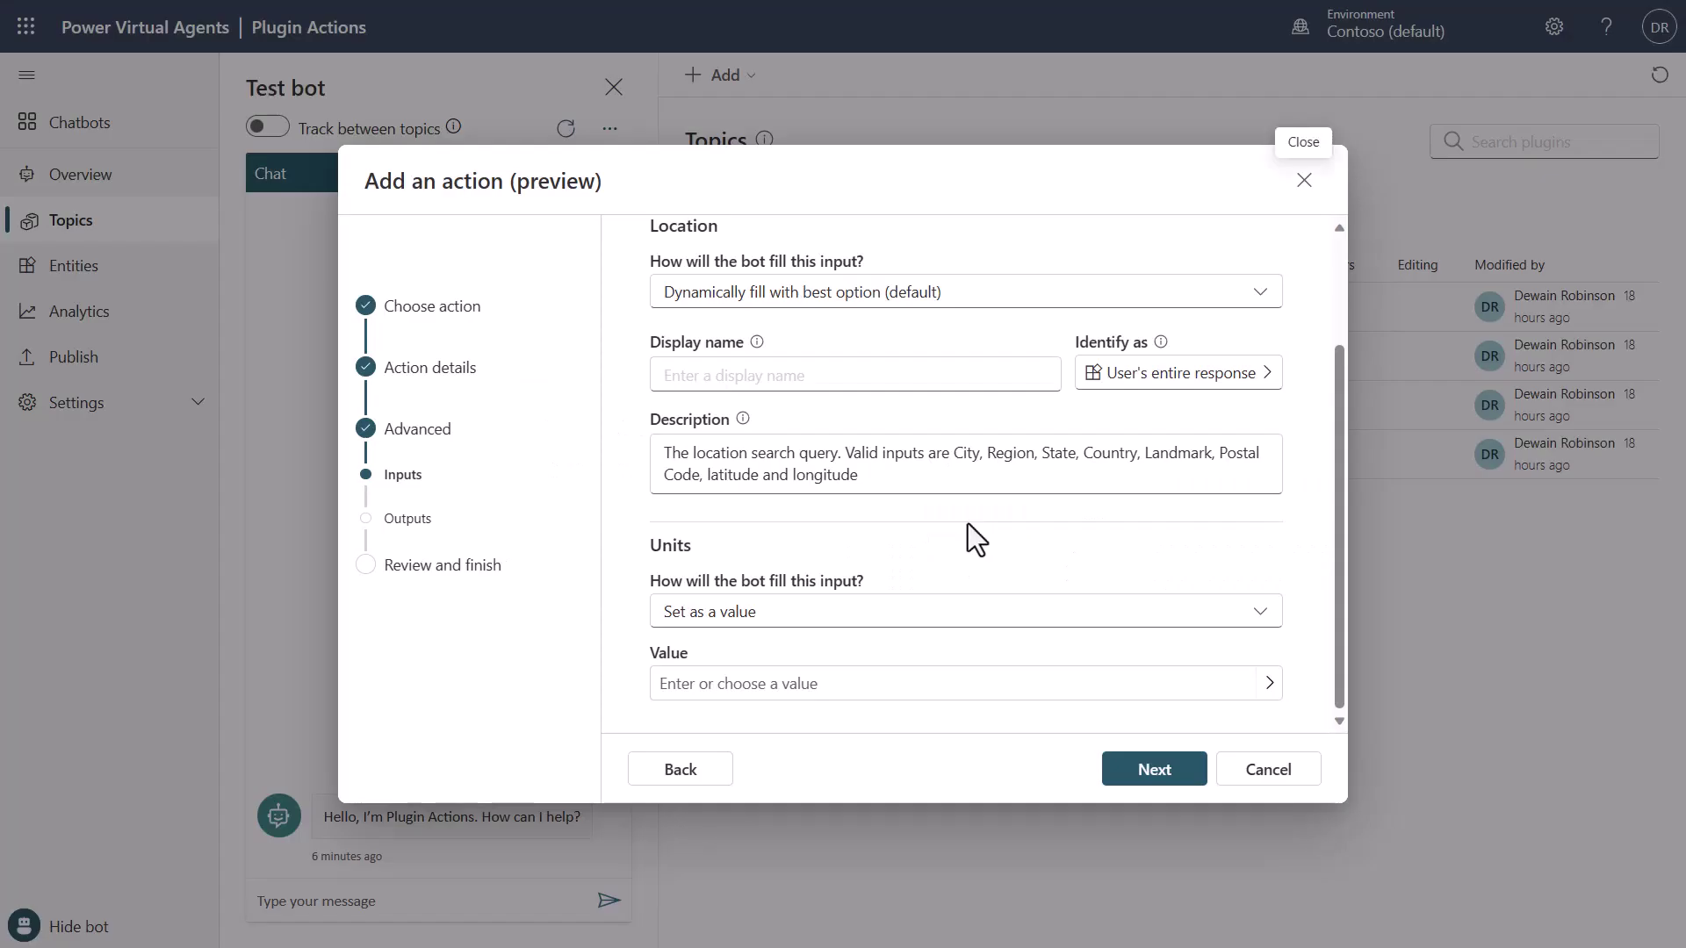
pyautogui.click(859, 689)
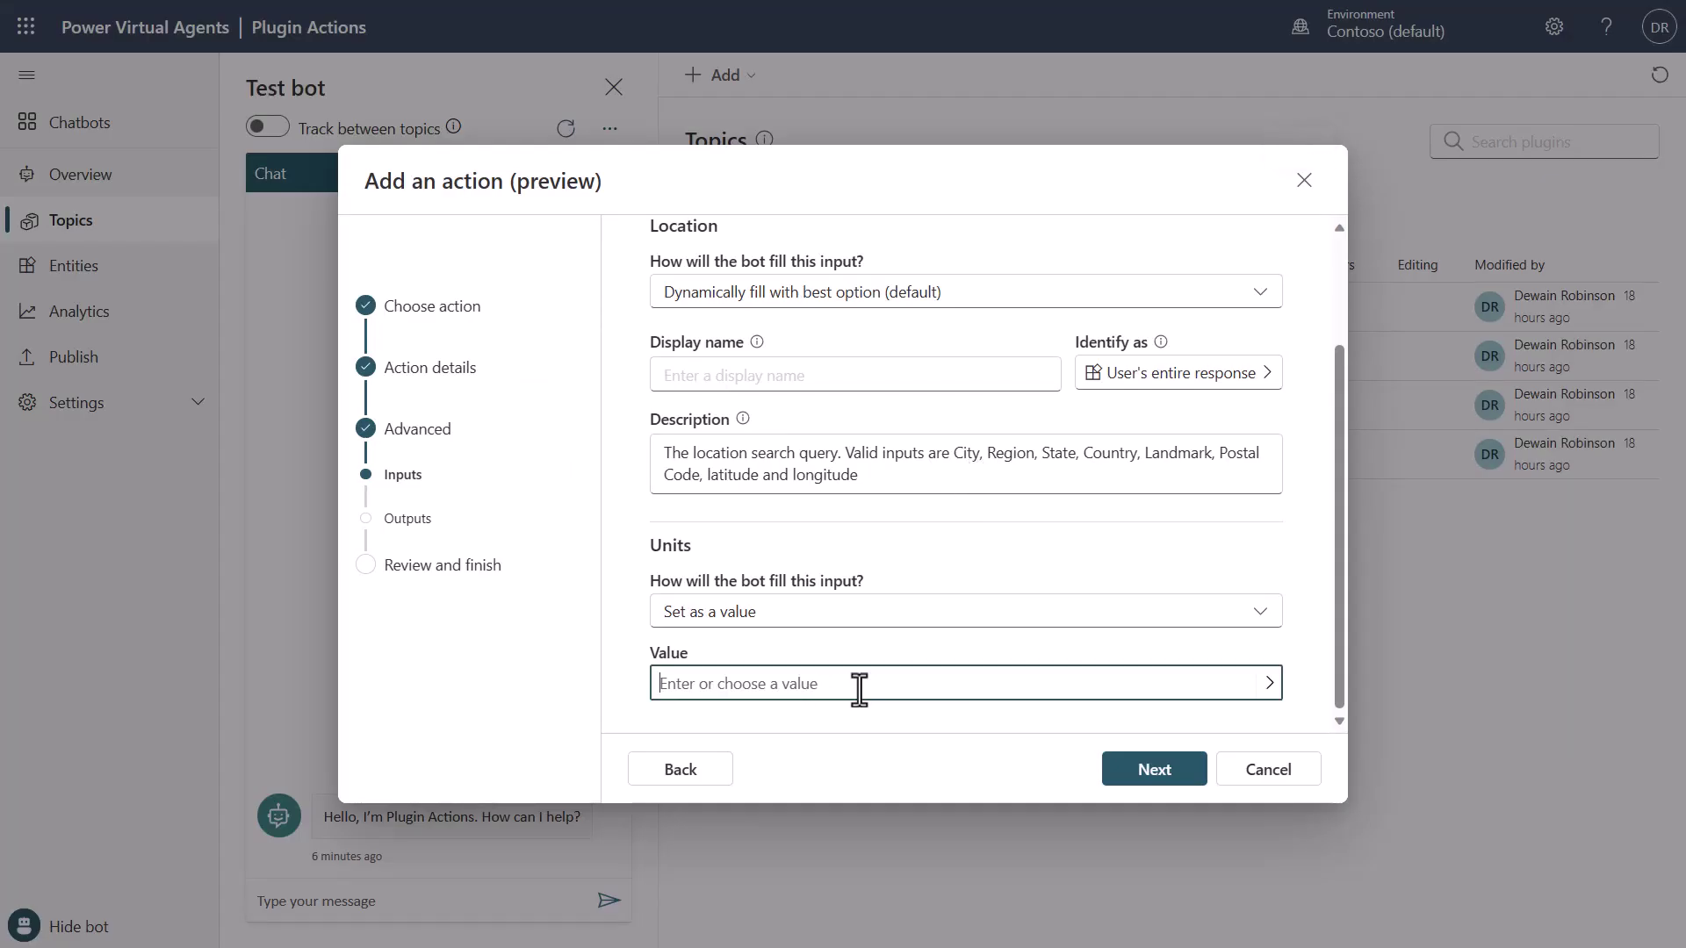
pyautogui.click(1270, 685)
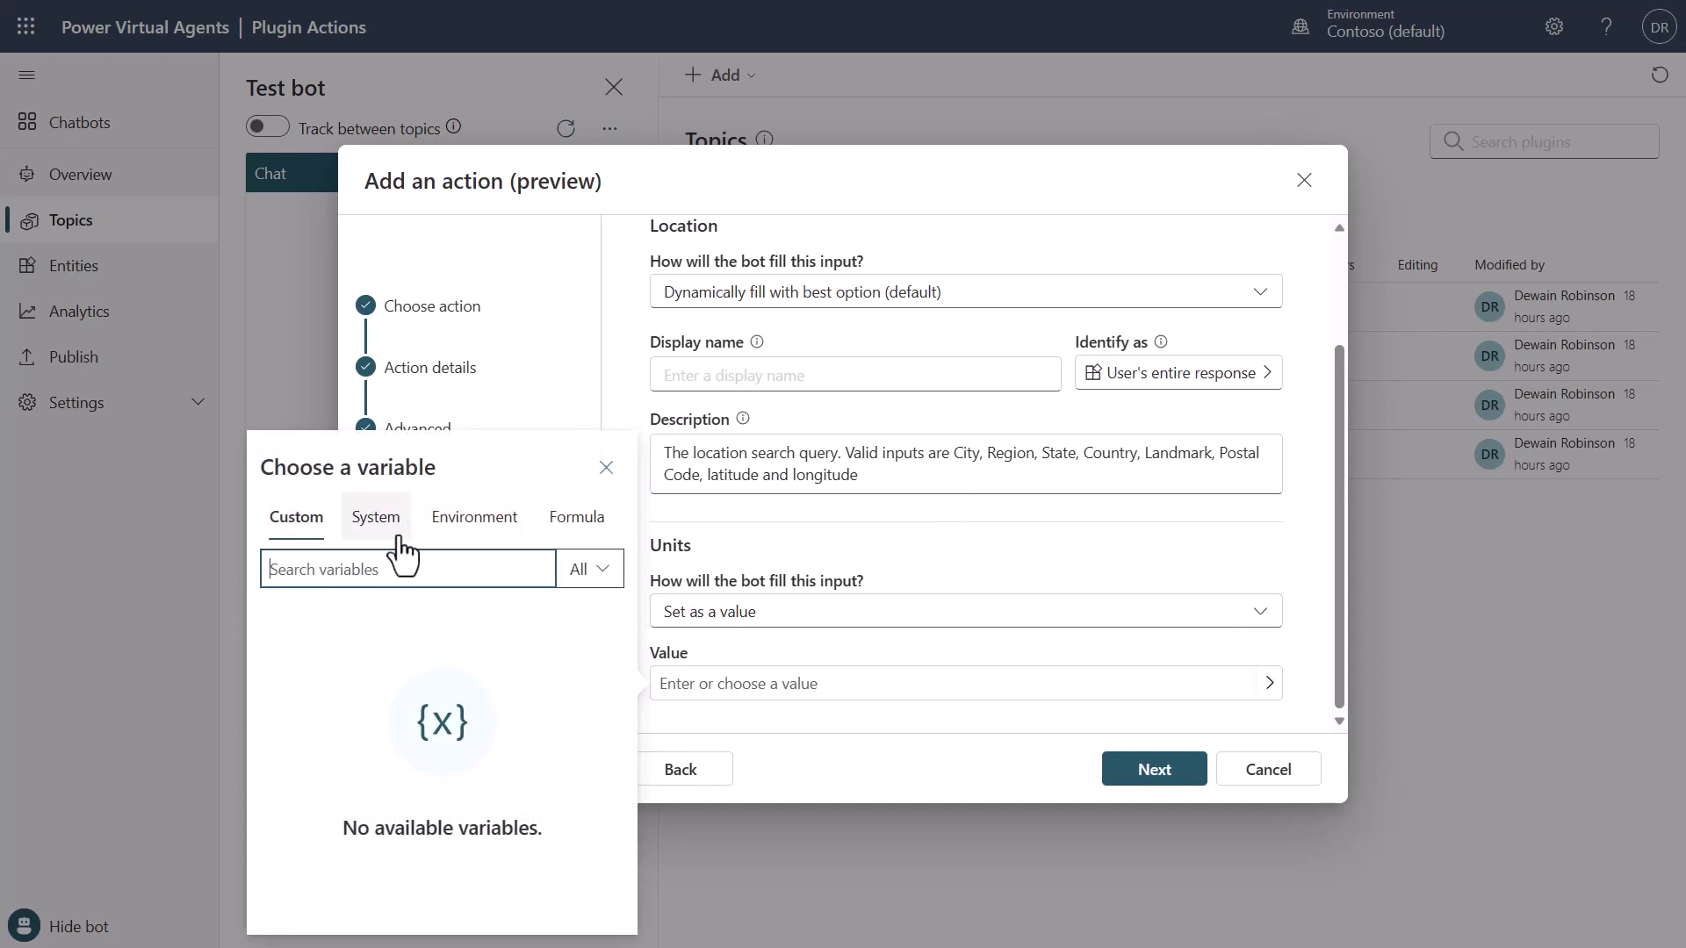
pyautogui.click(1315, 655)
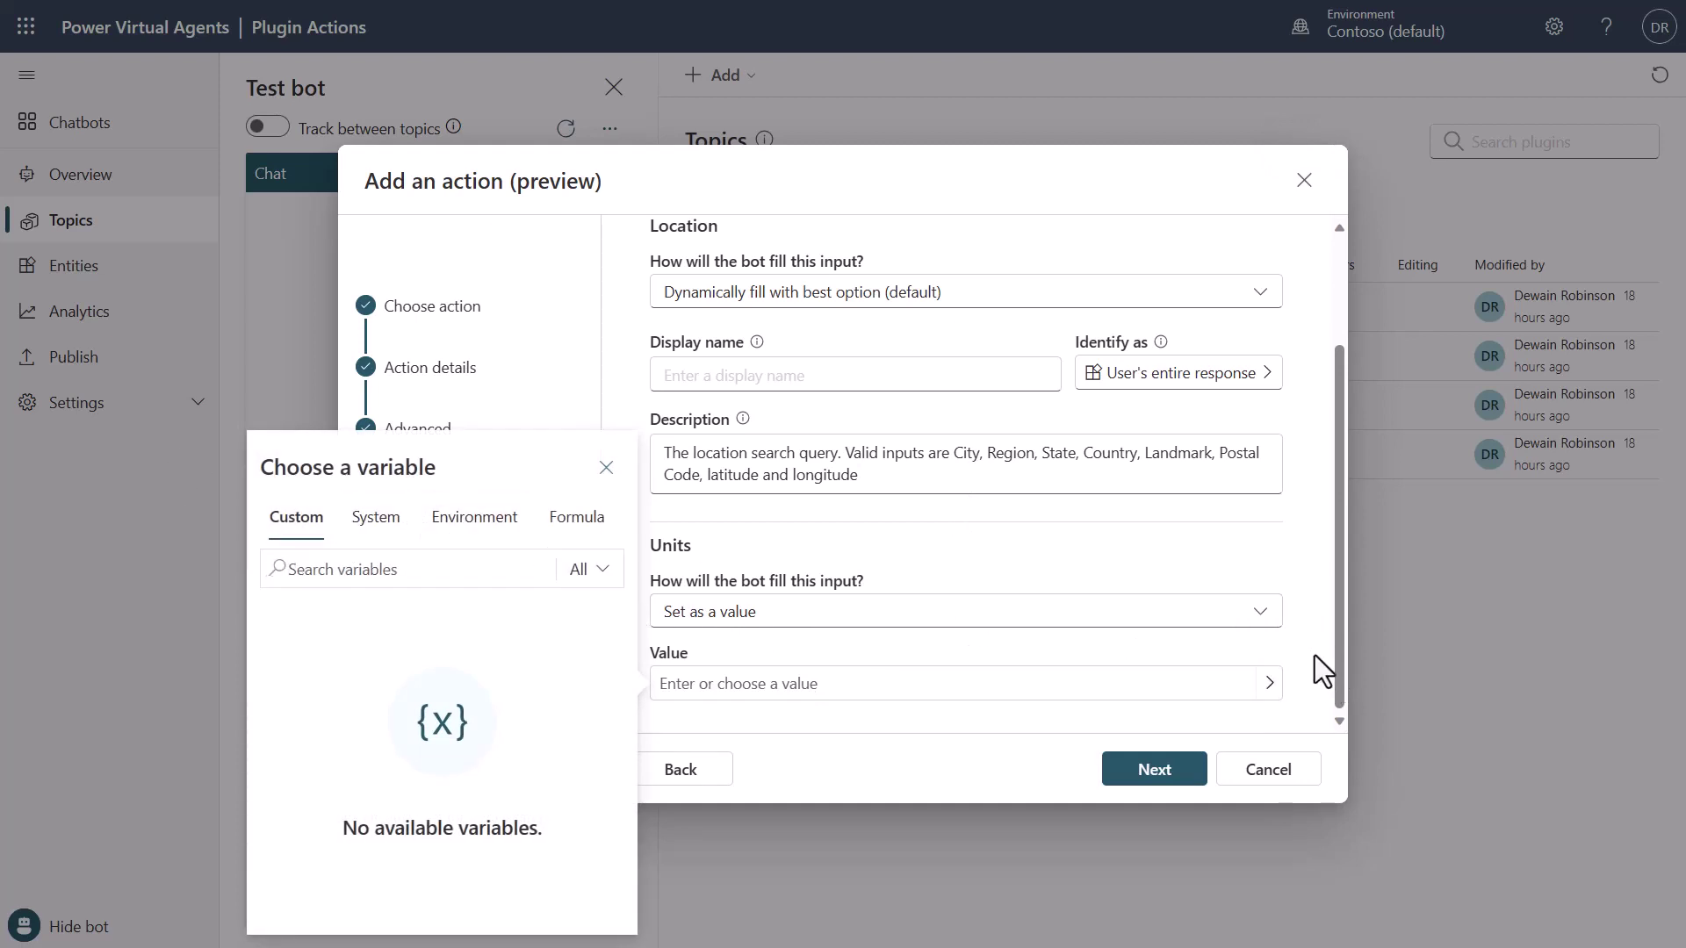
pyautogui.click(683, 685)
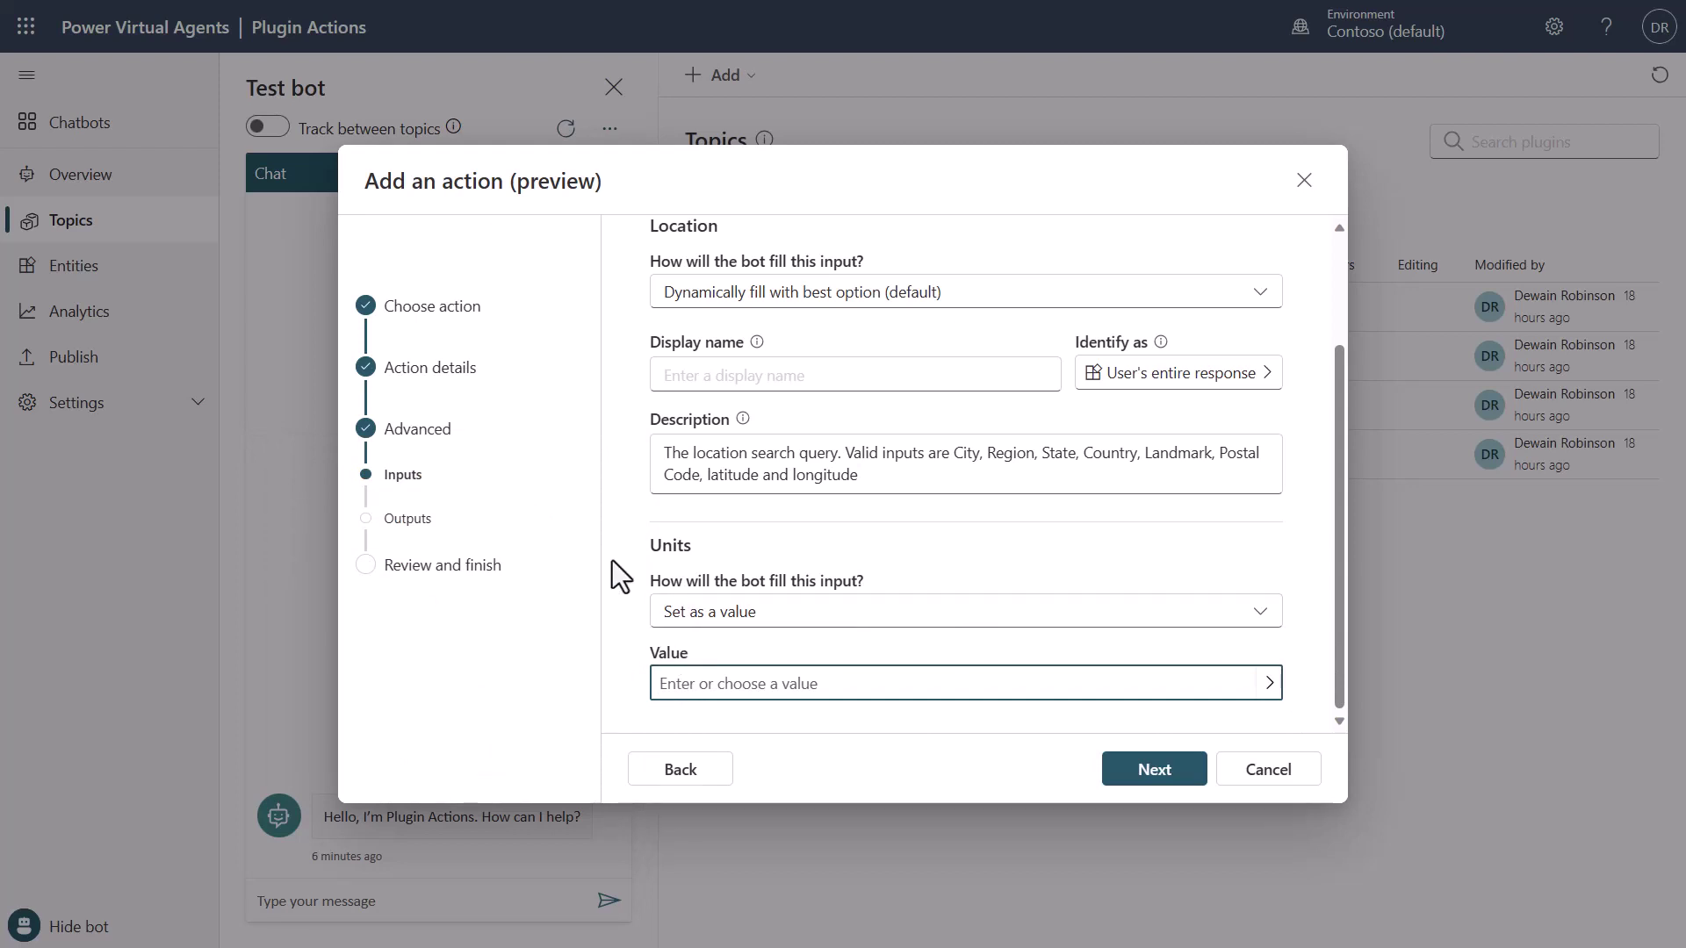
pyautogui.write('Imperial')
pyautogui.click(1315, 681)
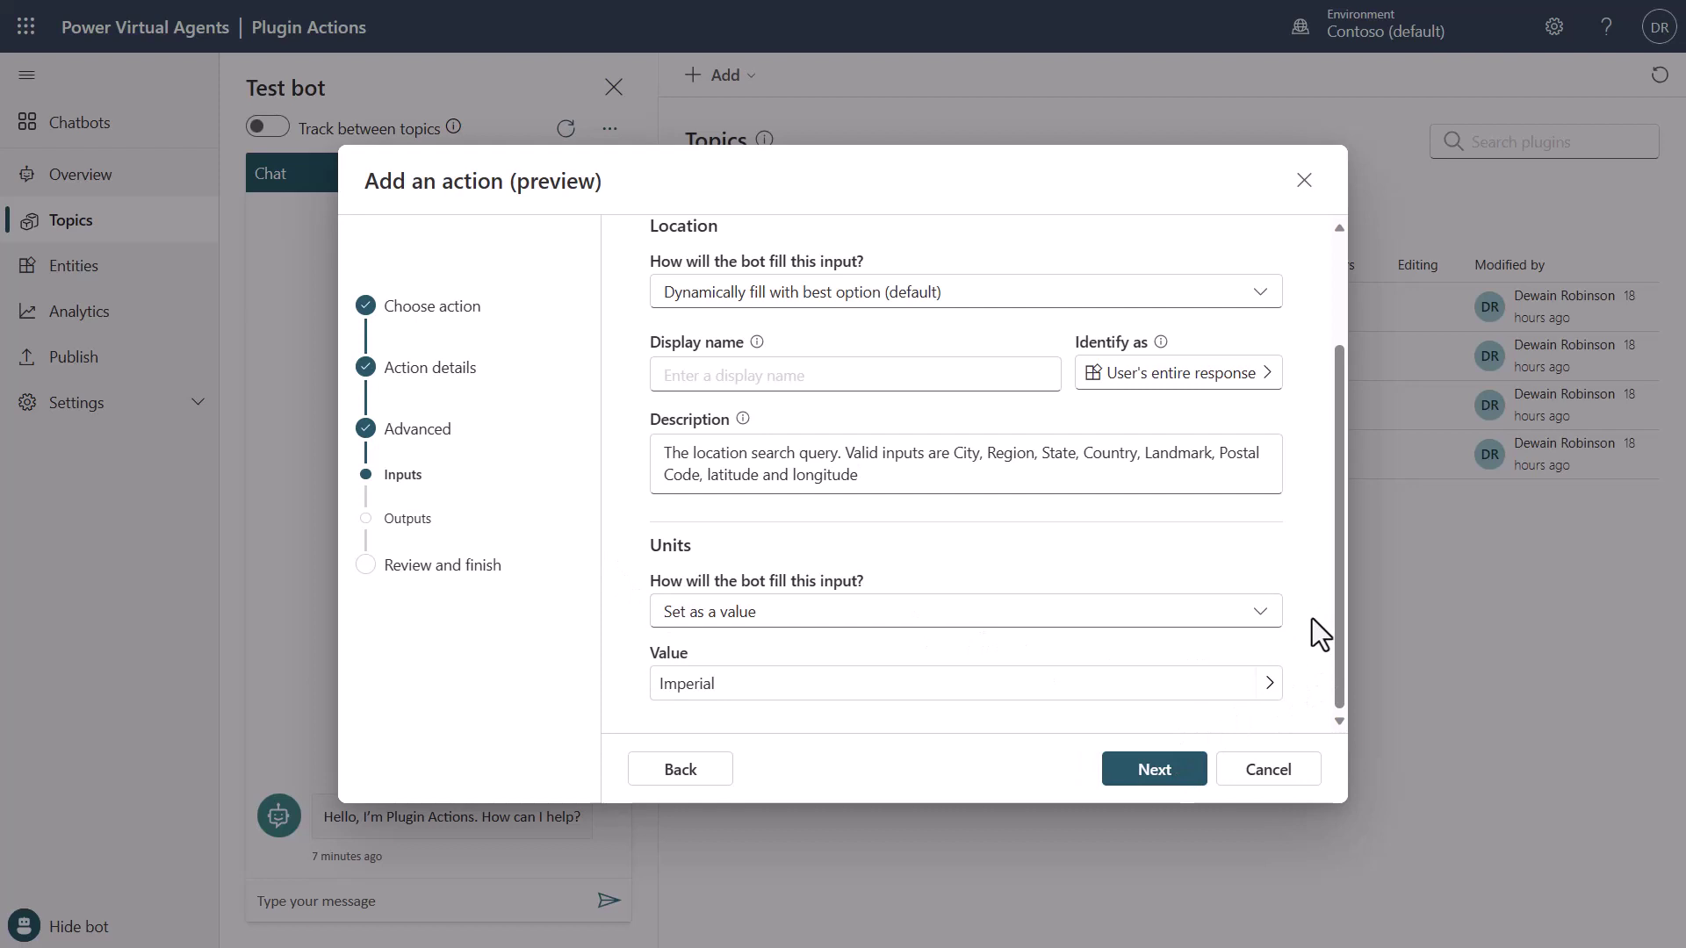
# Step: Advance to Outputs and browse the forecast outputs without adding any
pyautogui.click(1154, 777)
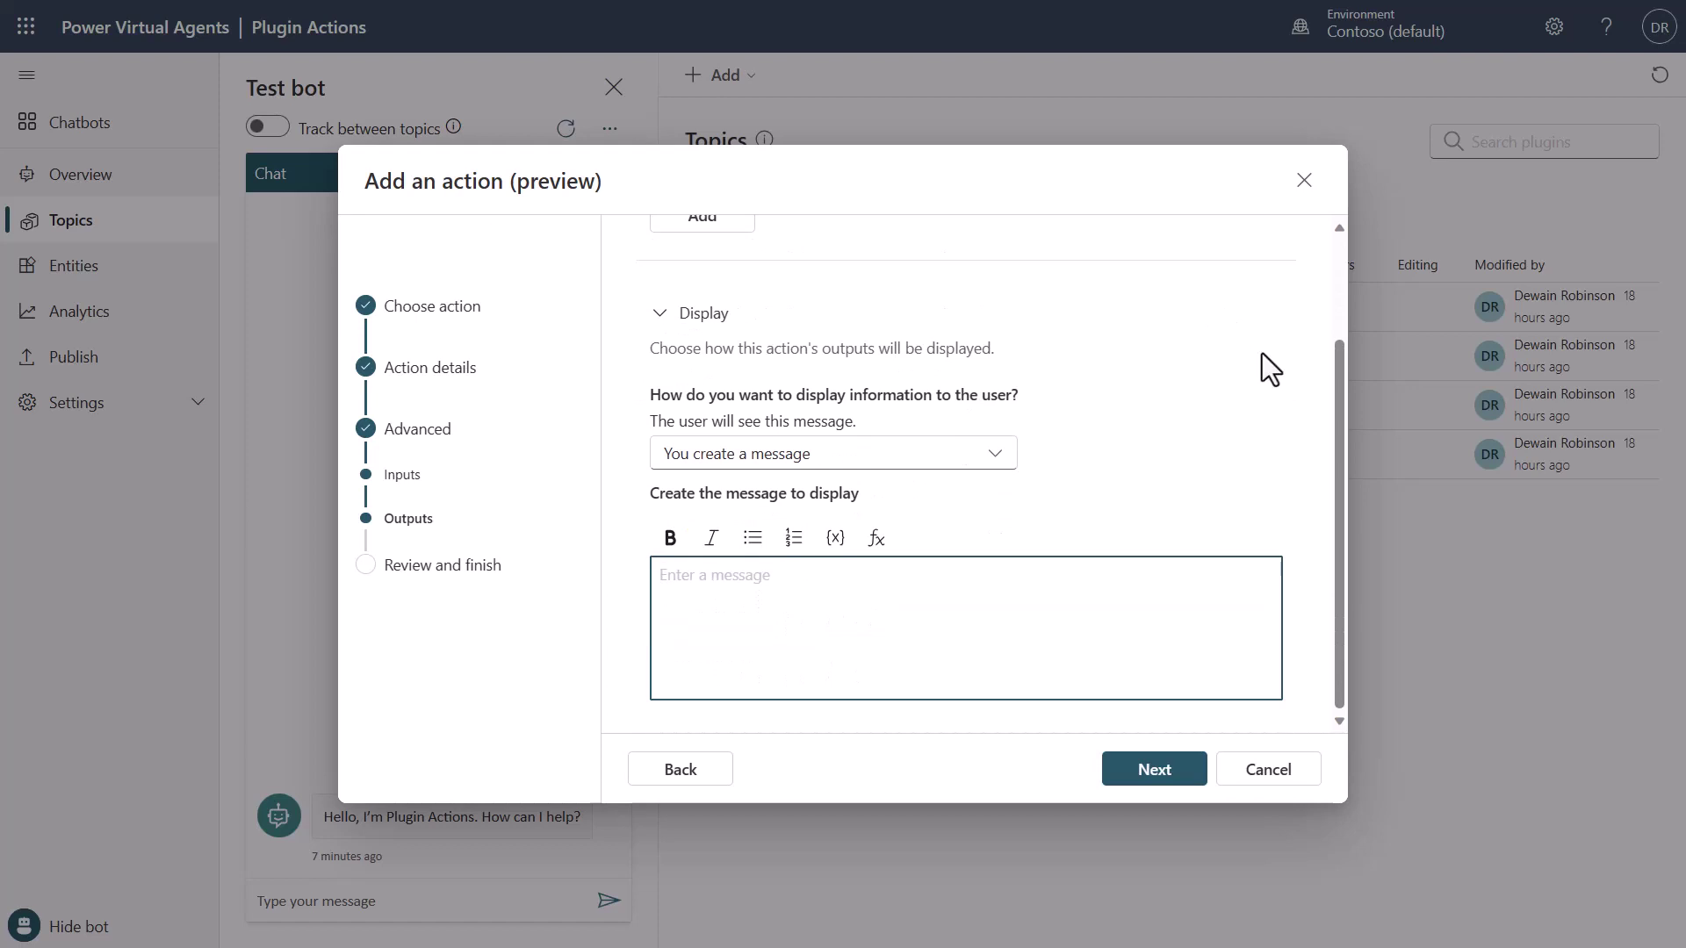
pyautogui.scroll(3, 1262, 353)
pyautogui.click(713, 369)
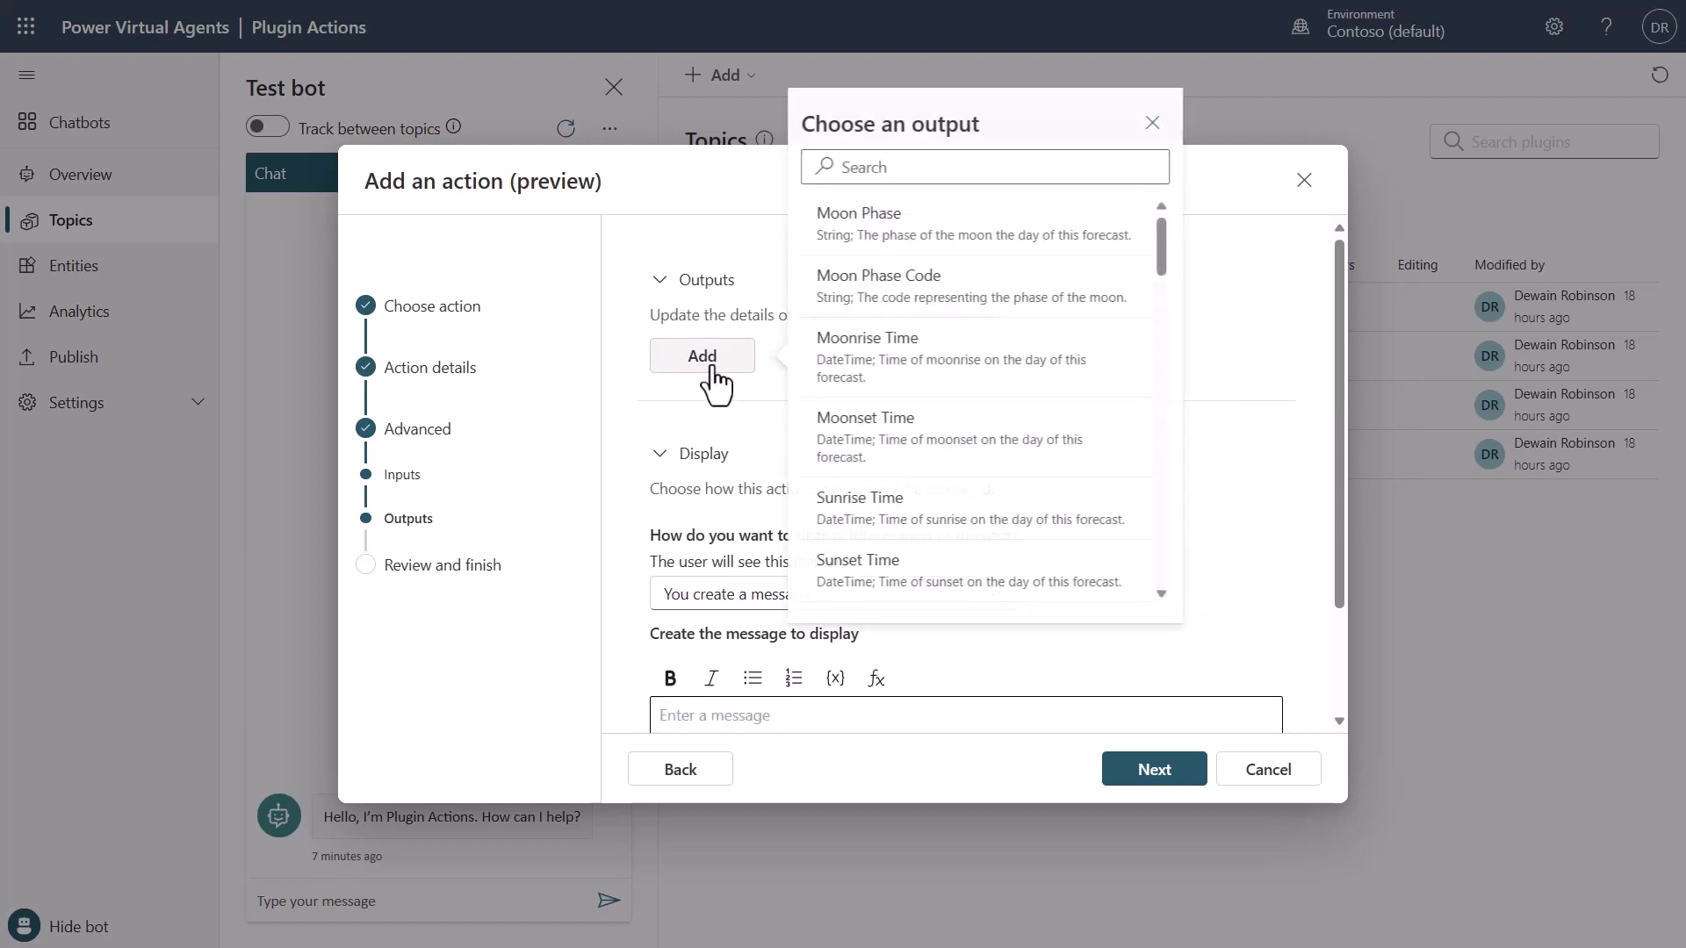
pyautogui.scroll(-10, 1051, 263)
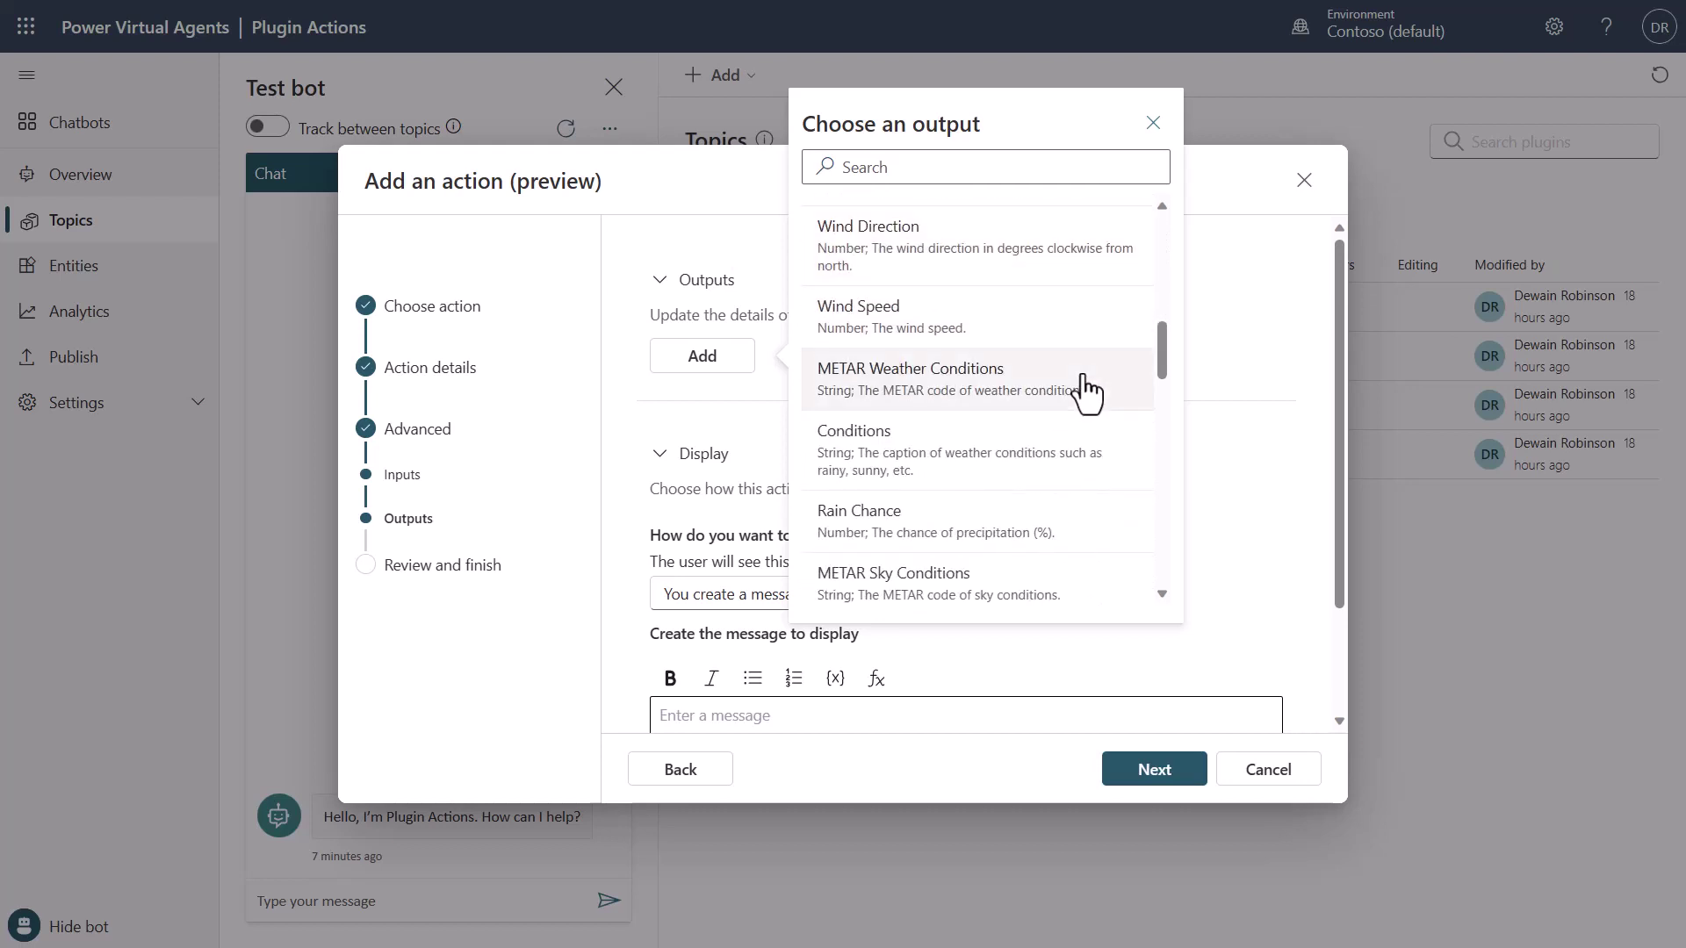
pyautogui.scroll(-5, 1089, 391)
pyautogui.scroll(-3, 1097, 377)
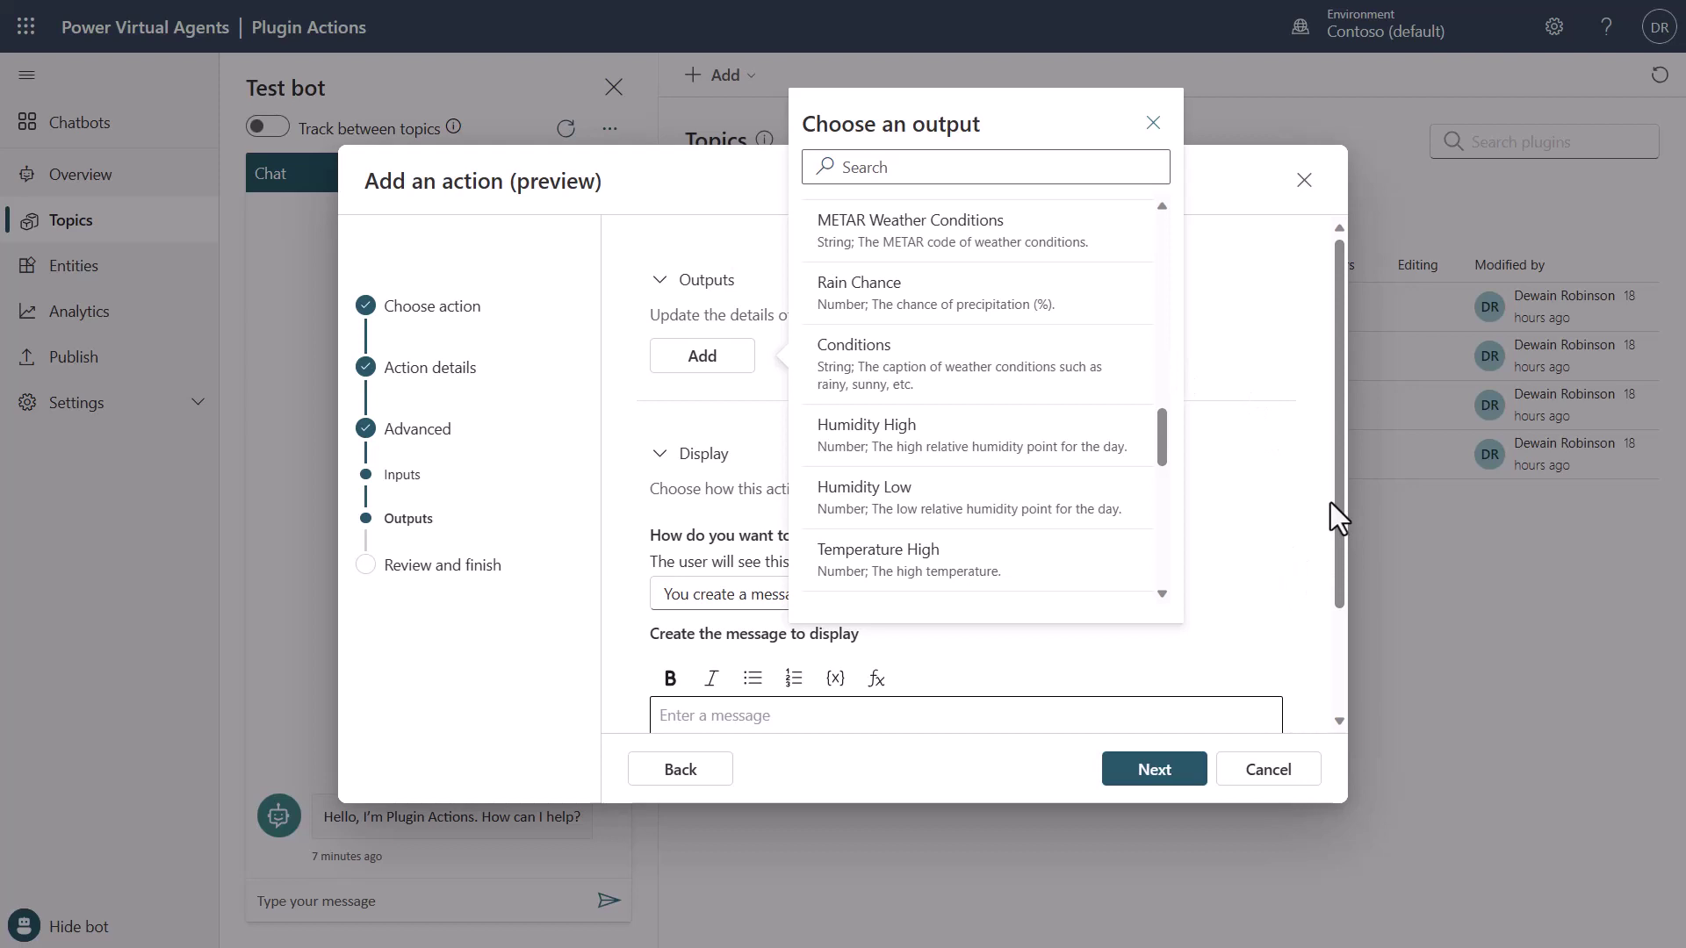
pyautogui.click(1311, 477)
# Step: Keep results displayed as 'You create a message' and place the cursor in the message box
pyautogui.scroll(-2, 1314, 478)
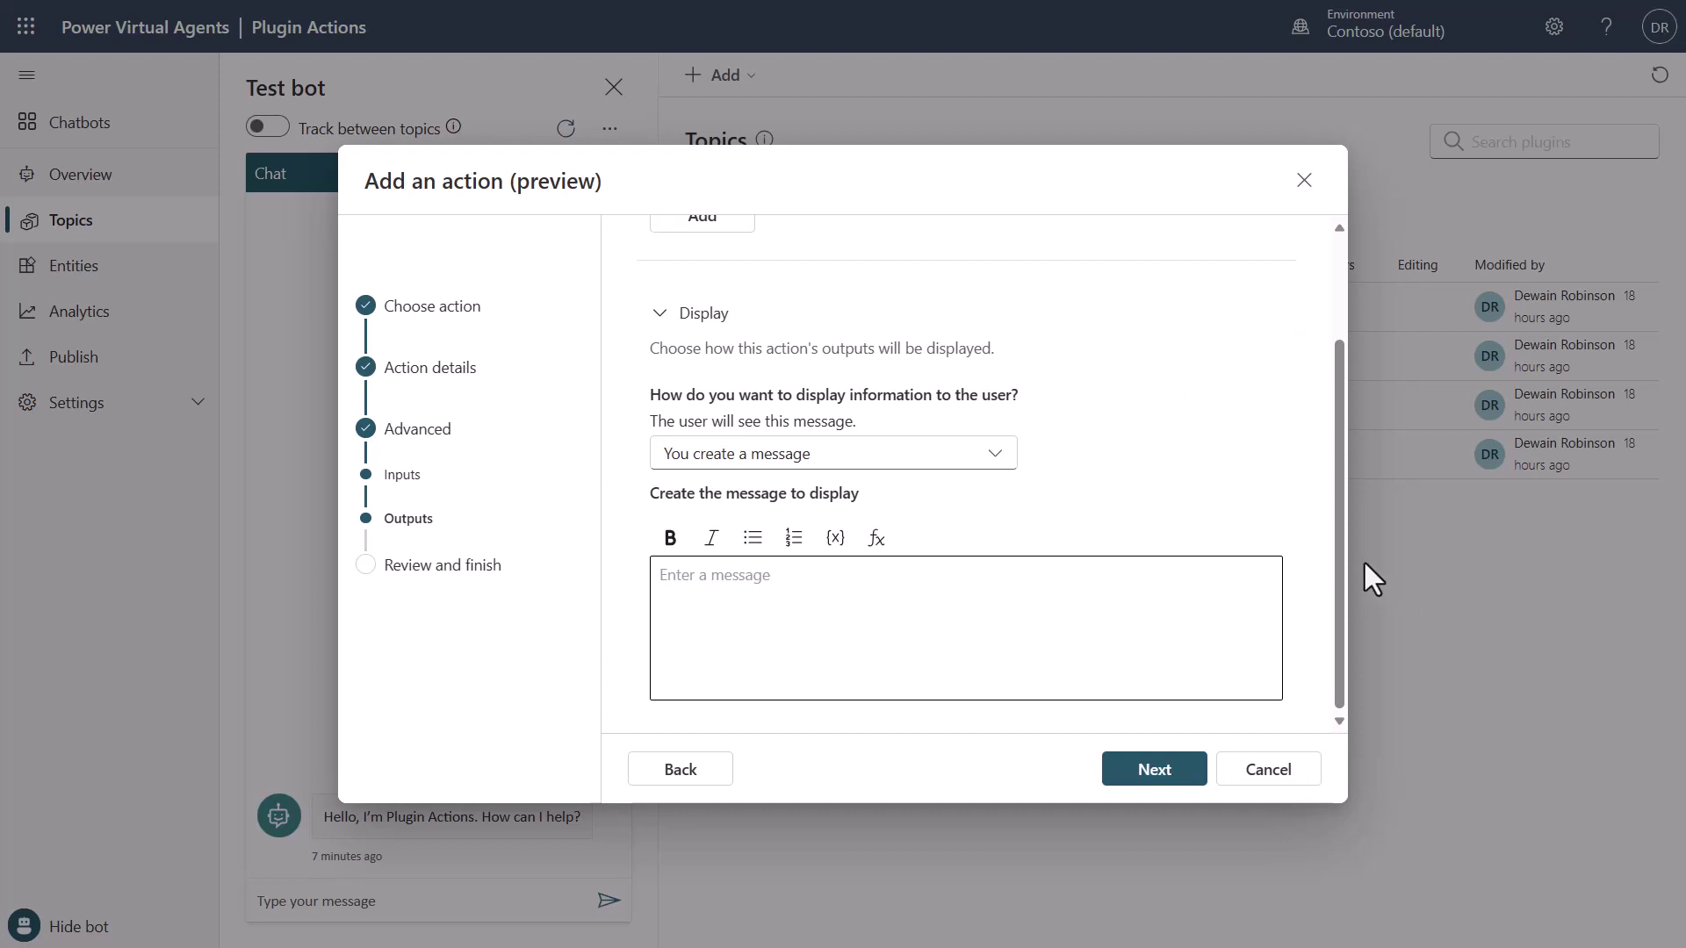
pyautogui.scroll(2, 1071, 444)
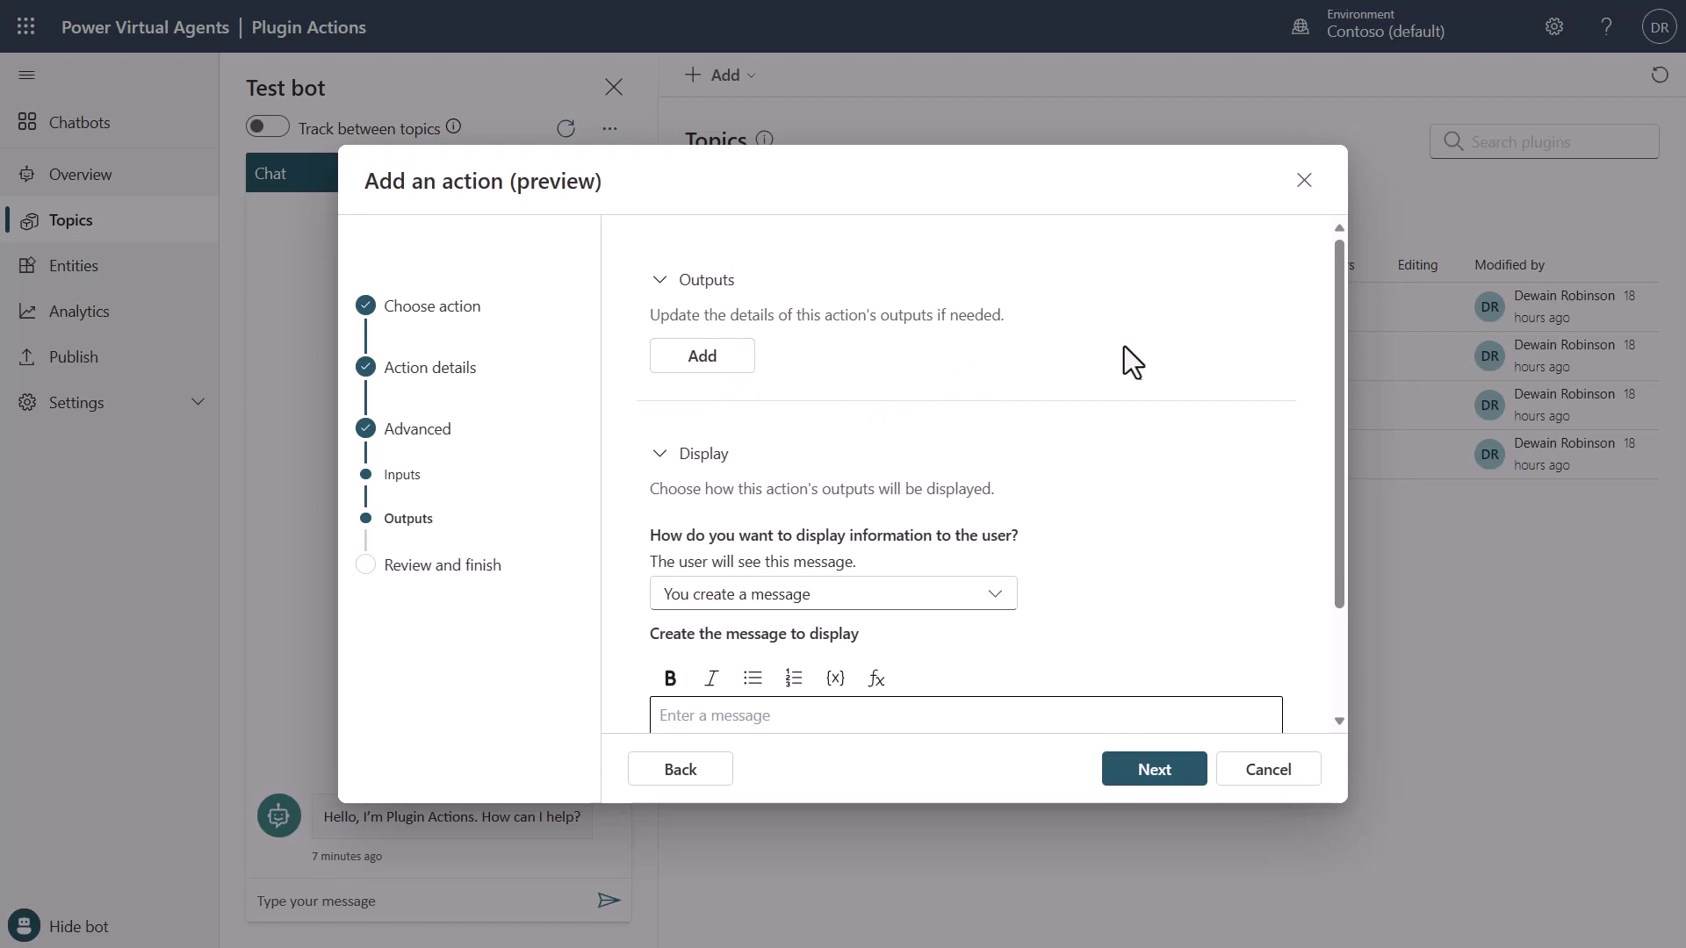
pyautogui.scroll(-1, 1125, 347)
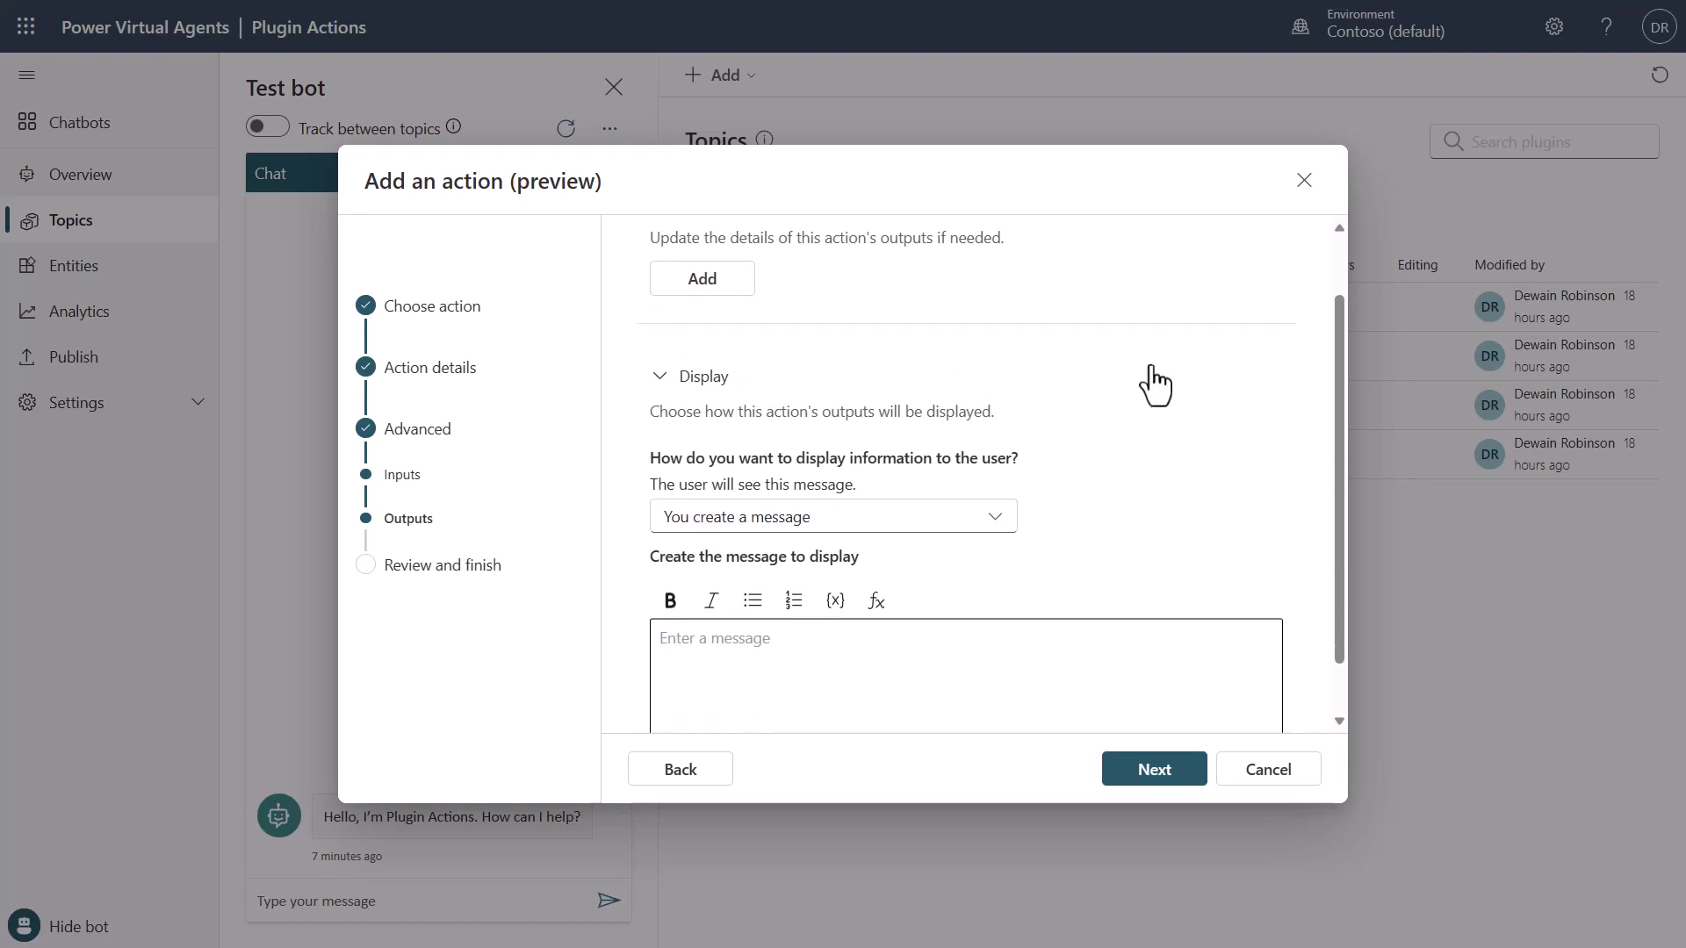
pyautogui.scroll(-1, 1150, 383)
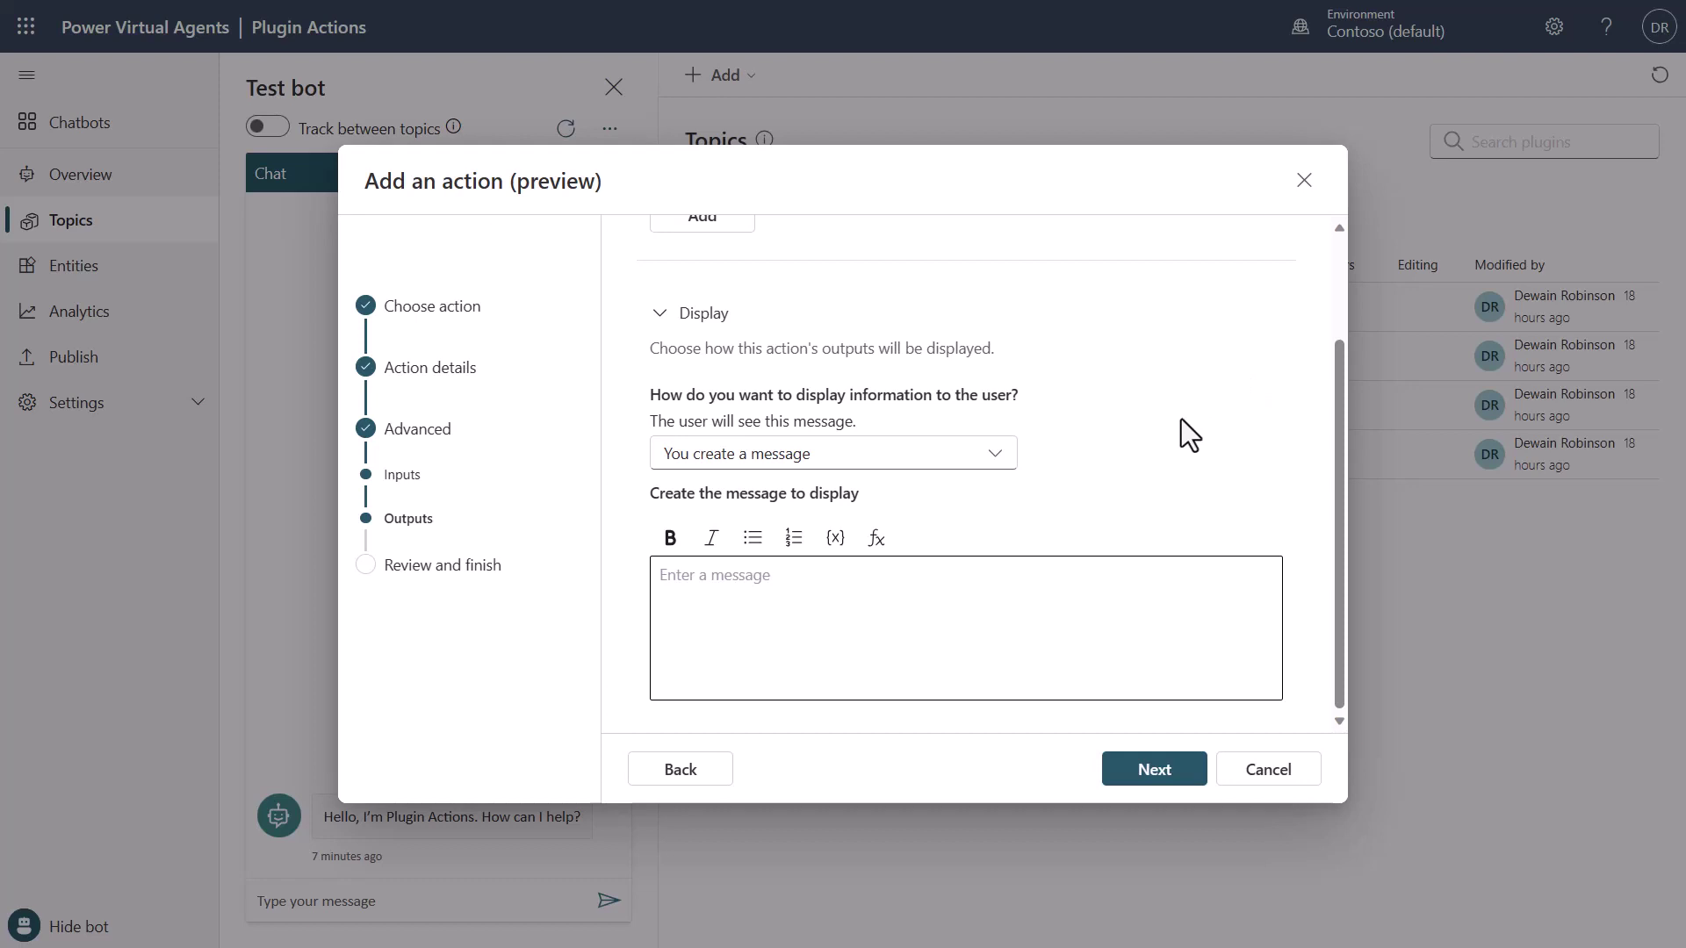
pyautogui.click(997, 455)
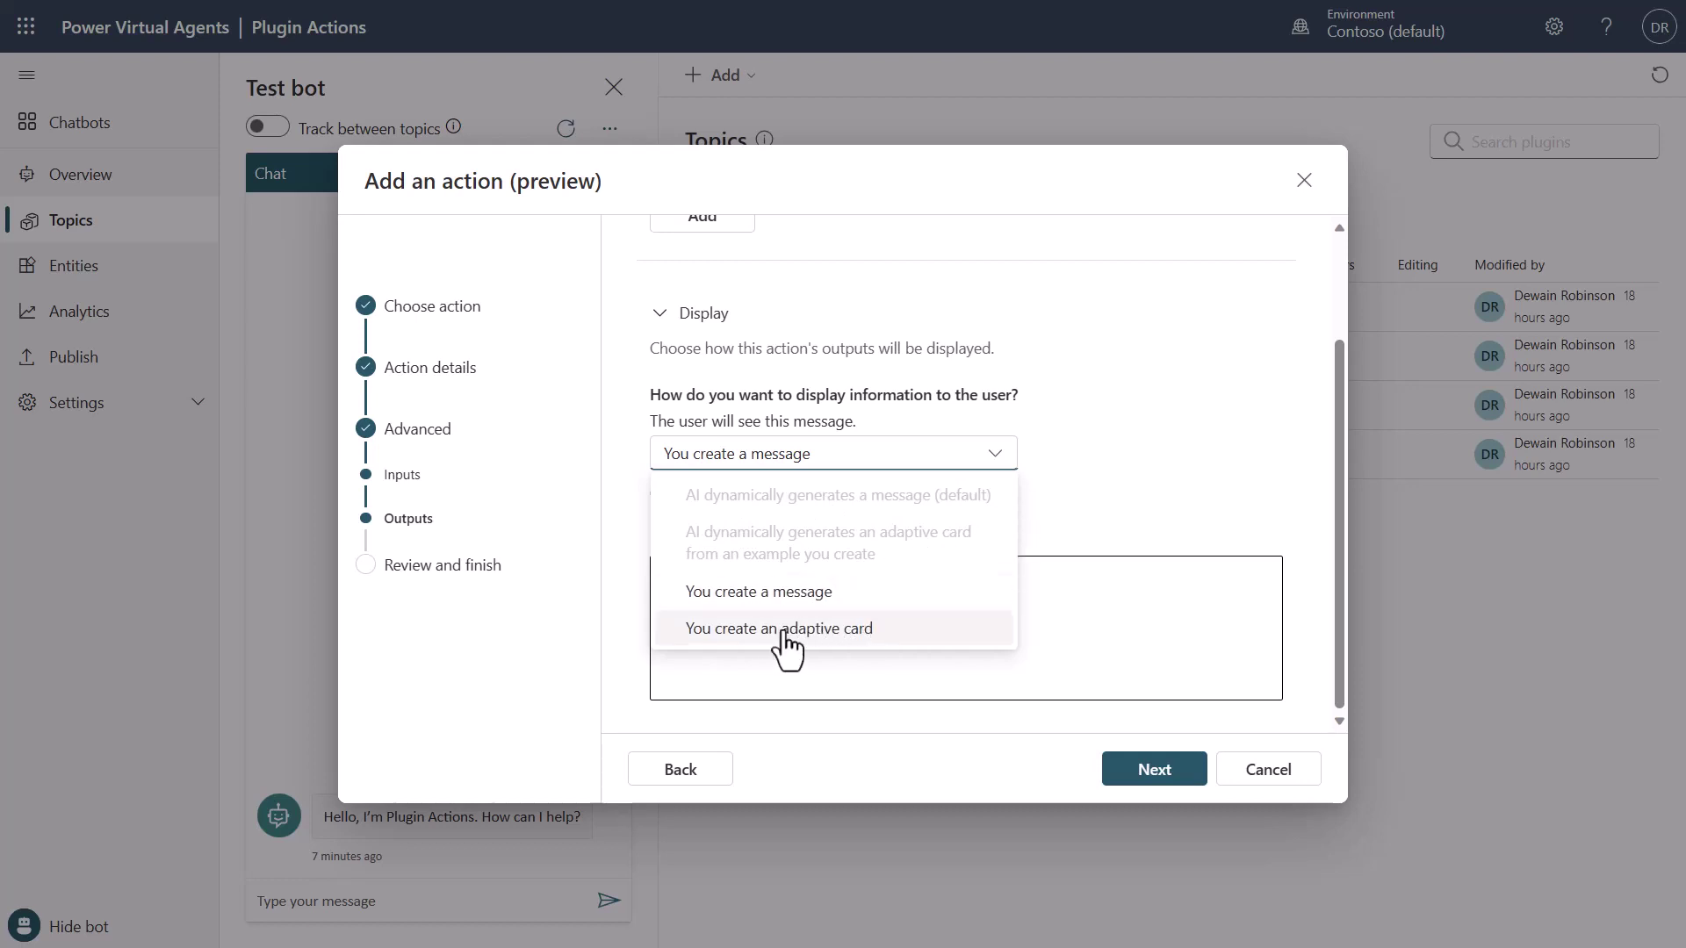
pyautogui.click(1124, 491)
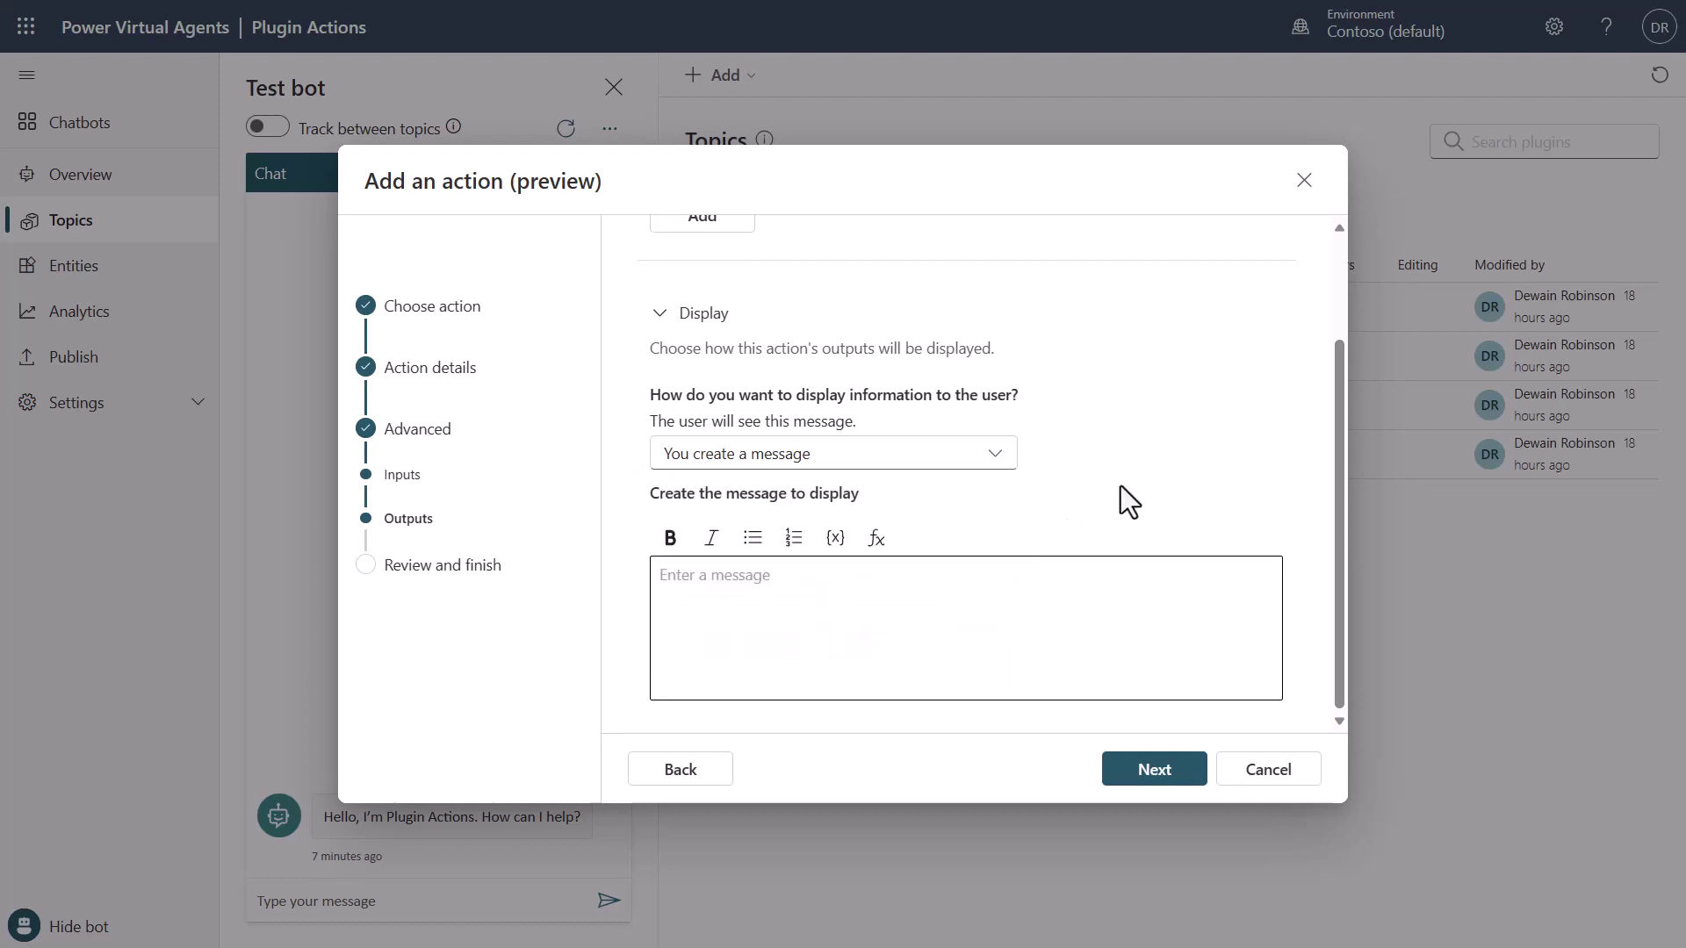
pyautogui.click(788, 579)
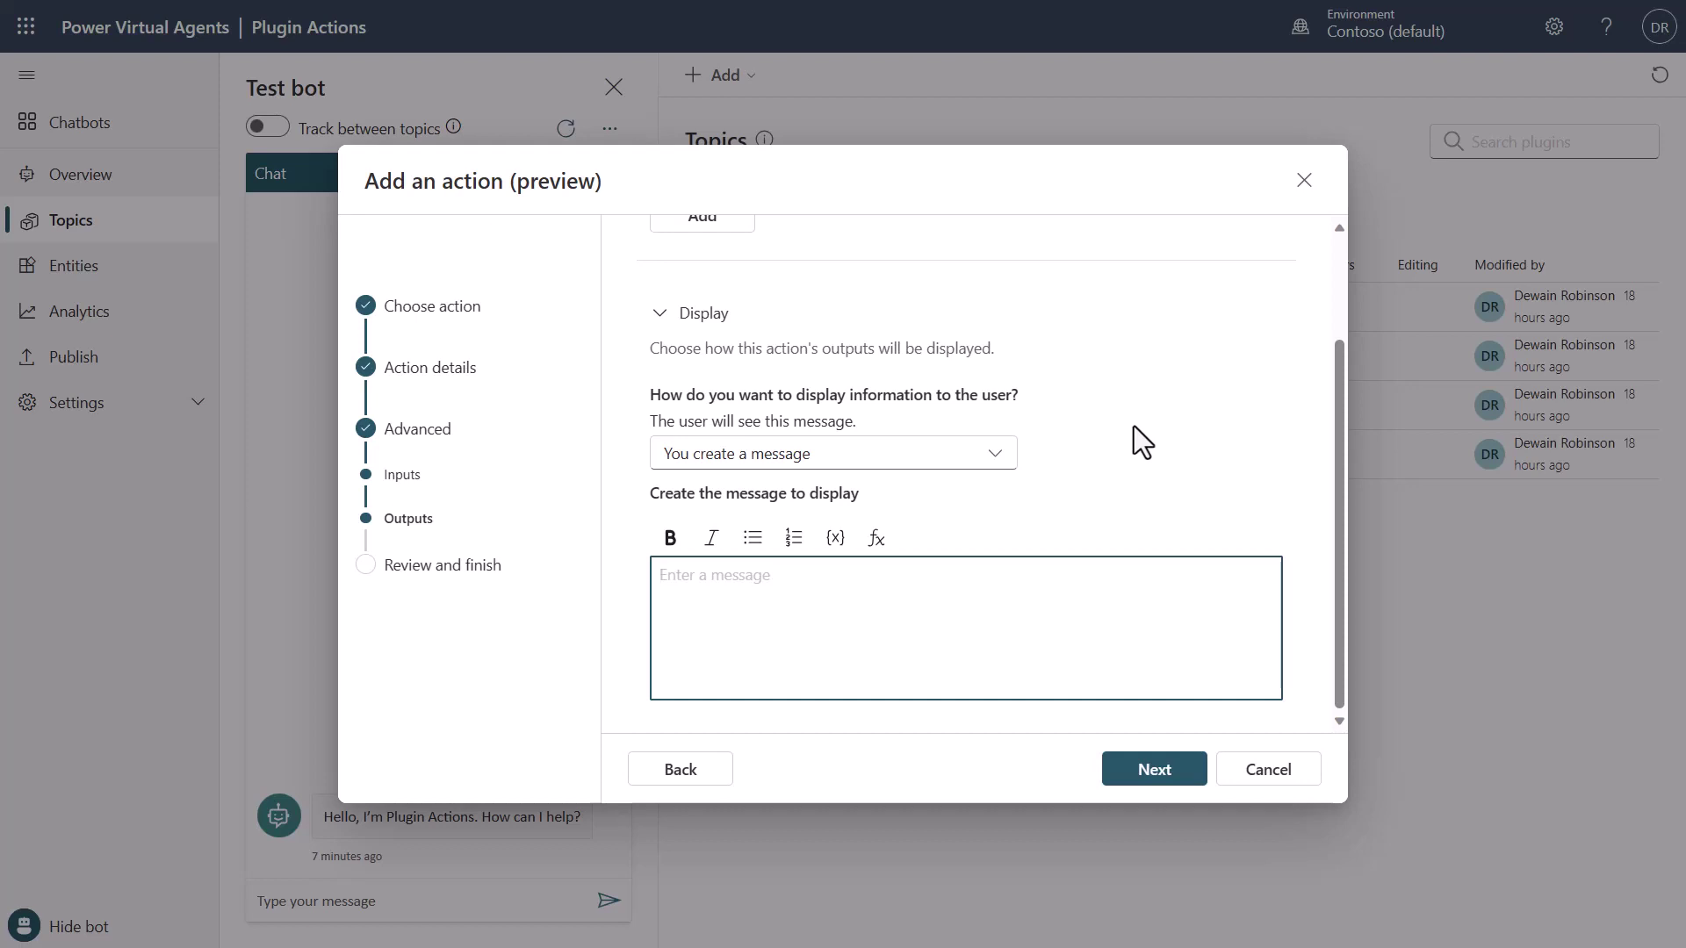
# Step: Start the message with 'The weather in' followed by the location variable
pyautogui.write('The wa')
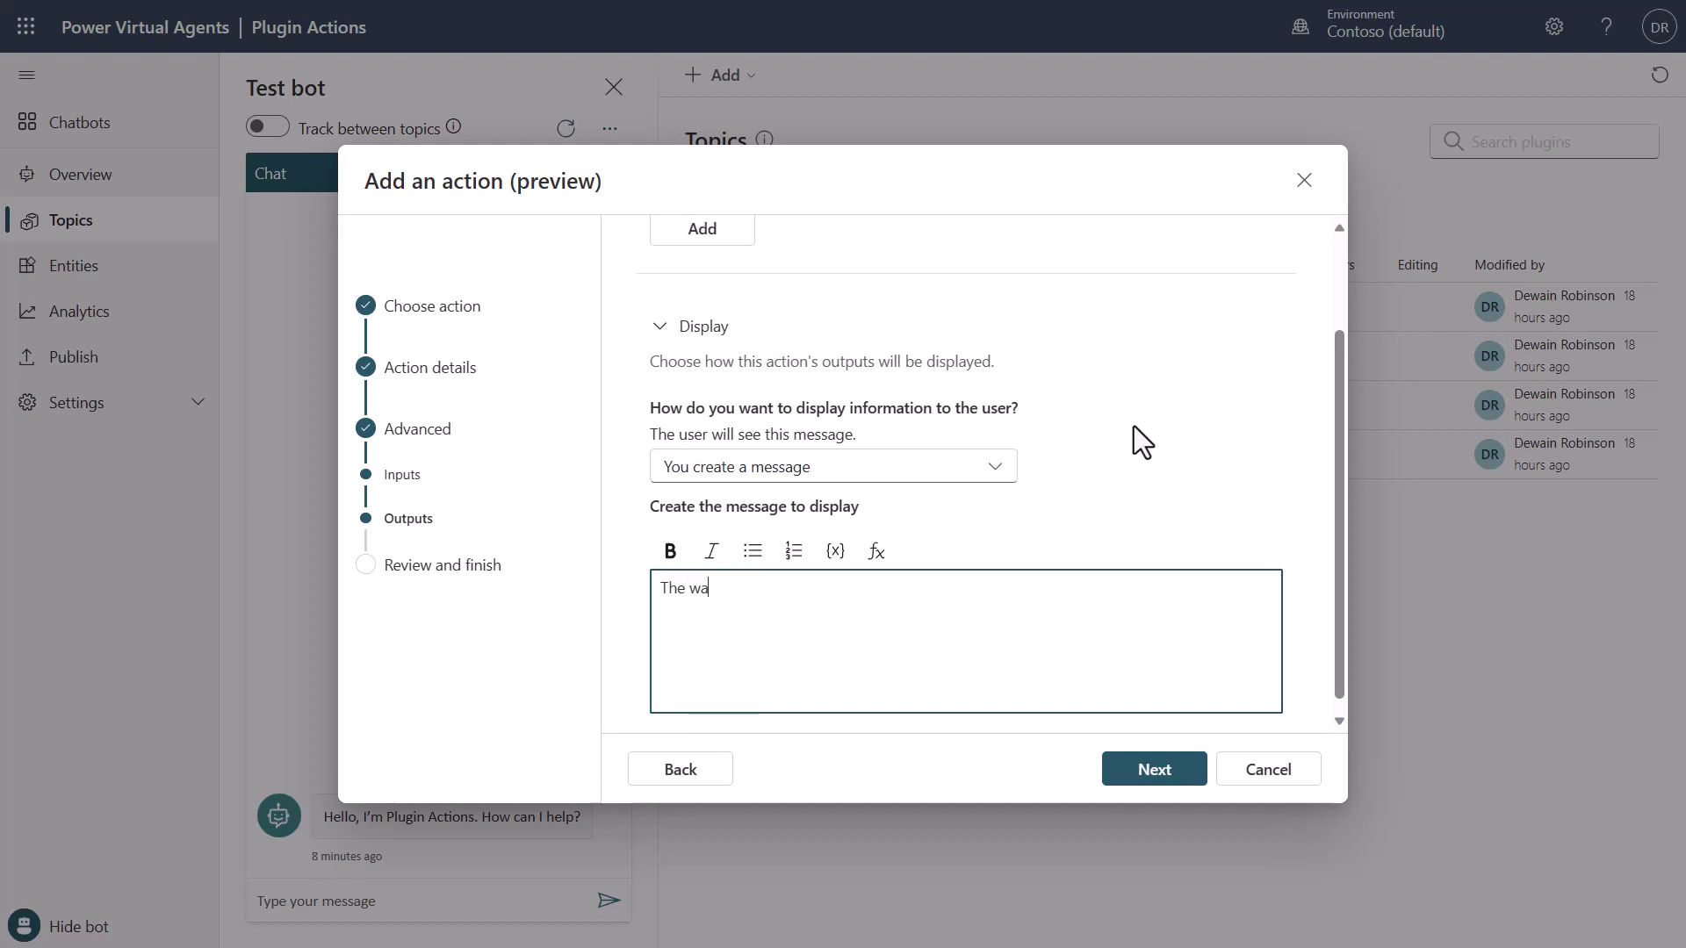
pyautogui.press('Left')
pyautogui.write('eathere')
pyautogui.press('BackSpace')
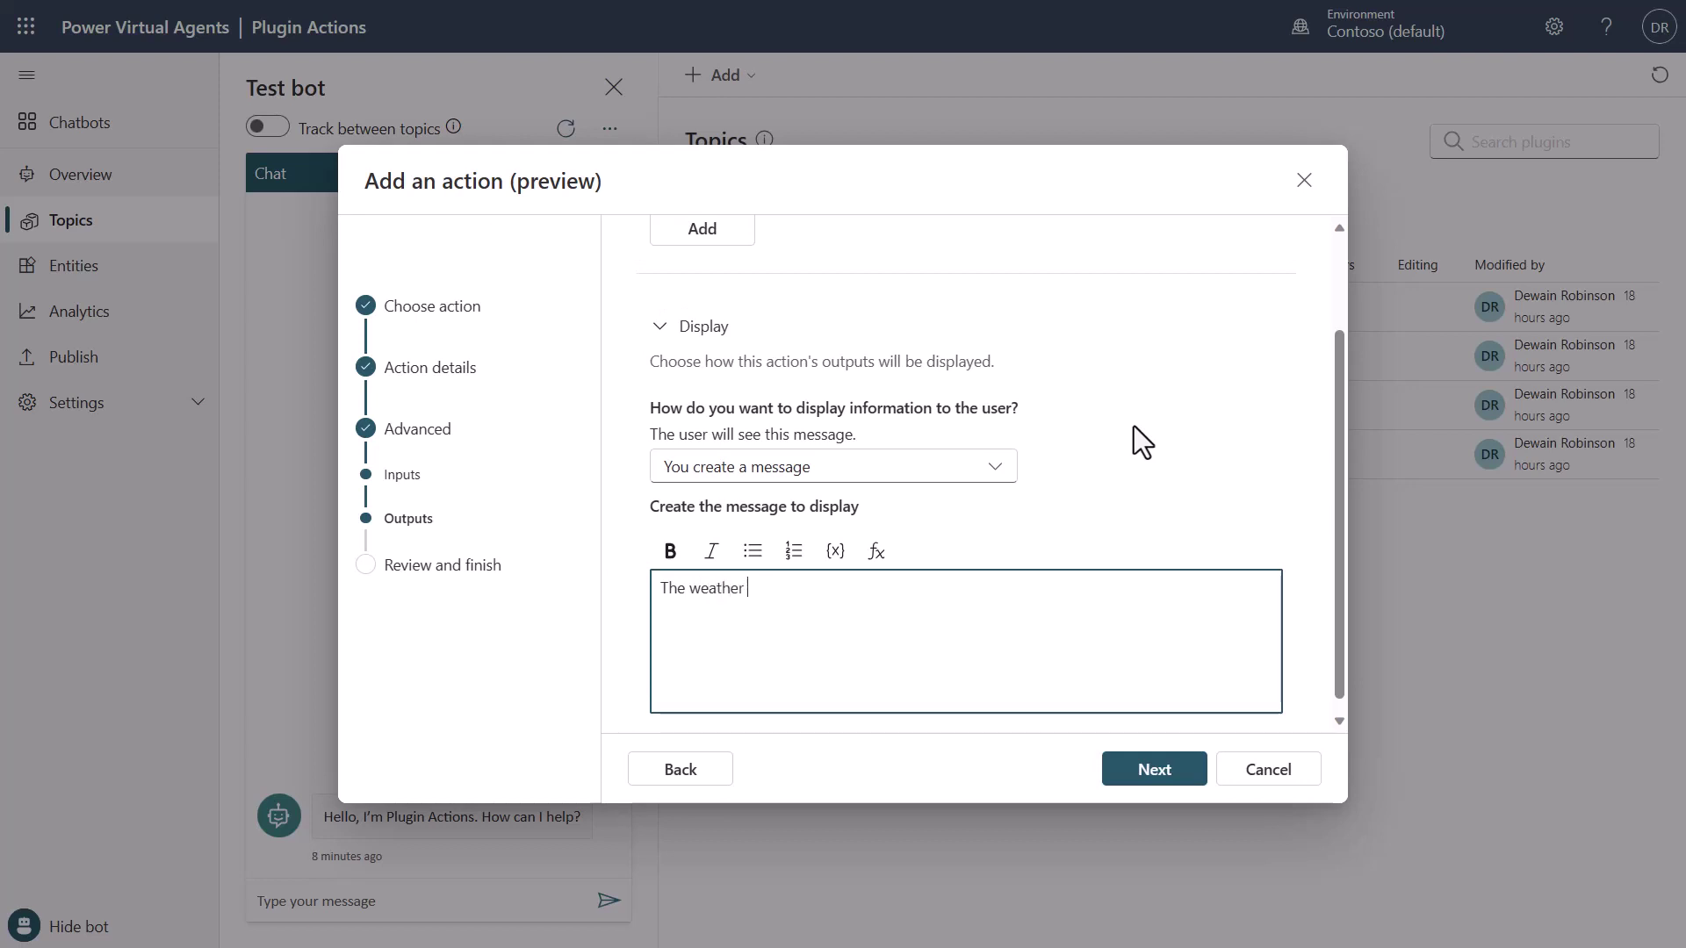
pyautogui.write('in')
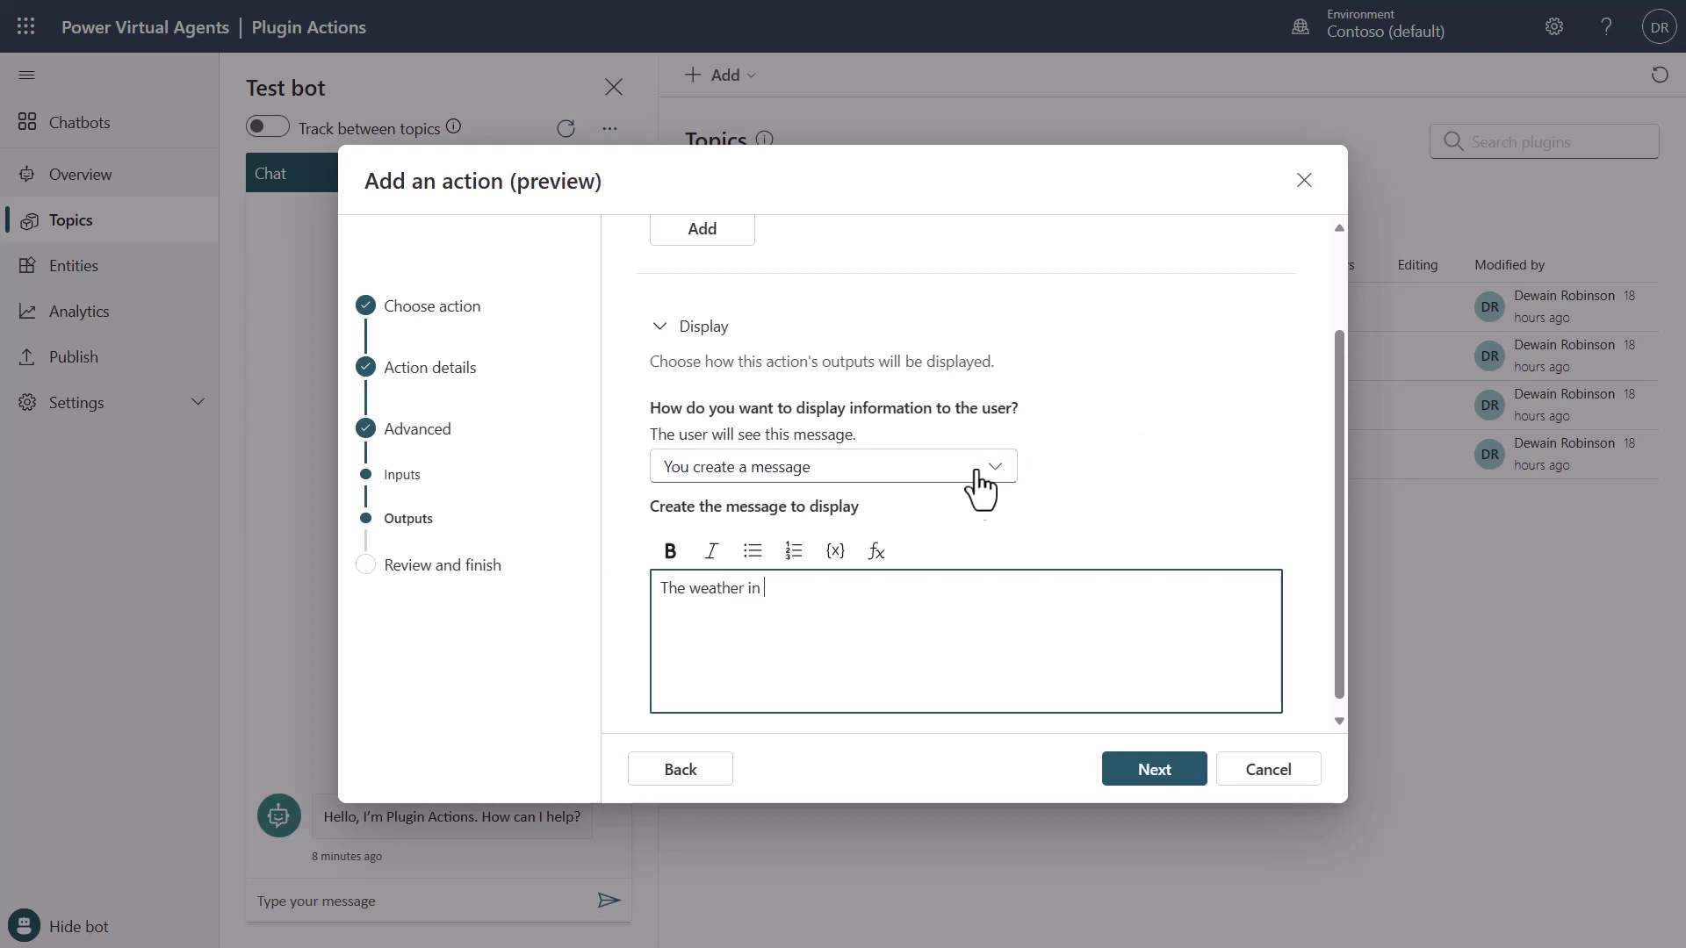
pyautogui.click(836, 551)
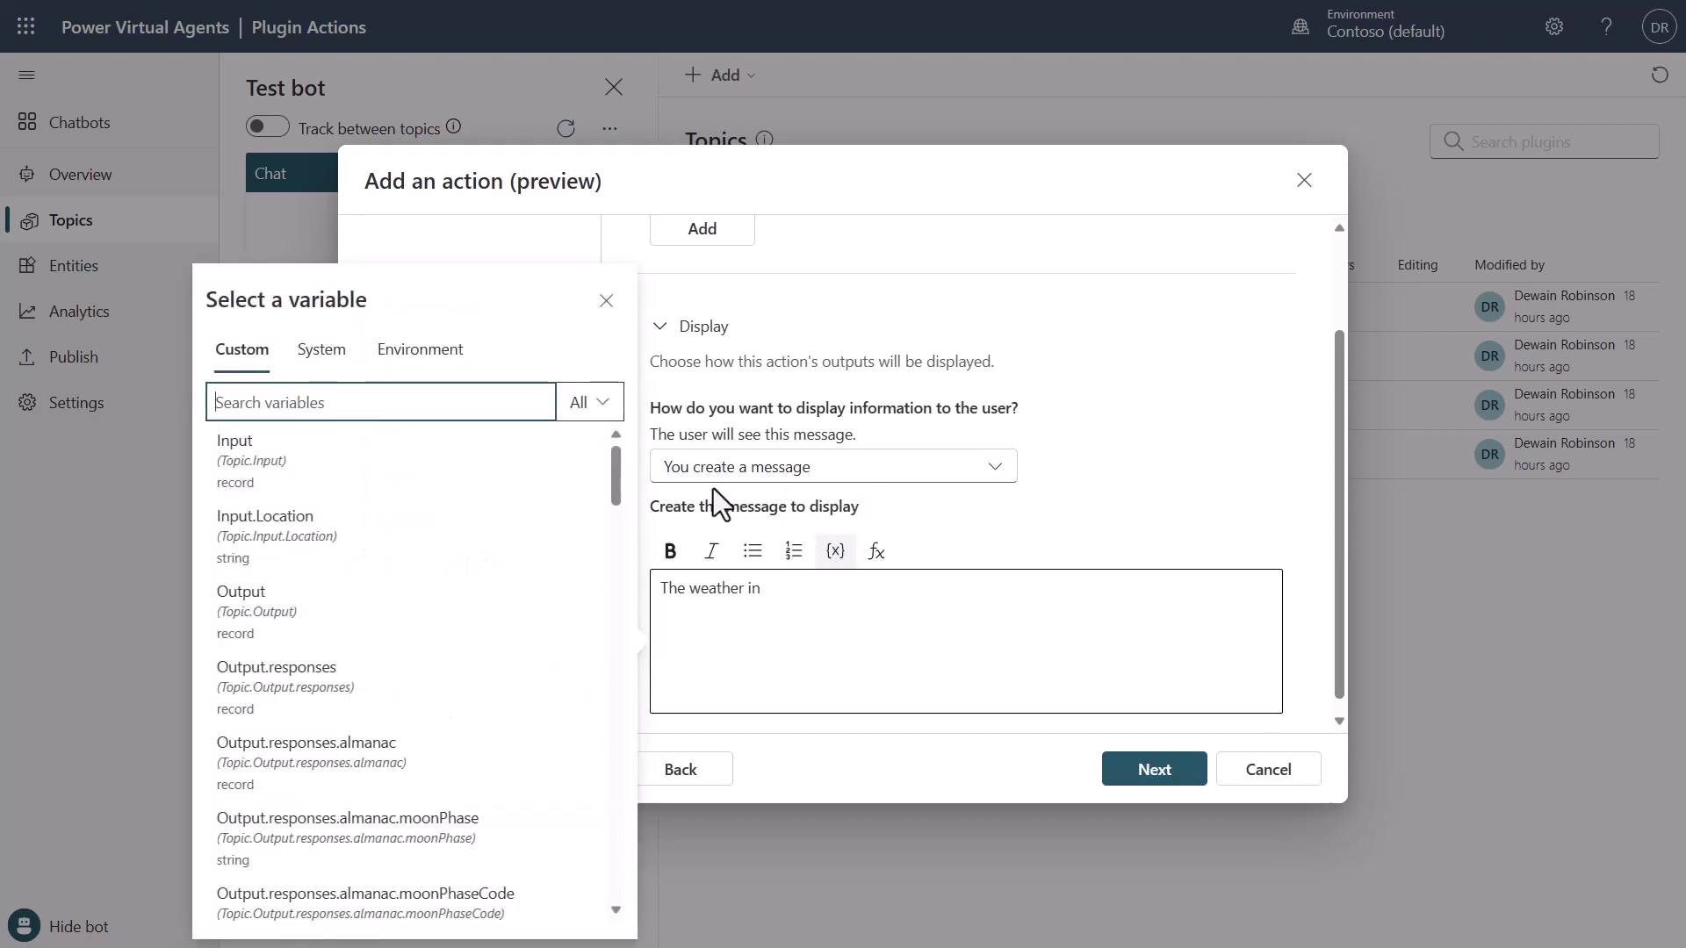
pyautogui.write('loca')
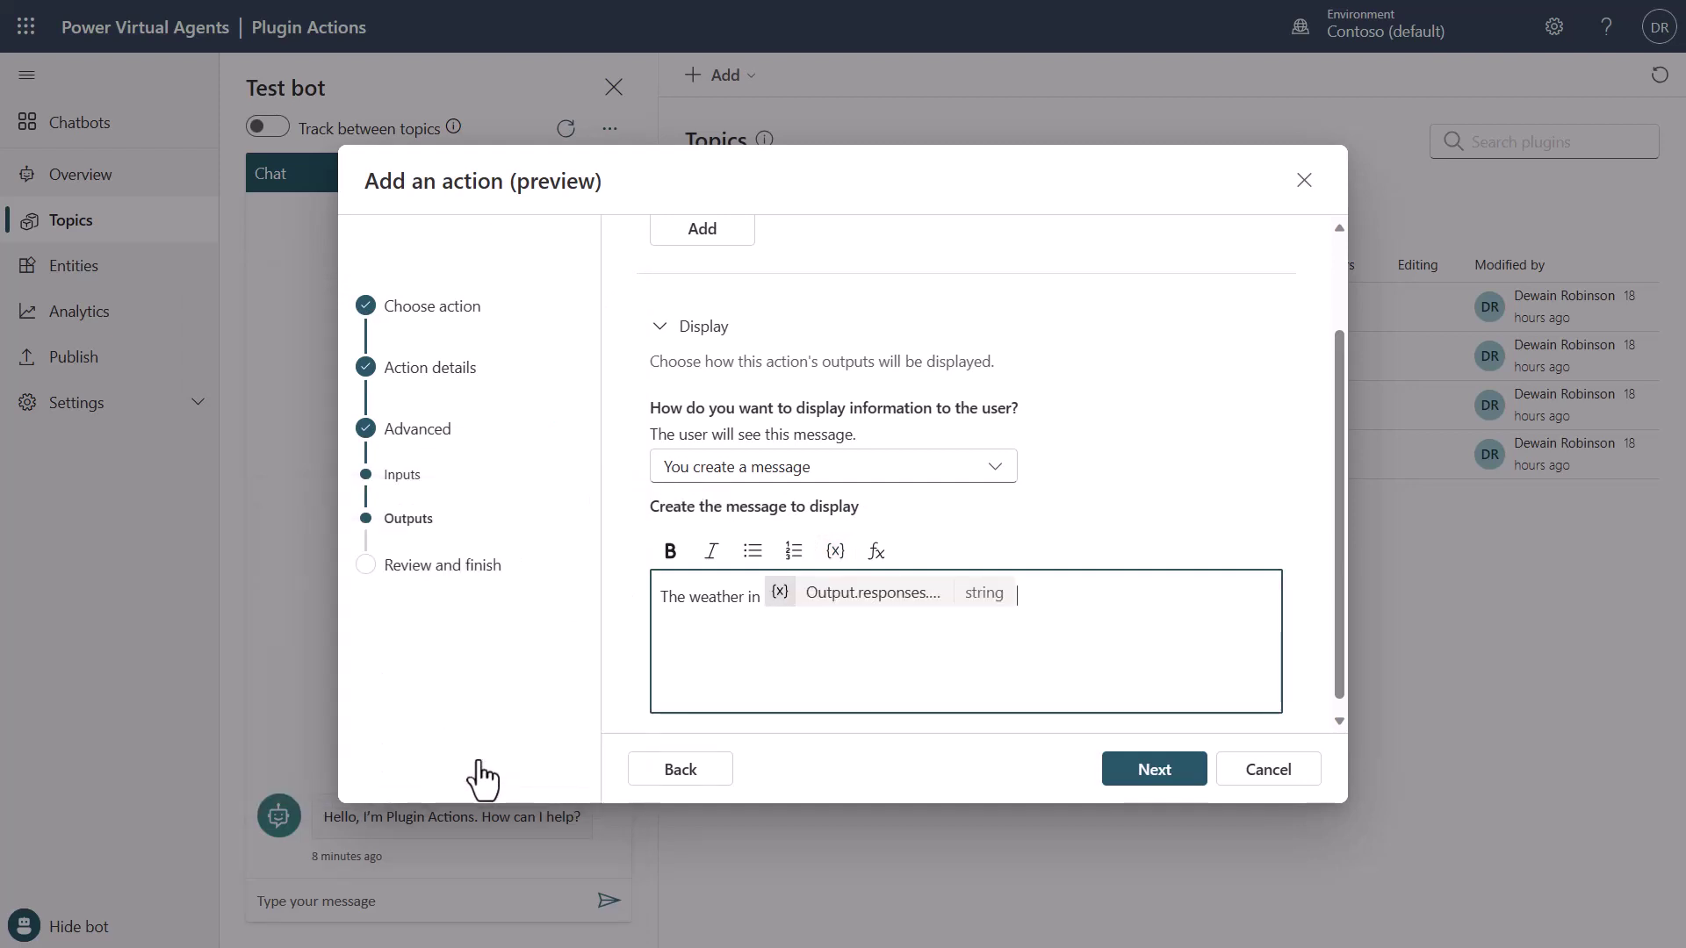
pyautogui.click(481, 779)
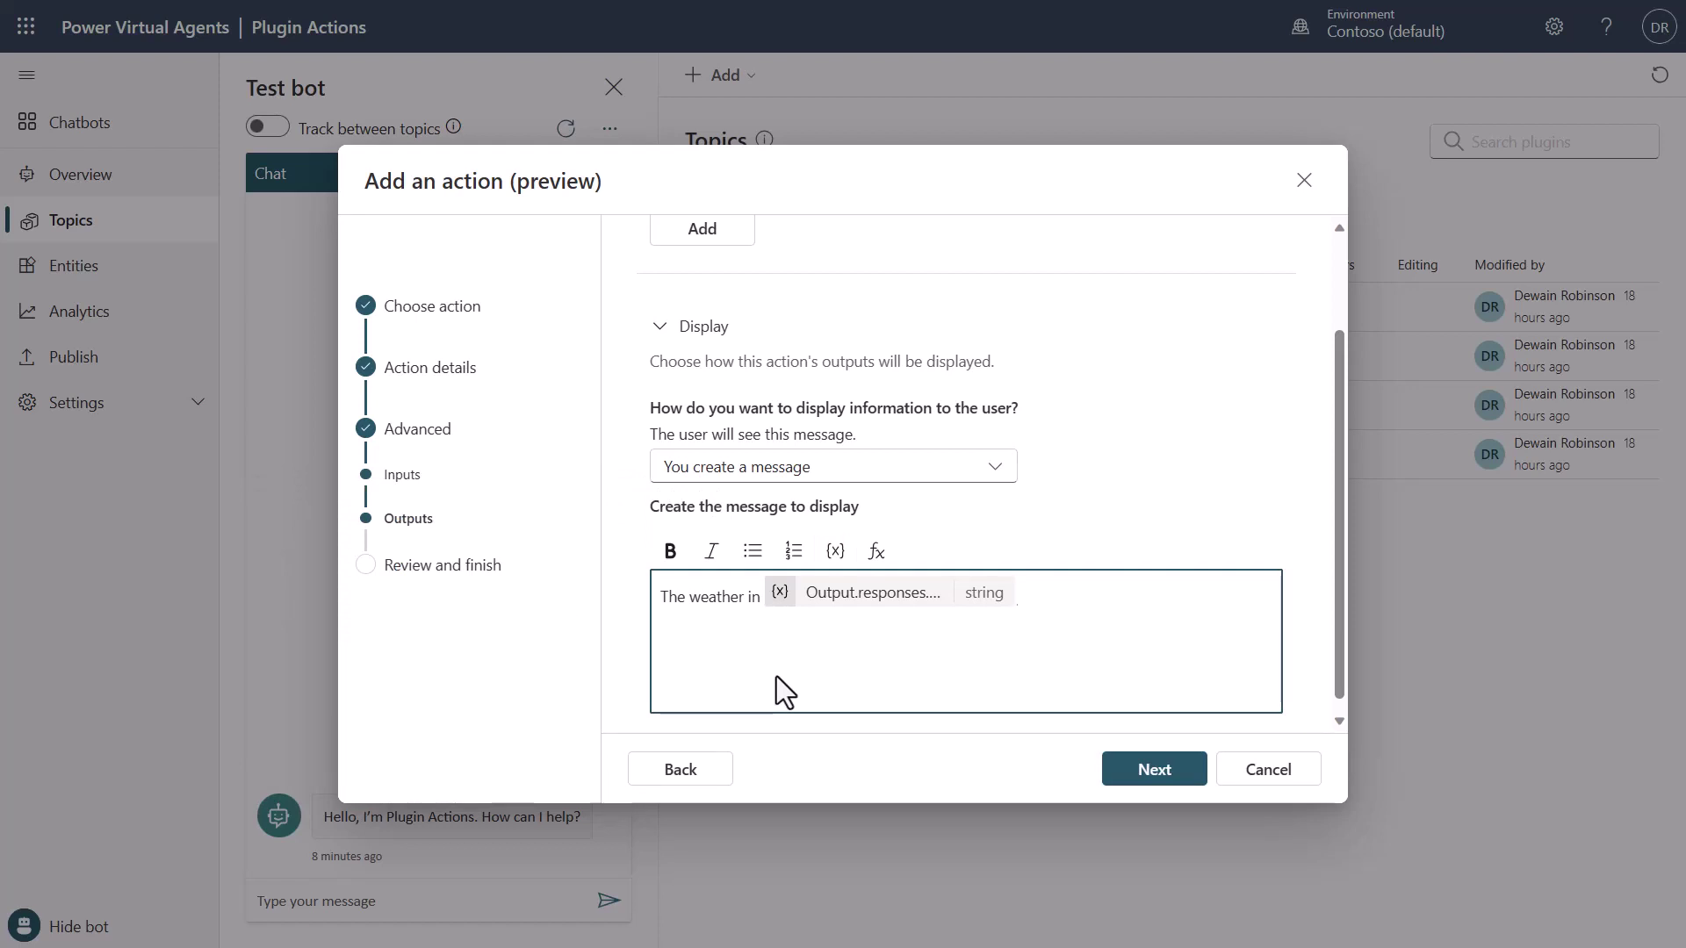
# Step: Continue with 'is currently' and insert the daily.day.cap conditions variable
pyautogui.write('is s')
pyautogui.write('rently')
pyautogui.click(838, 551)
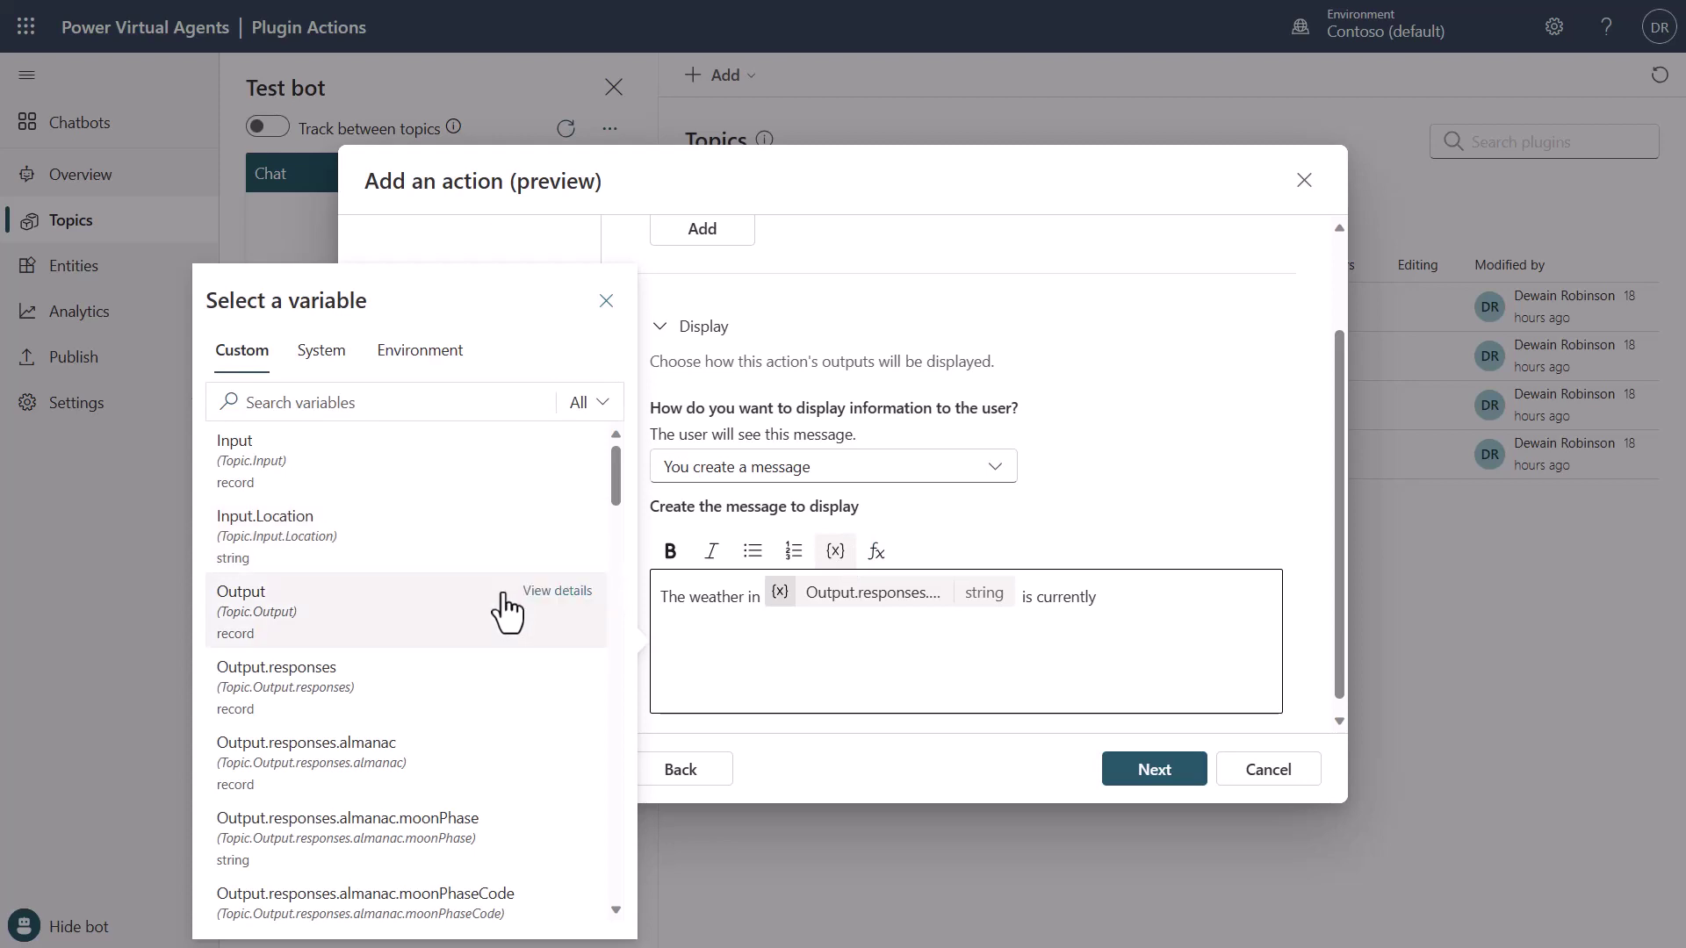
pyautogui.scroll(-7, 486, 550)
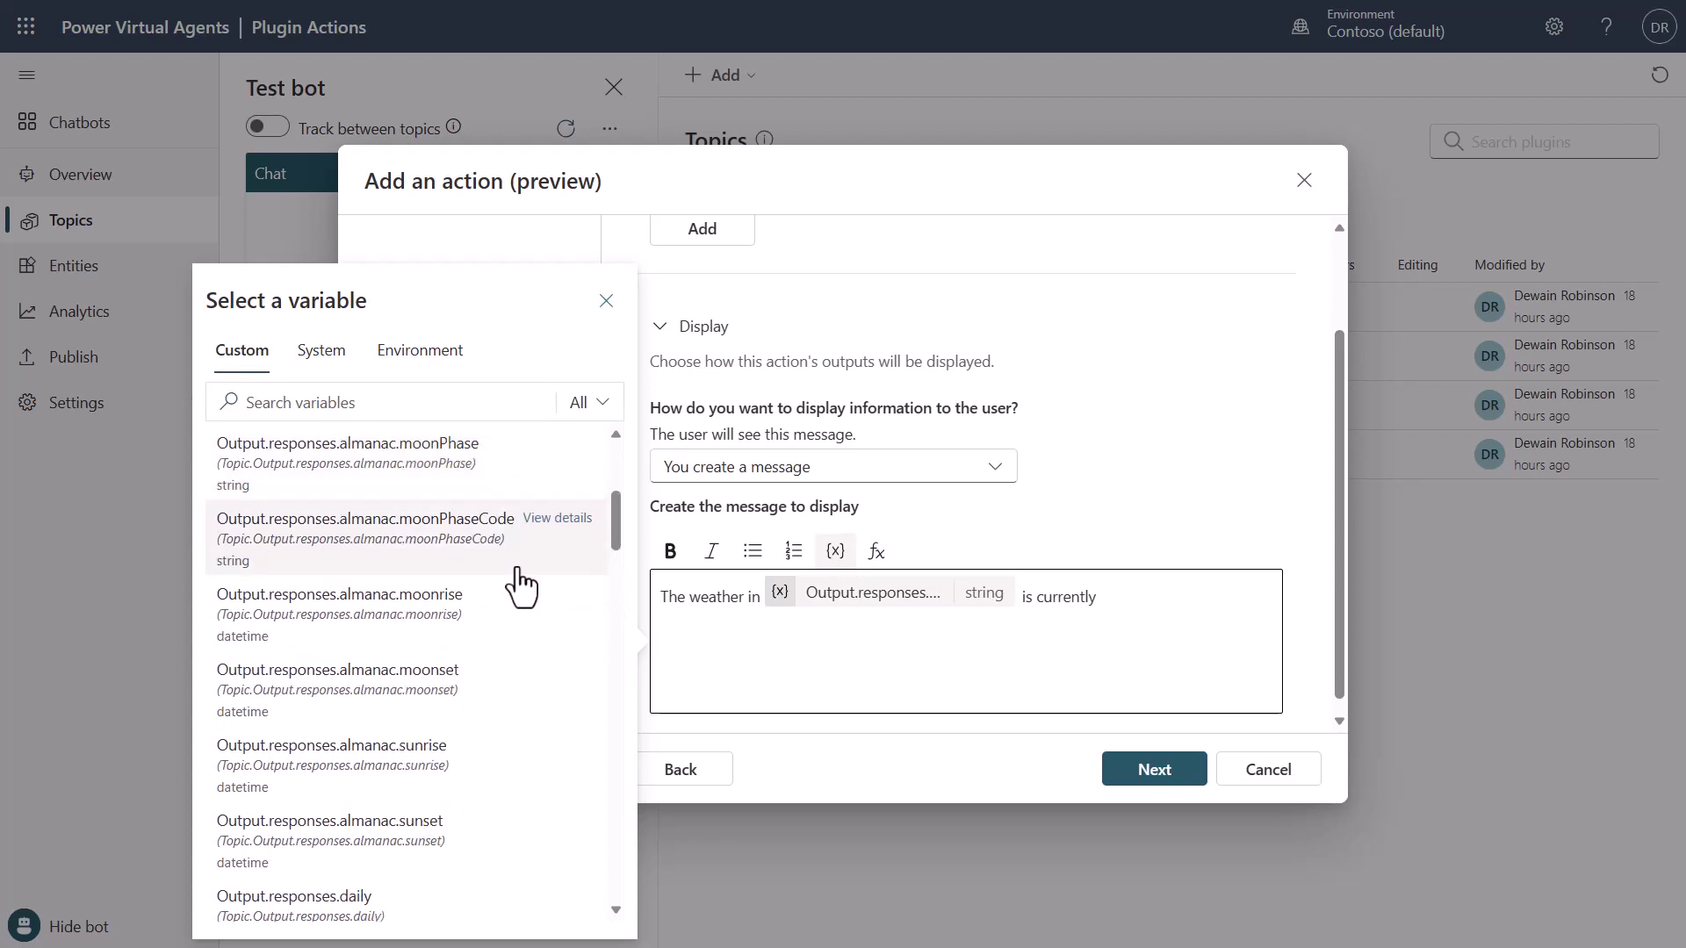
pyautogui.scroll(-4, 531, 606)
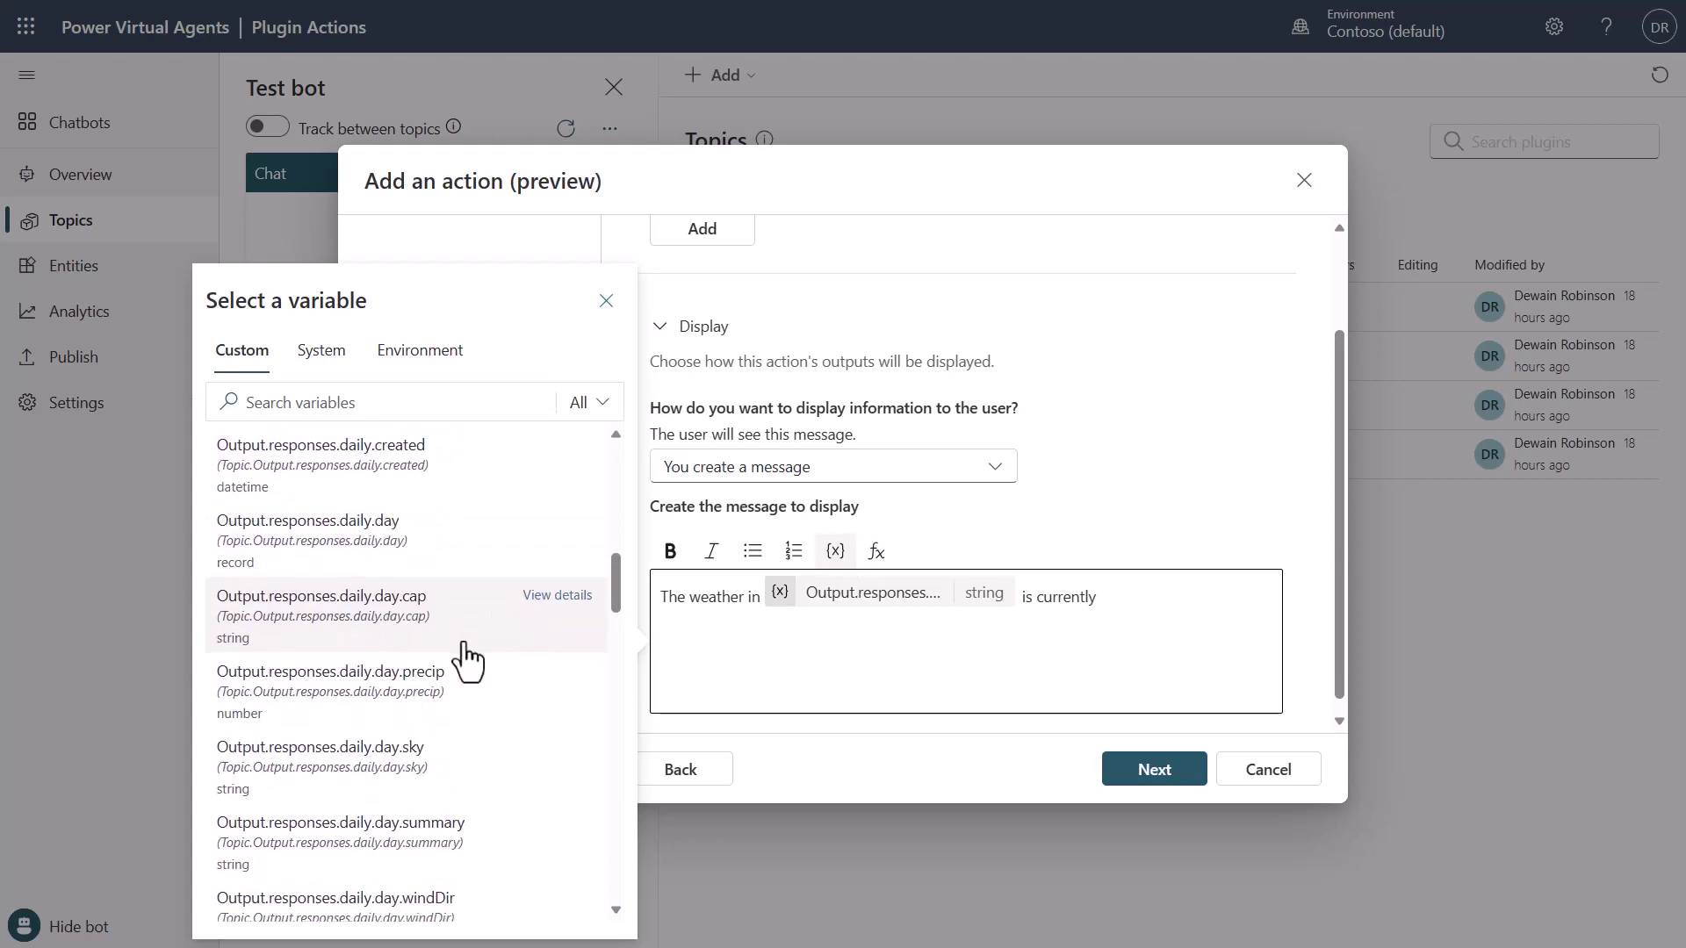
pyautogui.click(397, 622)
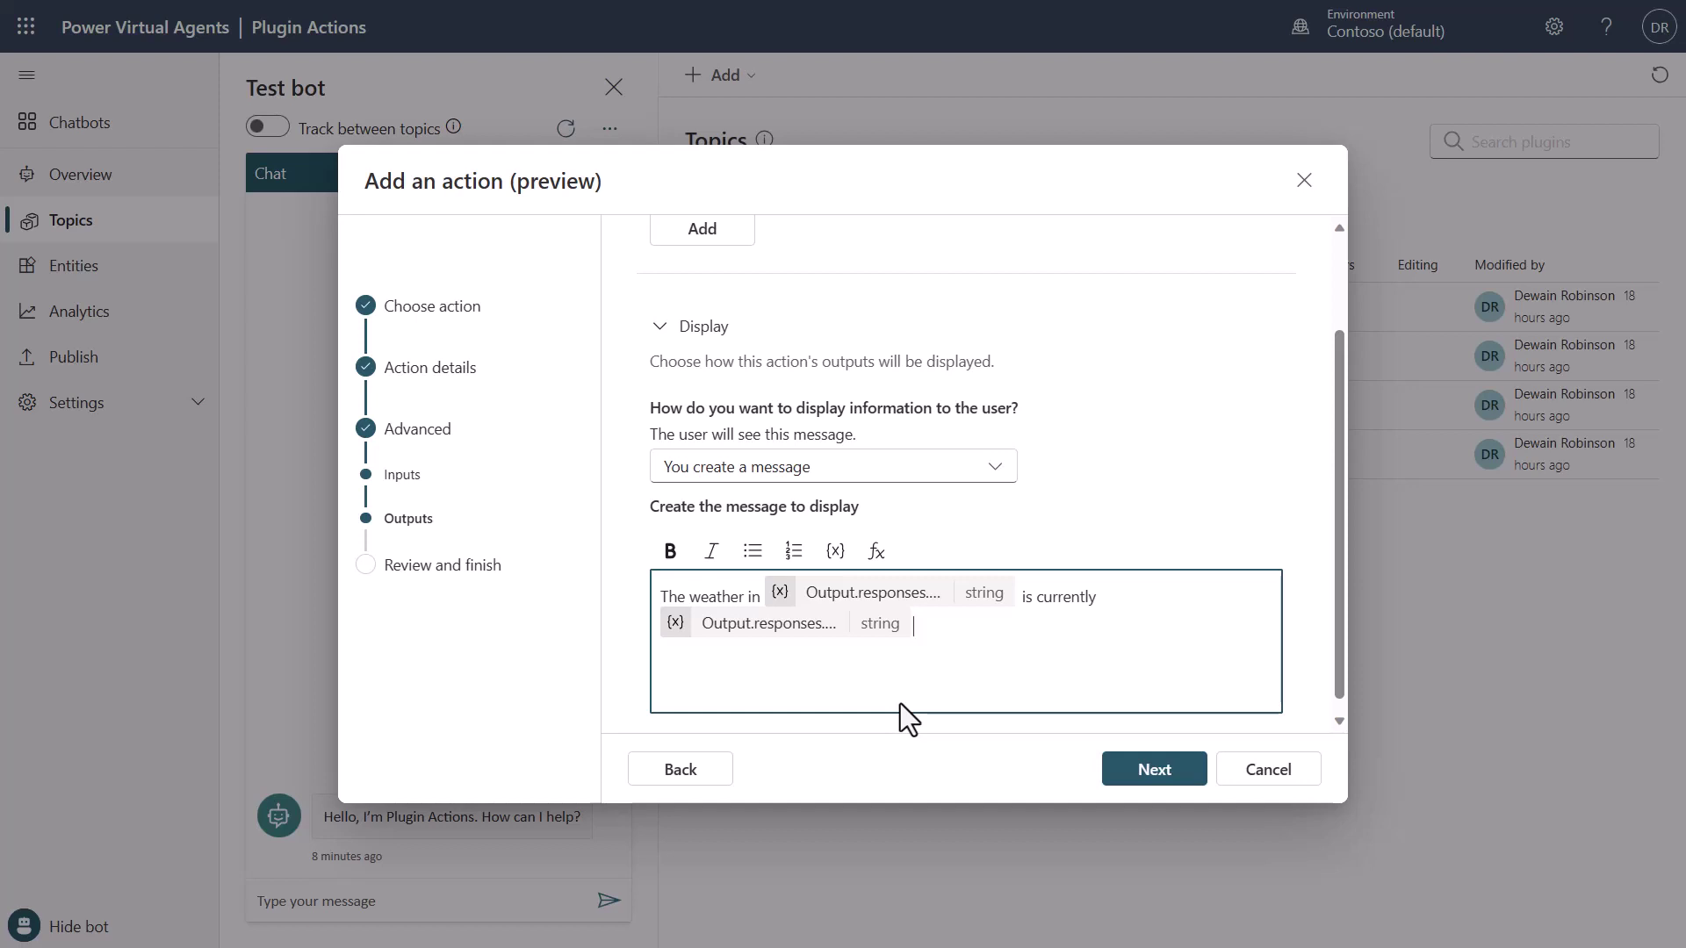
# Step: Finish with 'and is', the tempHi variable and 'F.', then go to Review and finish
pyautogui.write('and is')
pyautogui.click(835, 553)
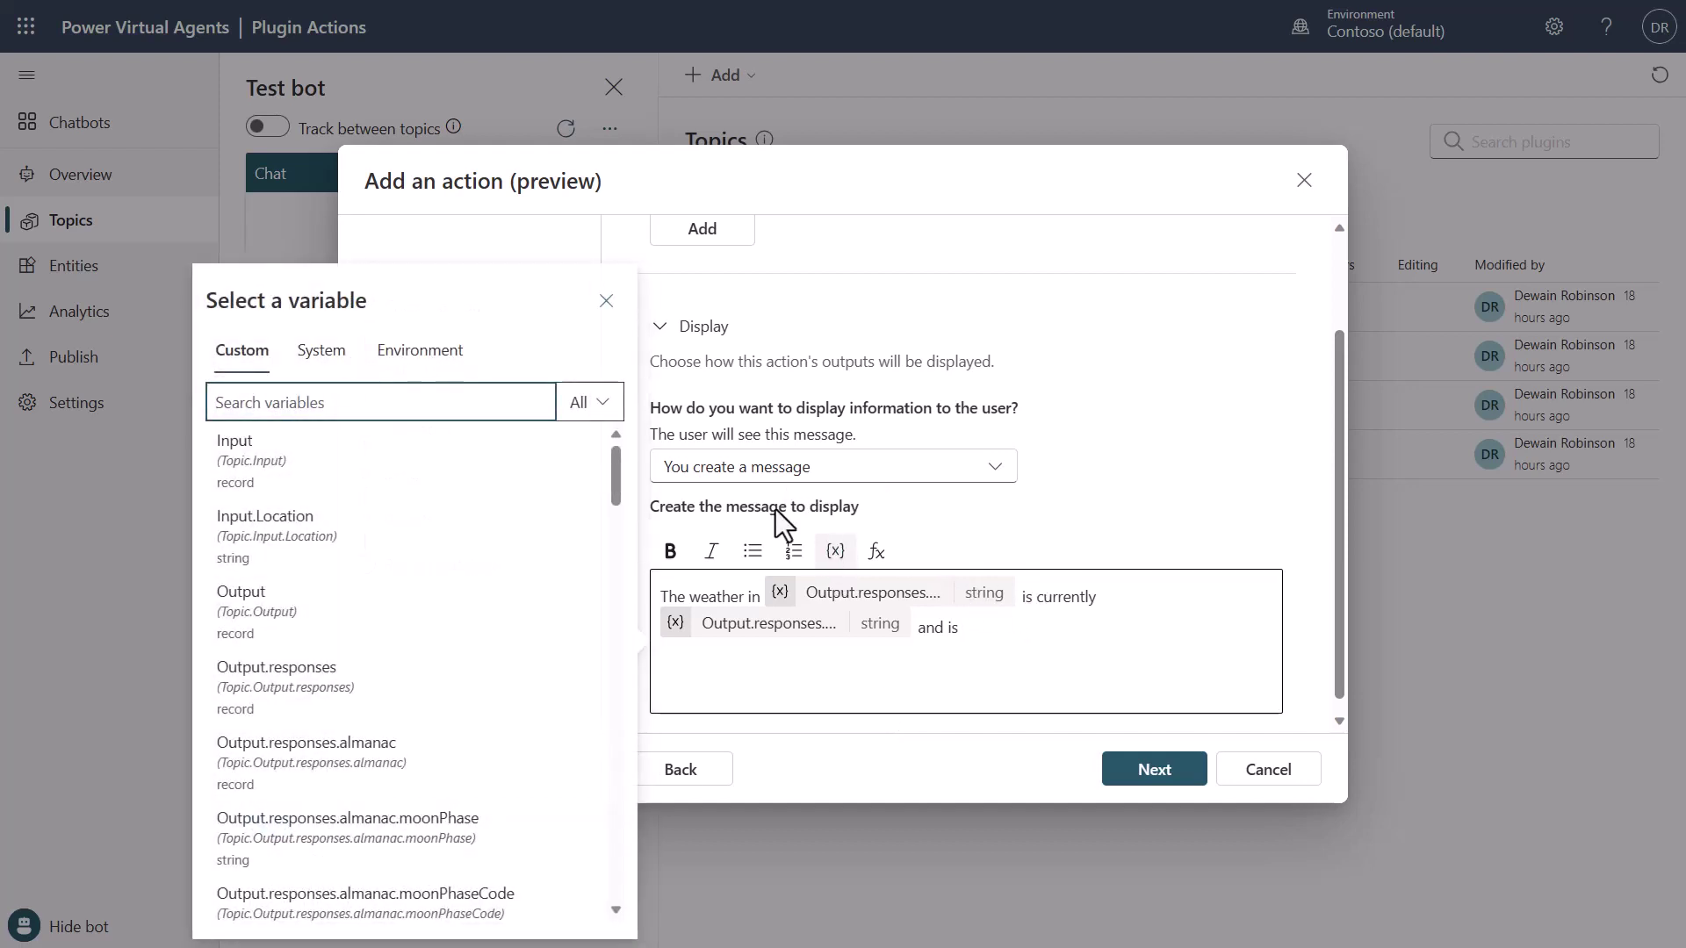
pyautogui.write('temp')
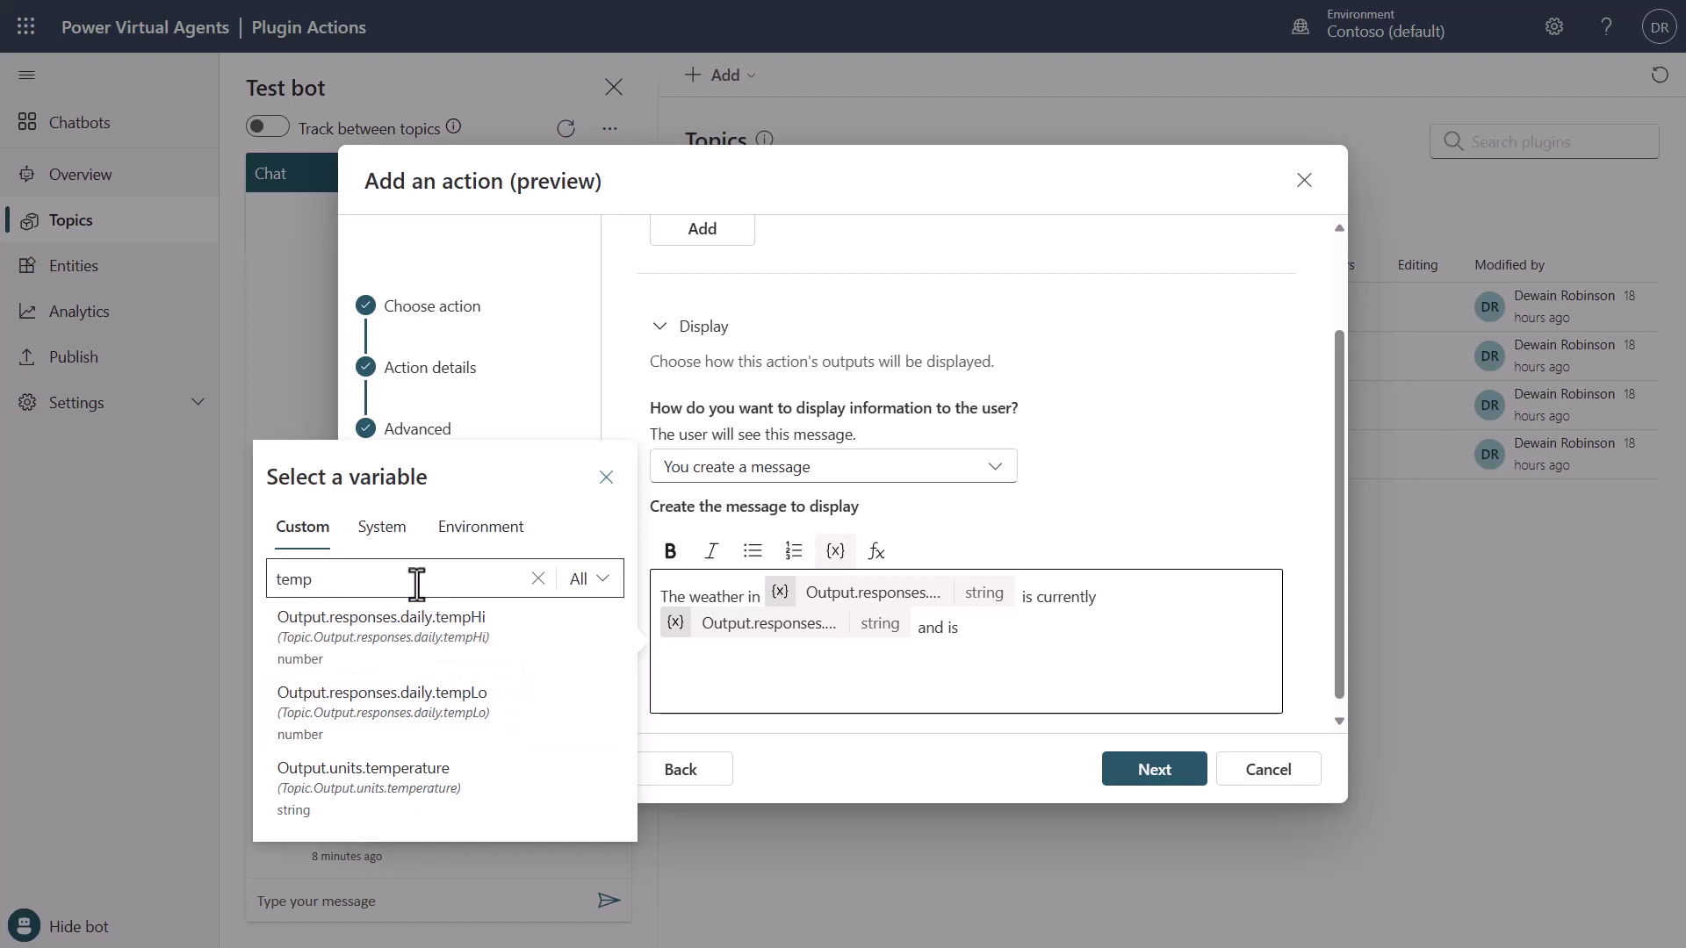
pyautogui.click(466, 636)
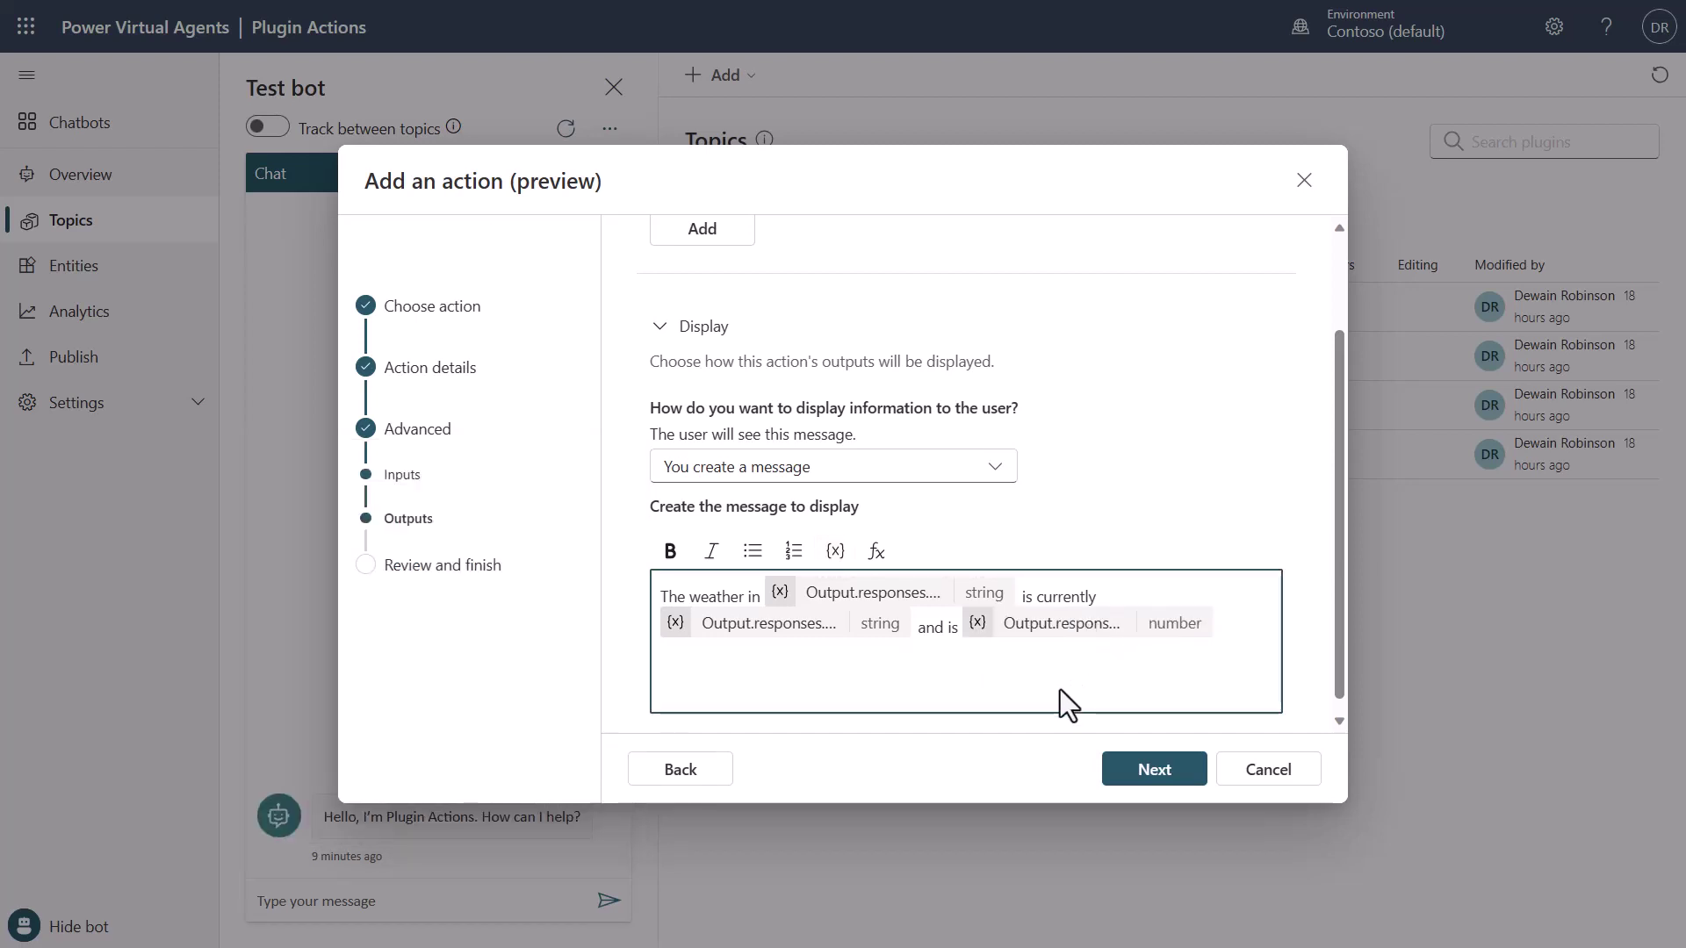
pyautogui.write('F.')
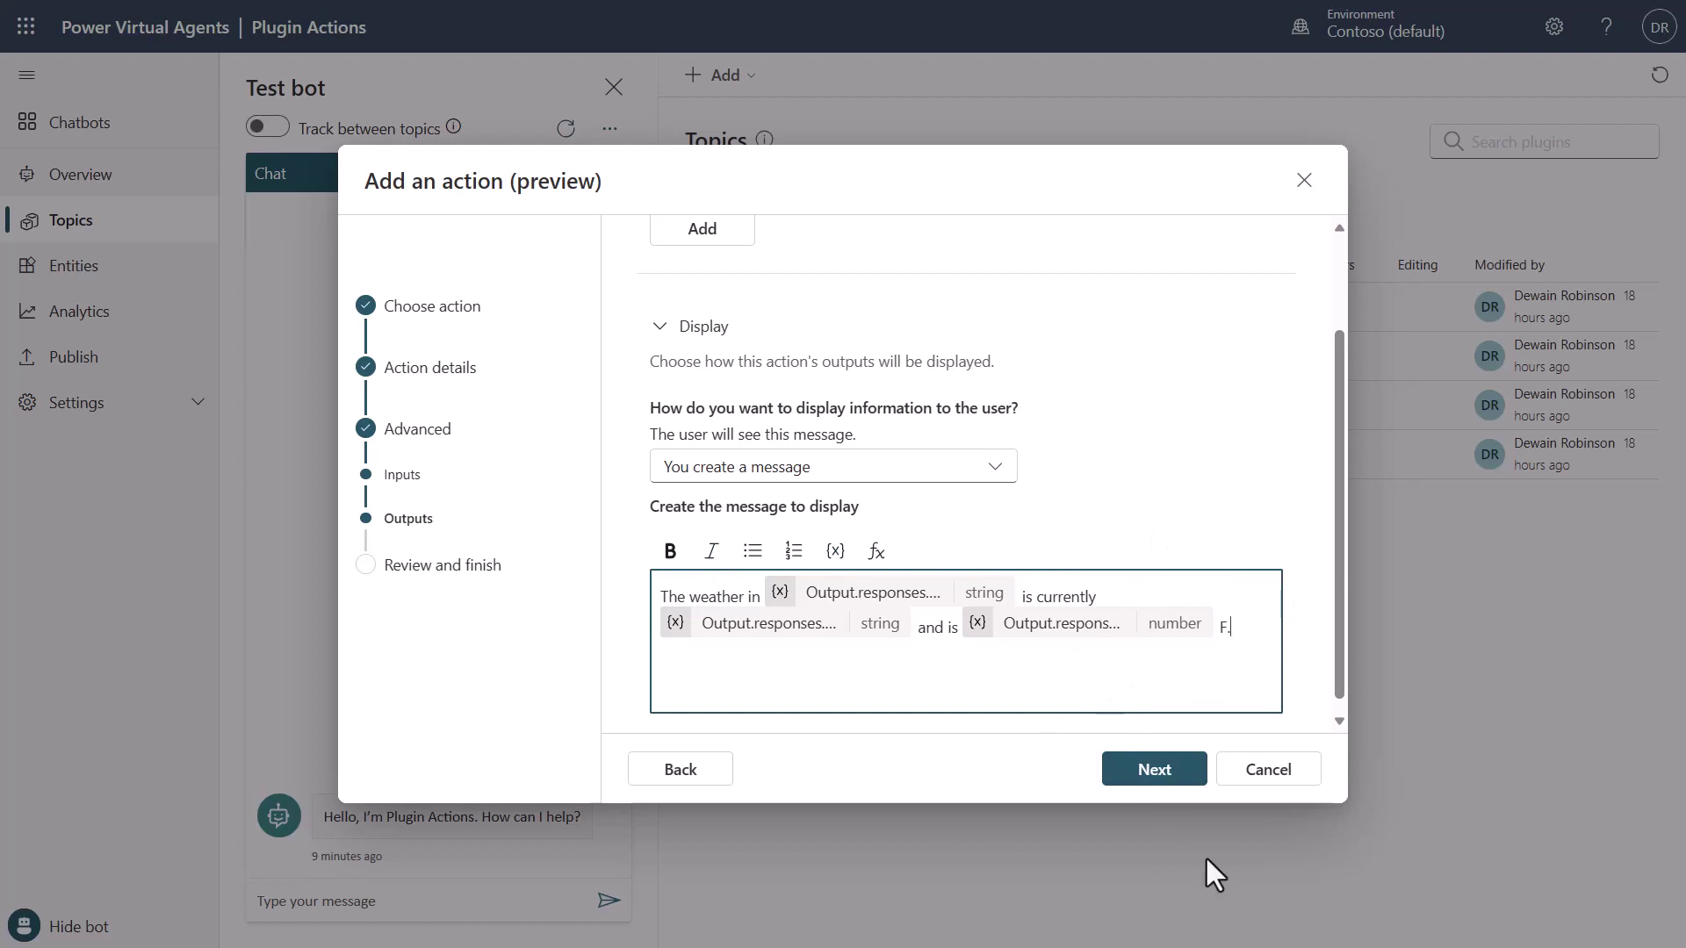
pyautogui.click(1147, 780)
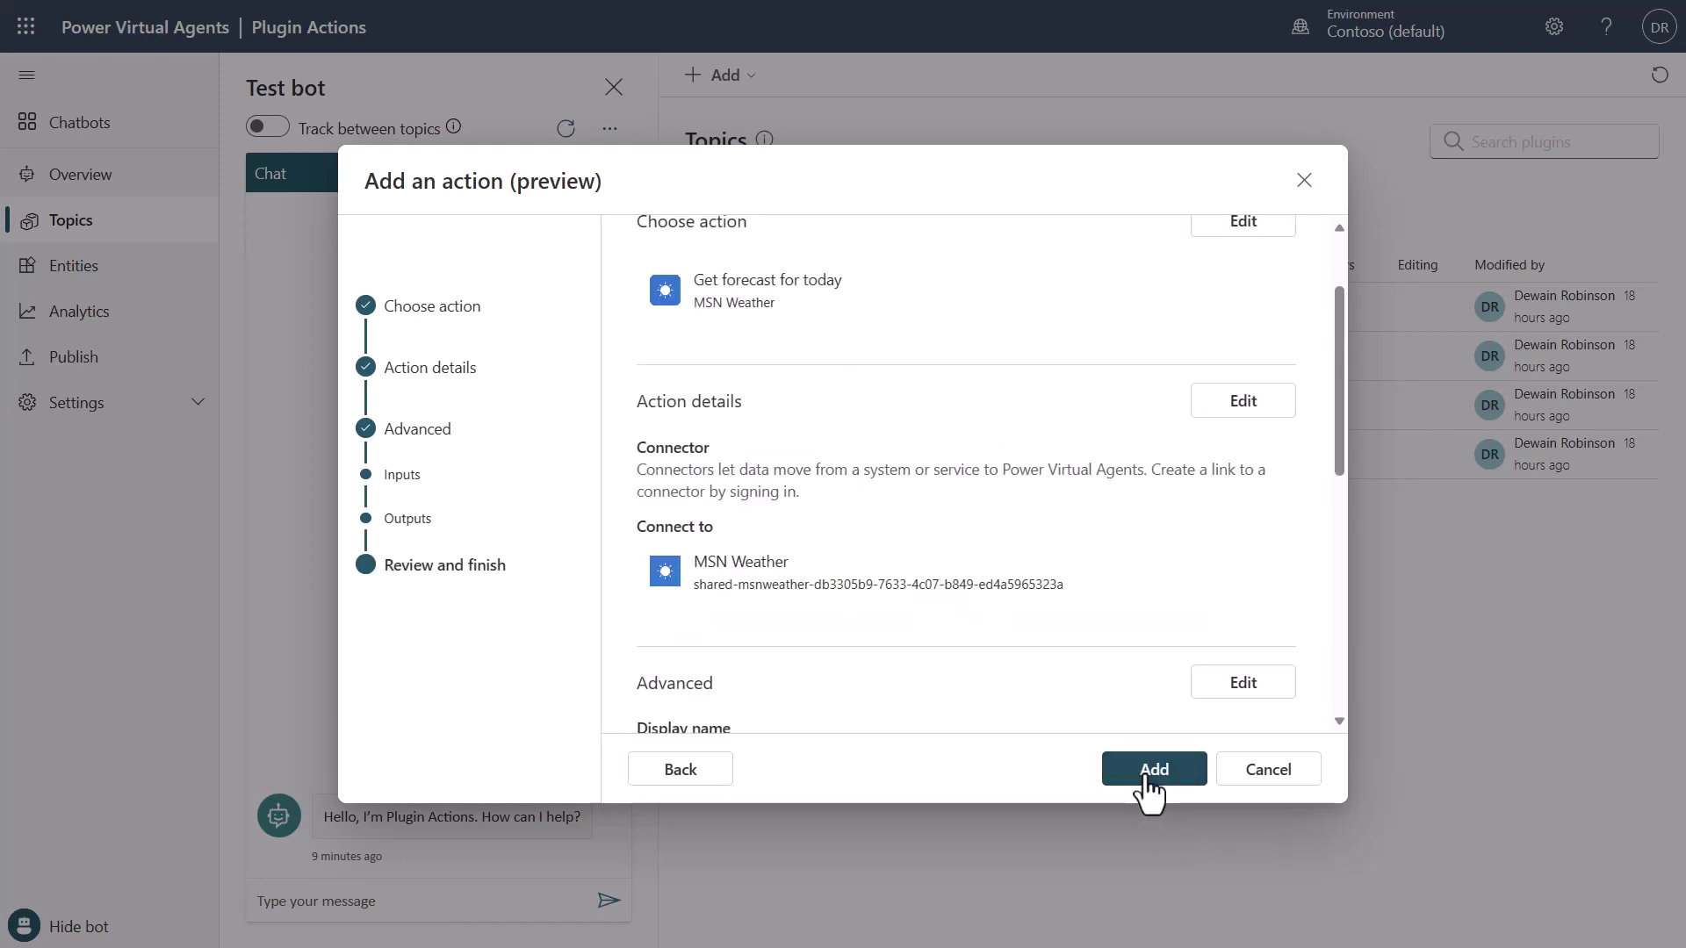
# Step: Review the MSN Weather forecast action's summary and add it to the bot
pyautogui.scroll(-3, 1058, 555)
pyautogui.scroll(-2, 1057, 553)
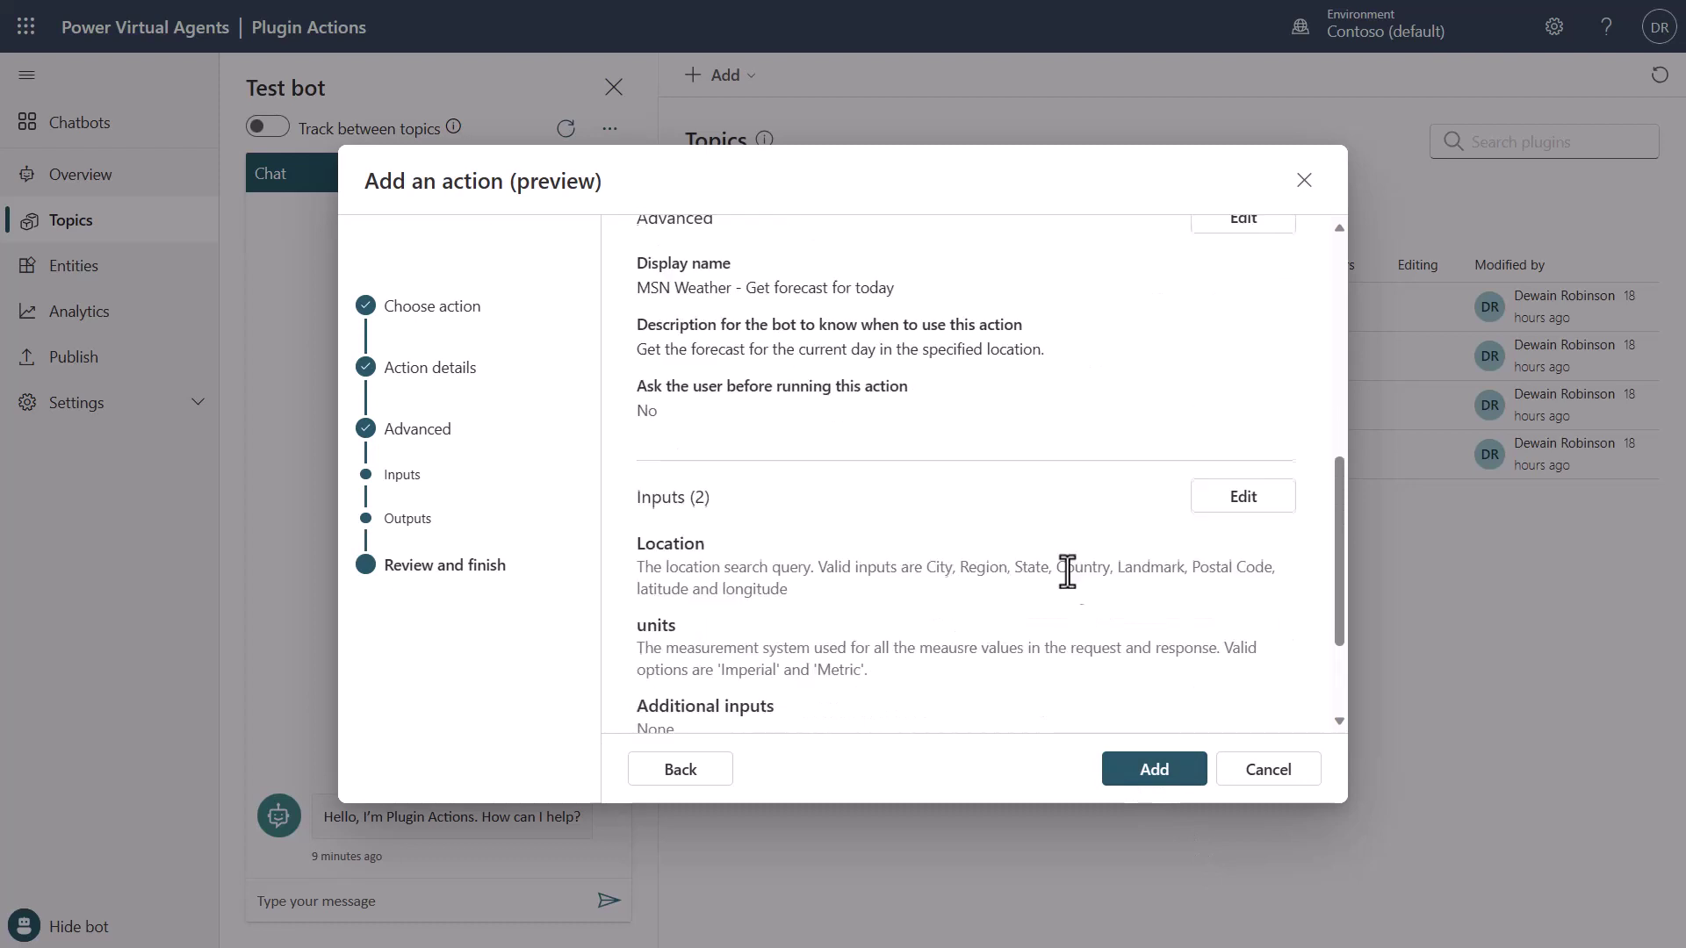
pyautogui.scroll(6, 1072, 555)
pyautogui.scroll(-3, 1080, 546)
pyautogui.scroll(-5, 1079, 576)
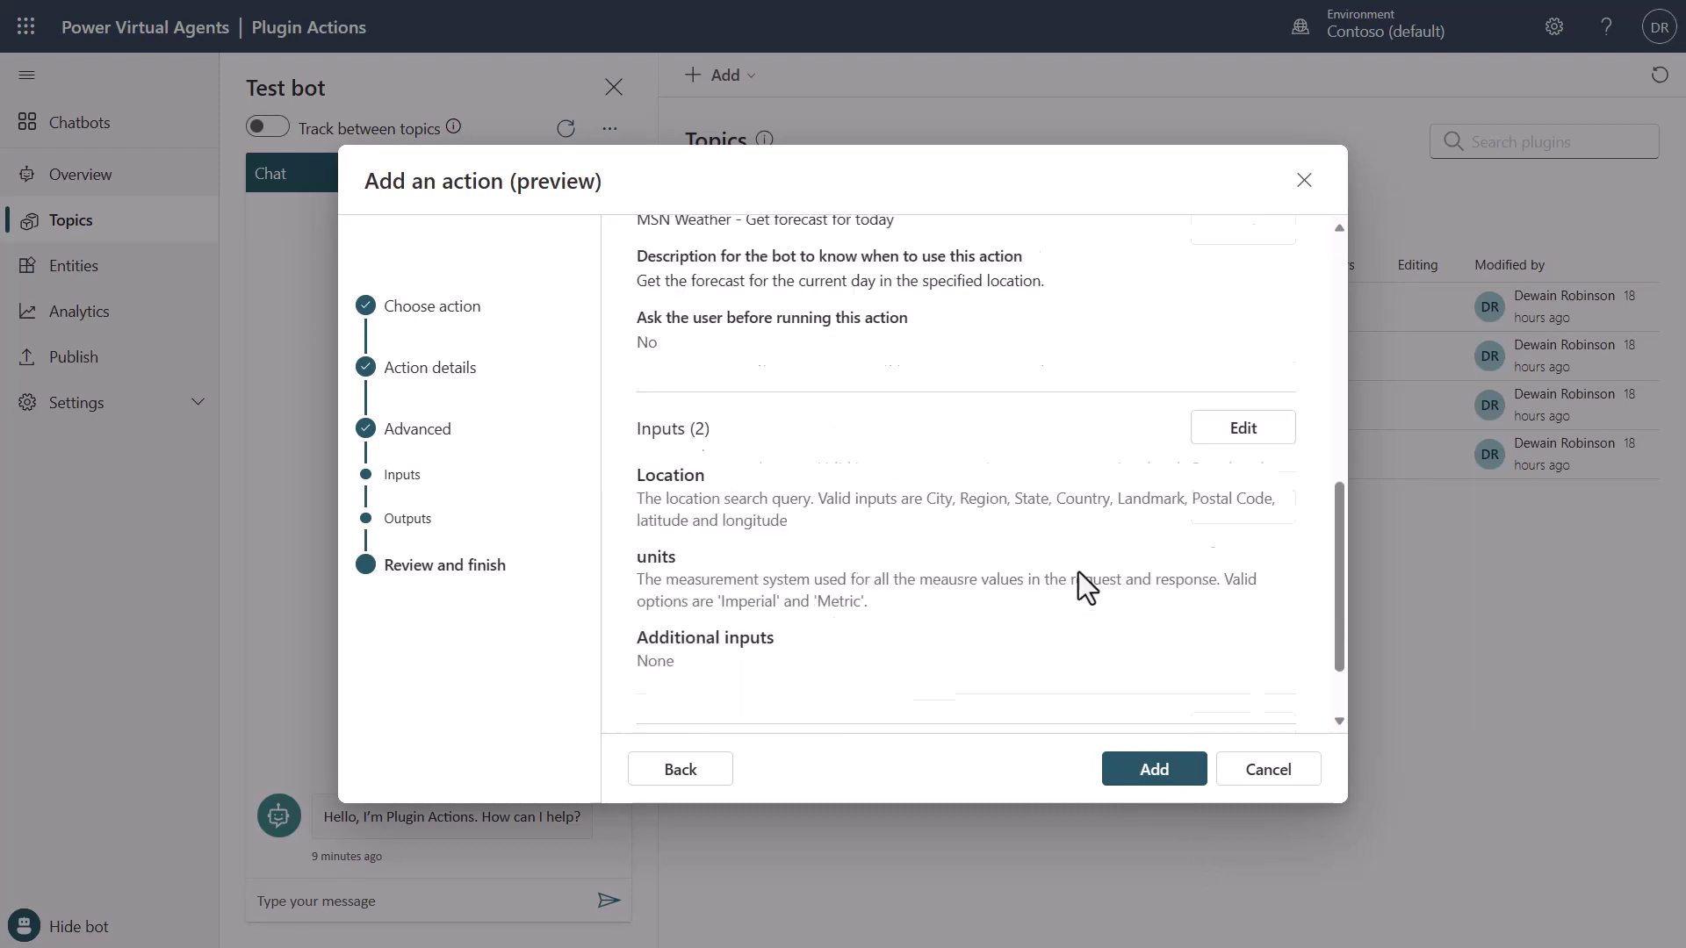
pyautogui.click(1185, 772)
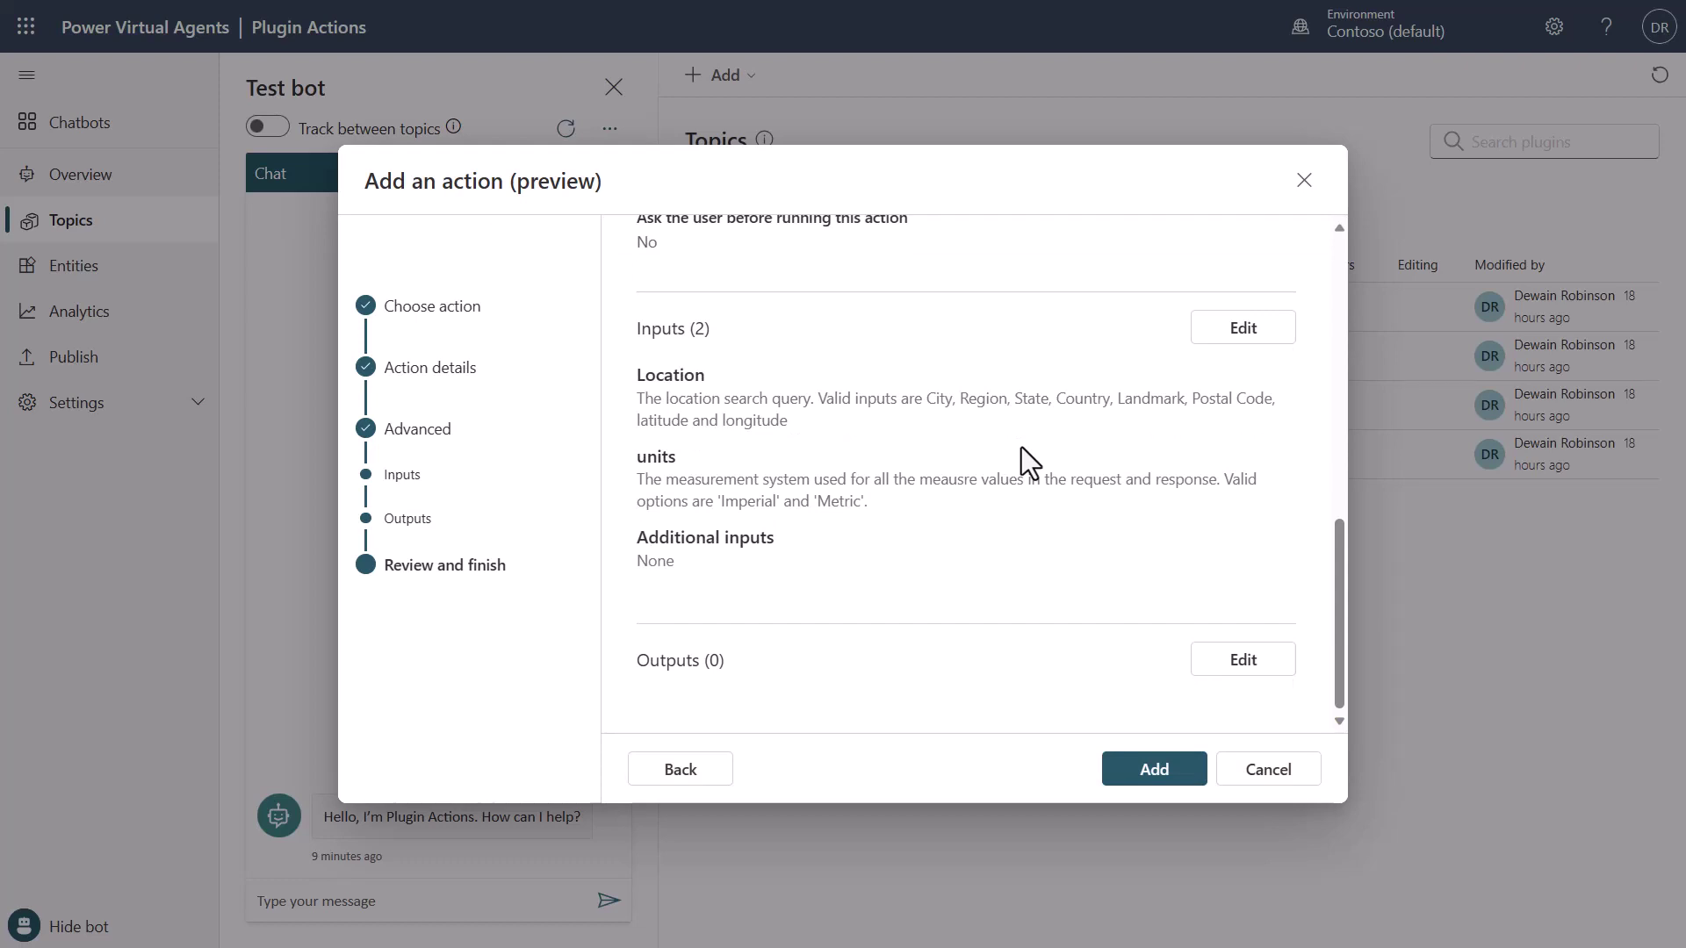
pyautogui.press('Return')
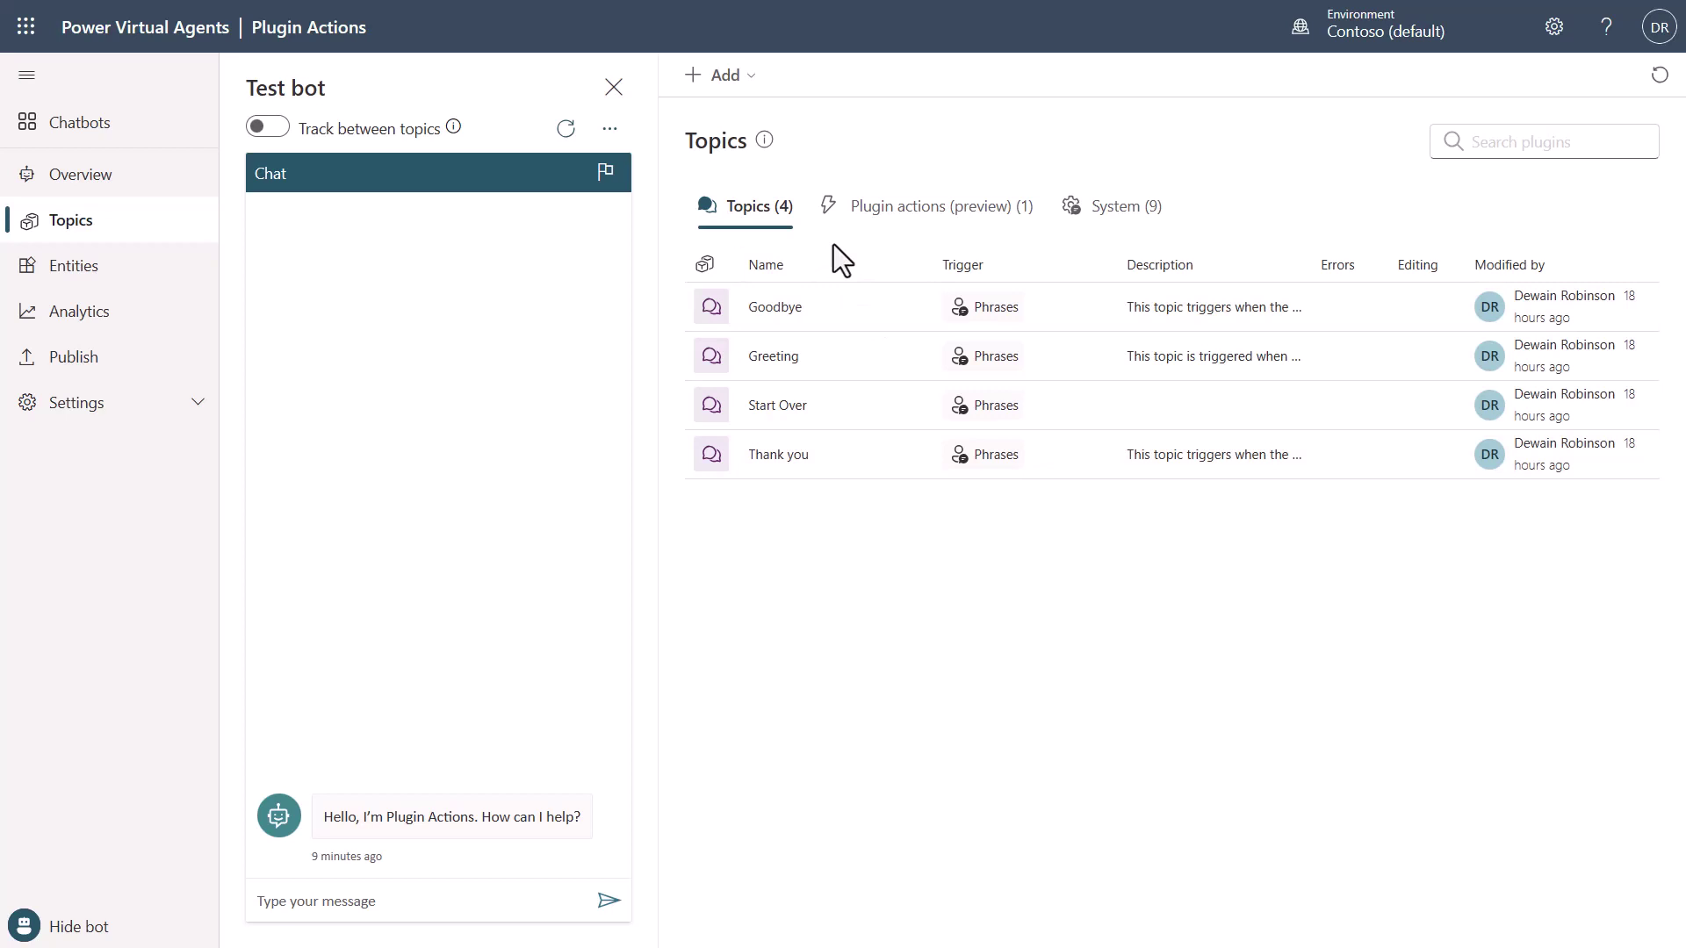
# Step: Create a blank topic and rename it Weather
pyautogui.click(747, 86)
pyautogui.moveTo(753, 116)
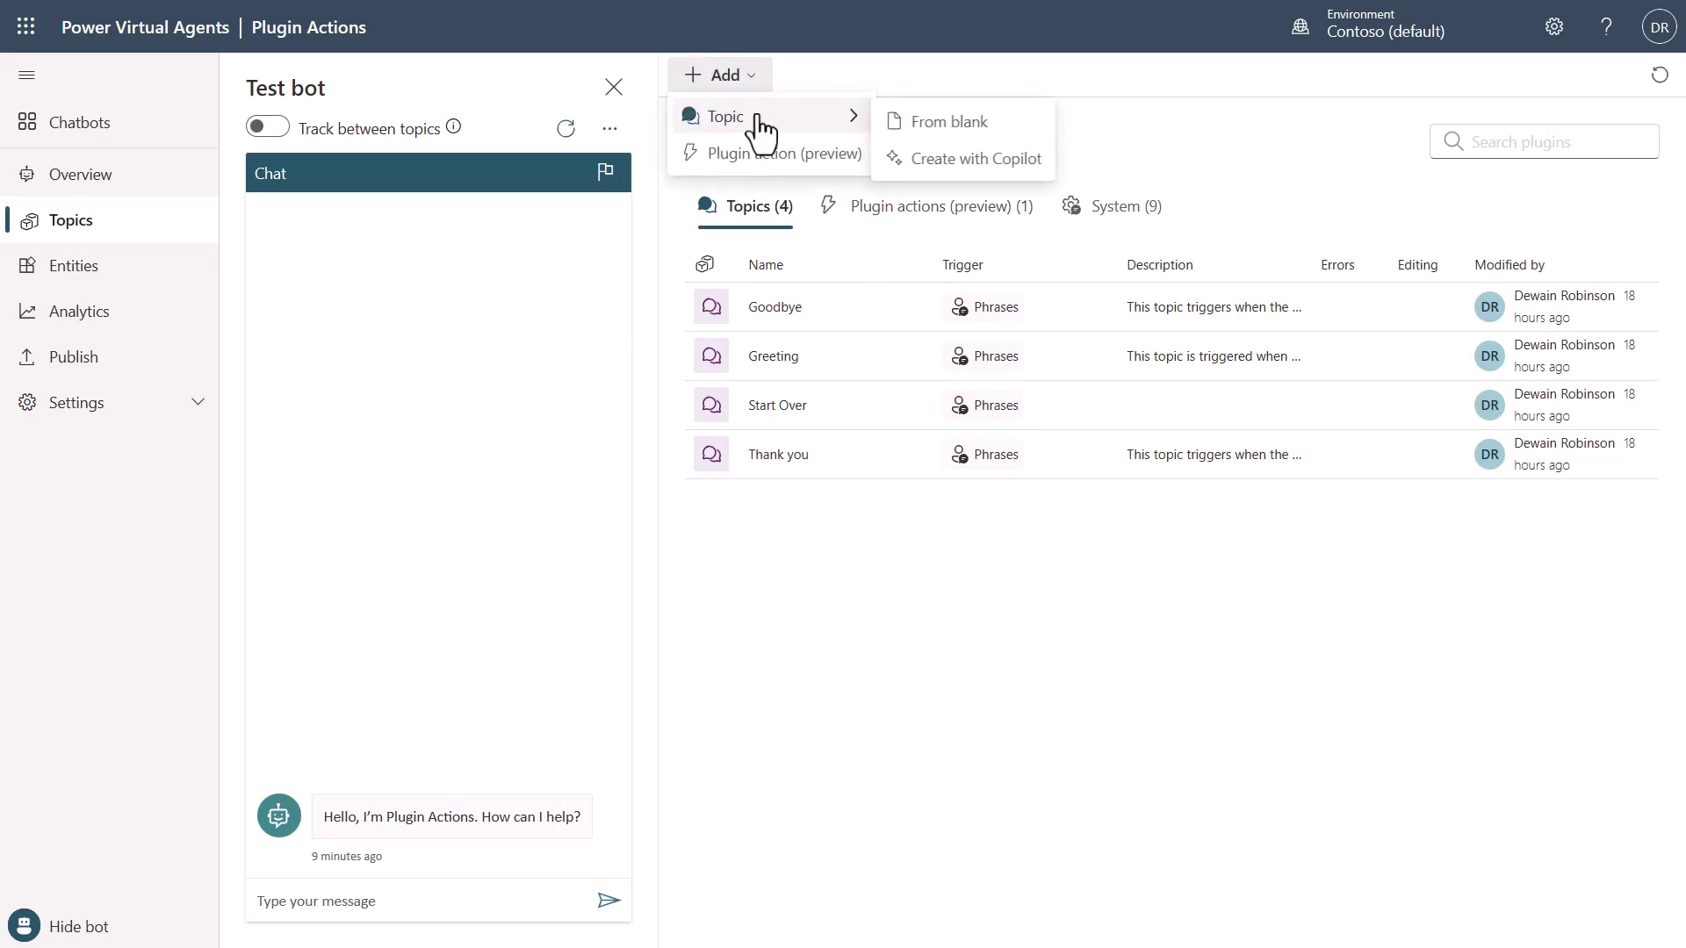
pyautogui.click(930, 127)
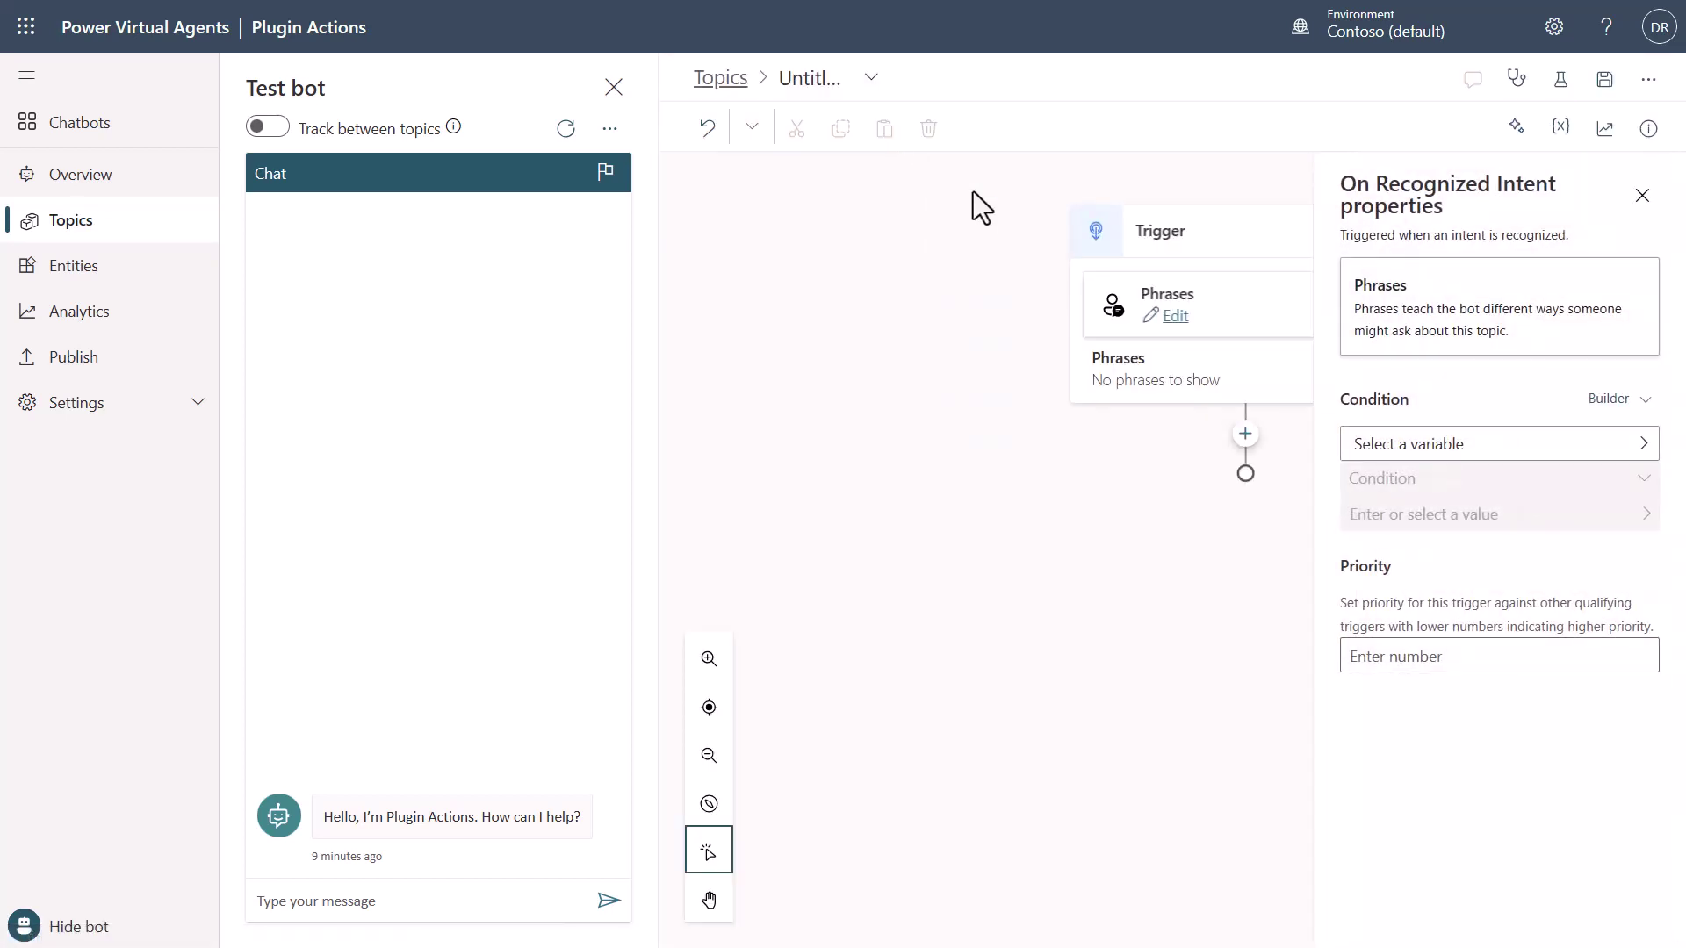
pyautogui.click(1173, 316)
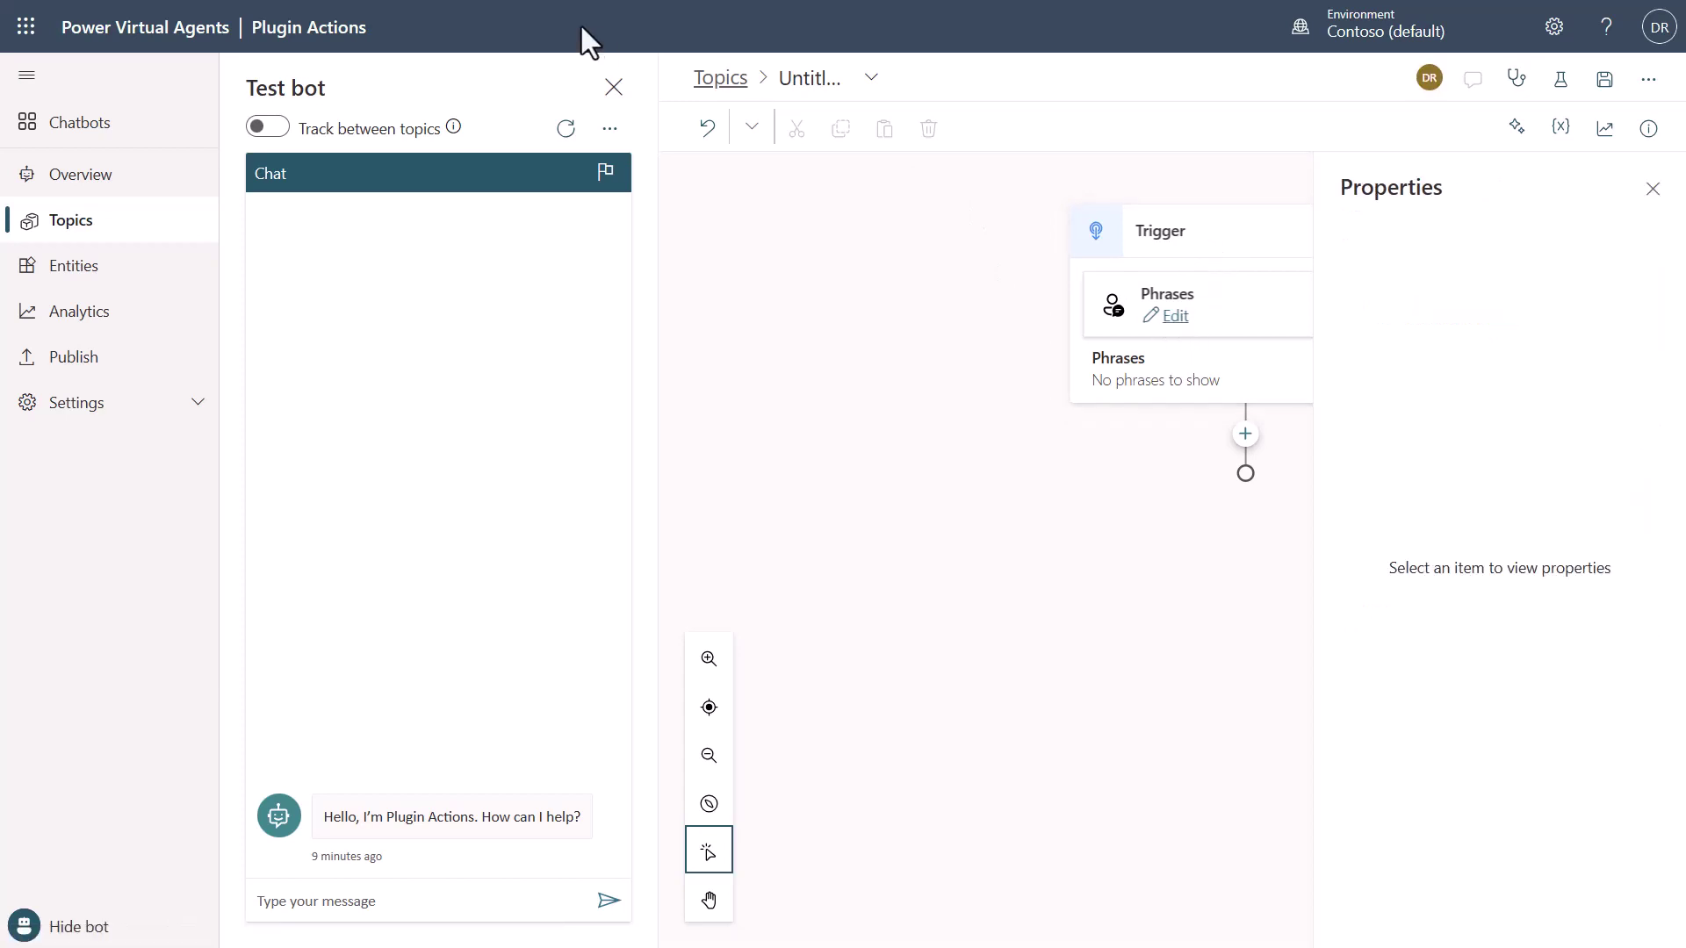
pyautogui.click(816, 78)
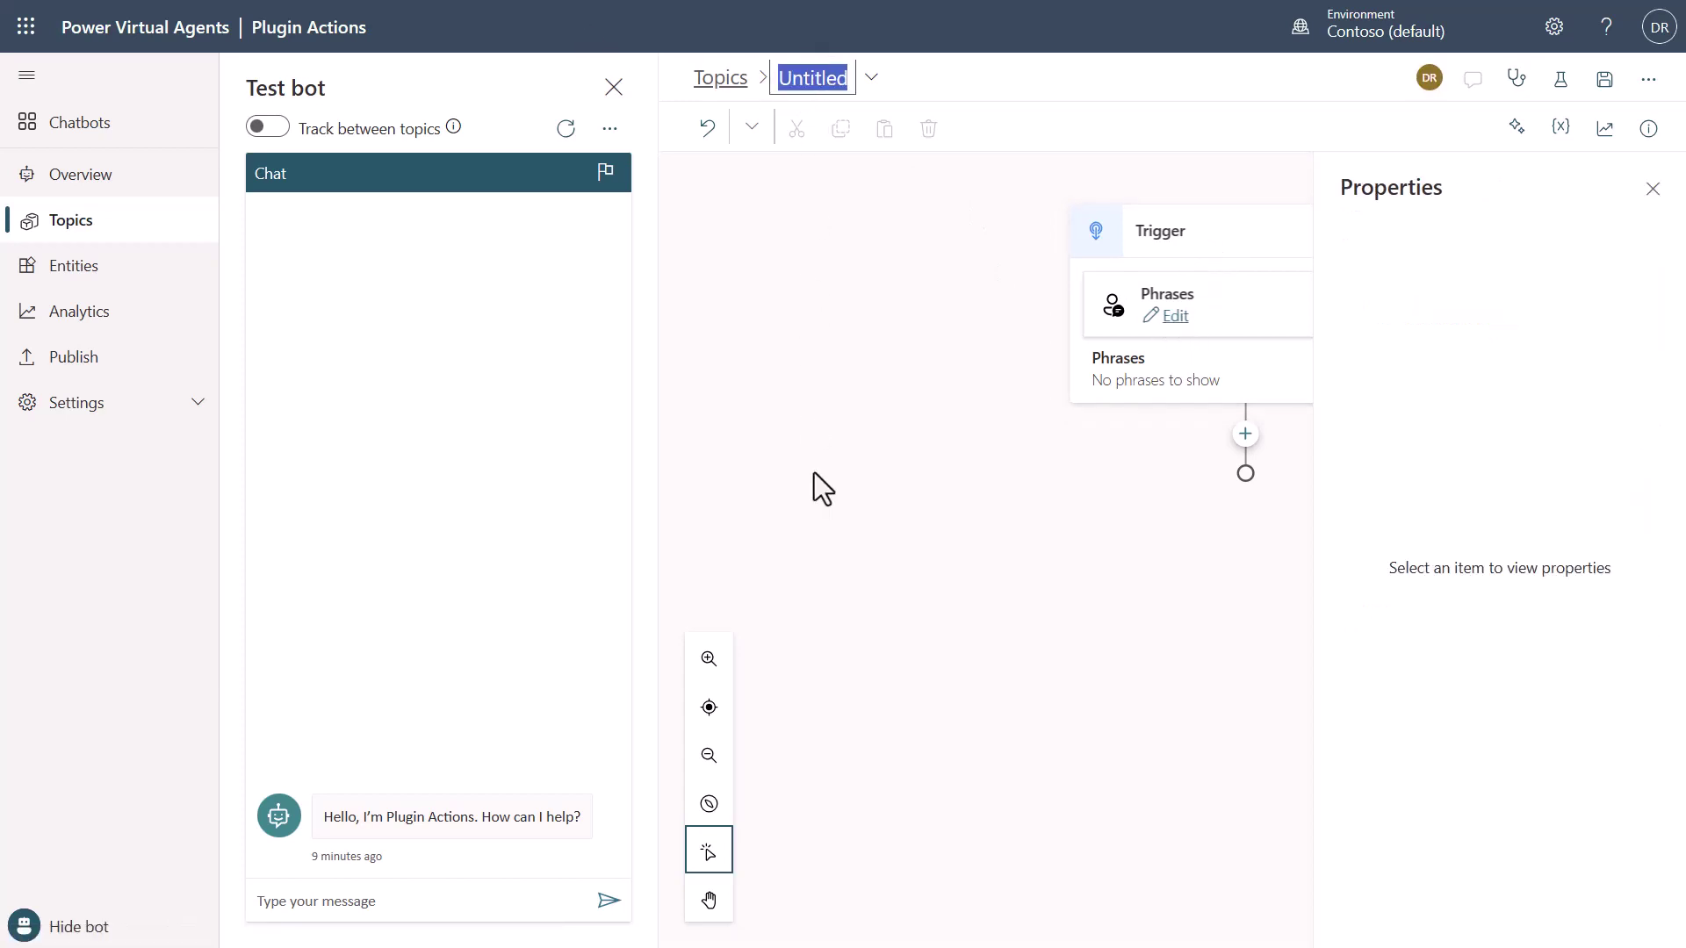
pyautogui.write('Weather')
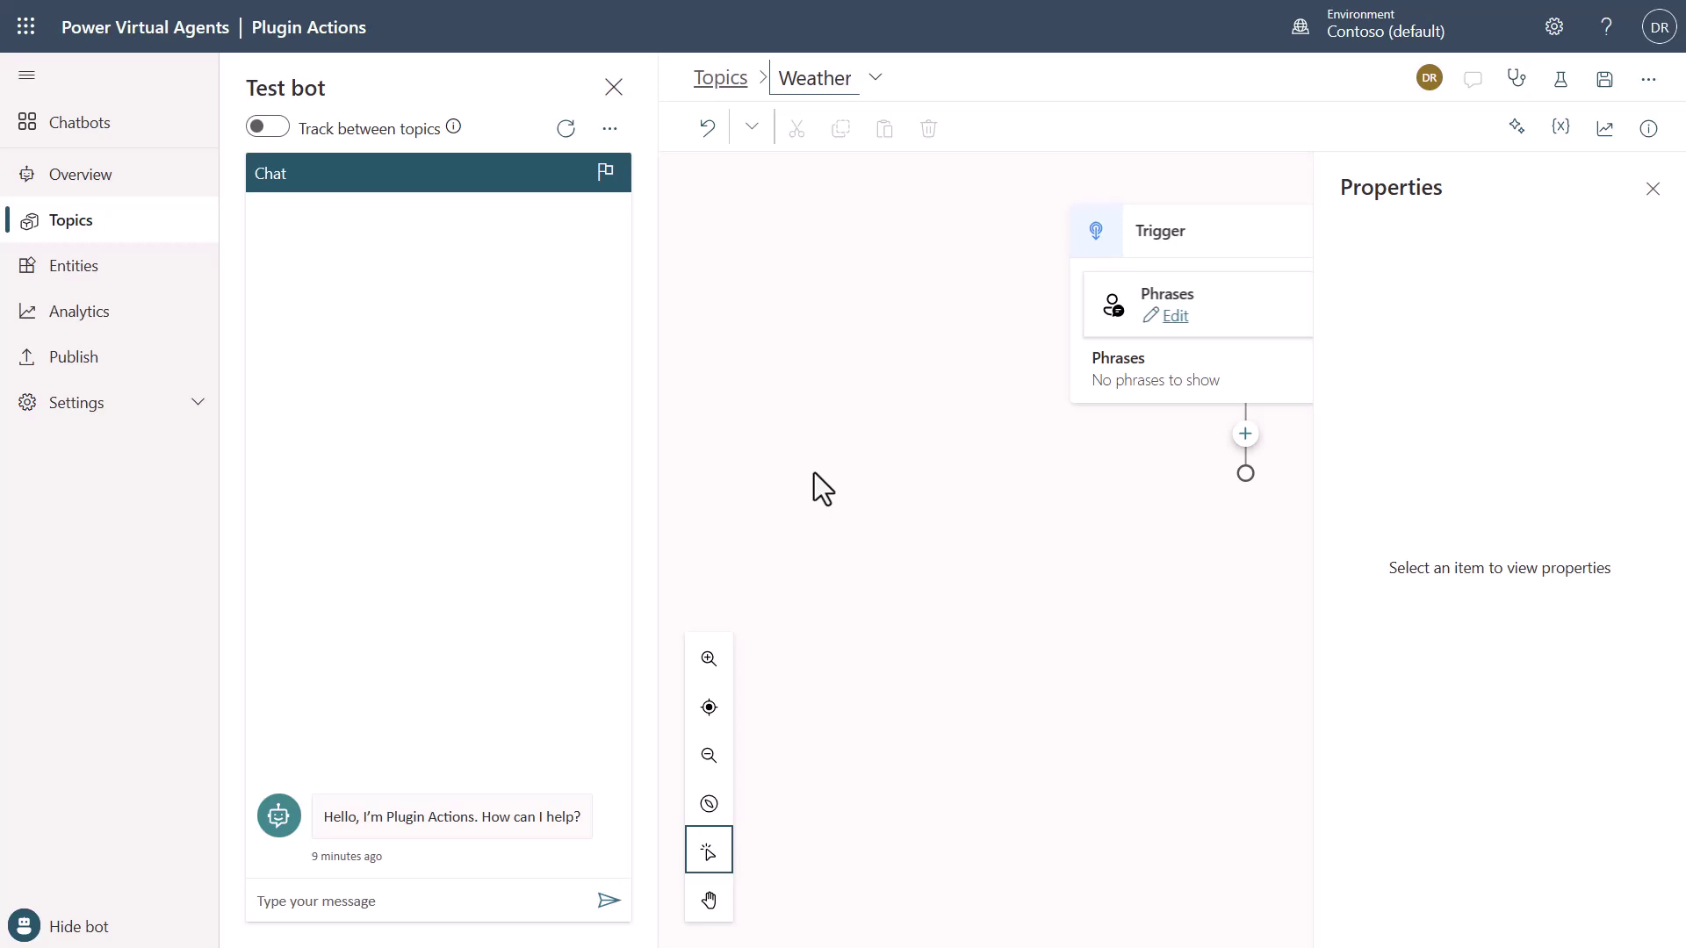
pyautogui.click(814, 472)
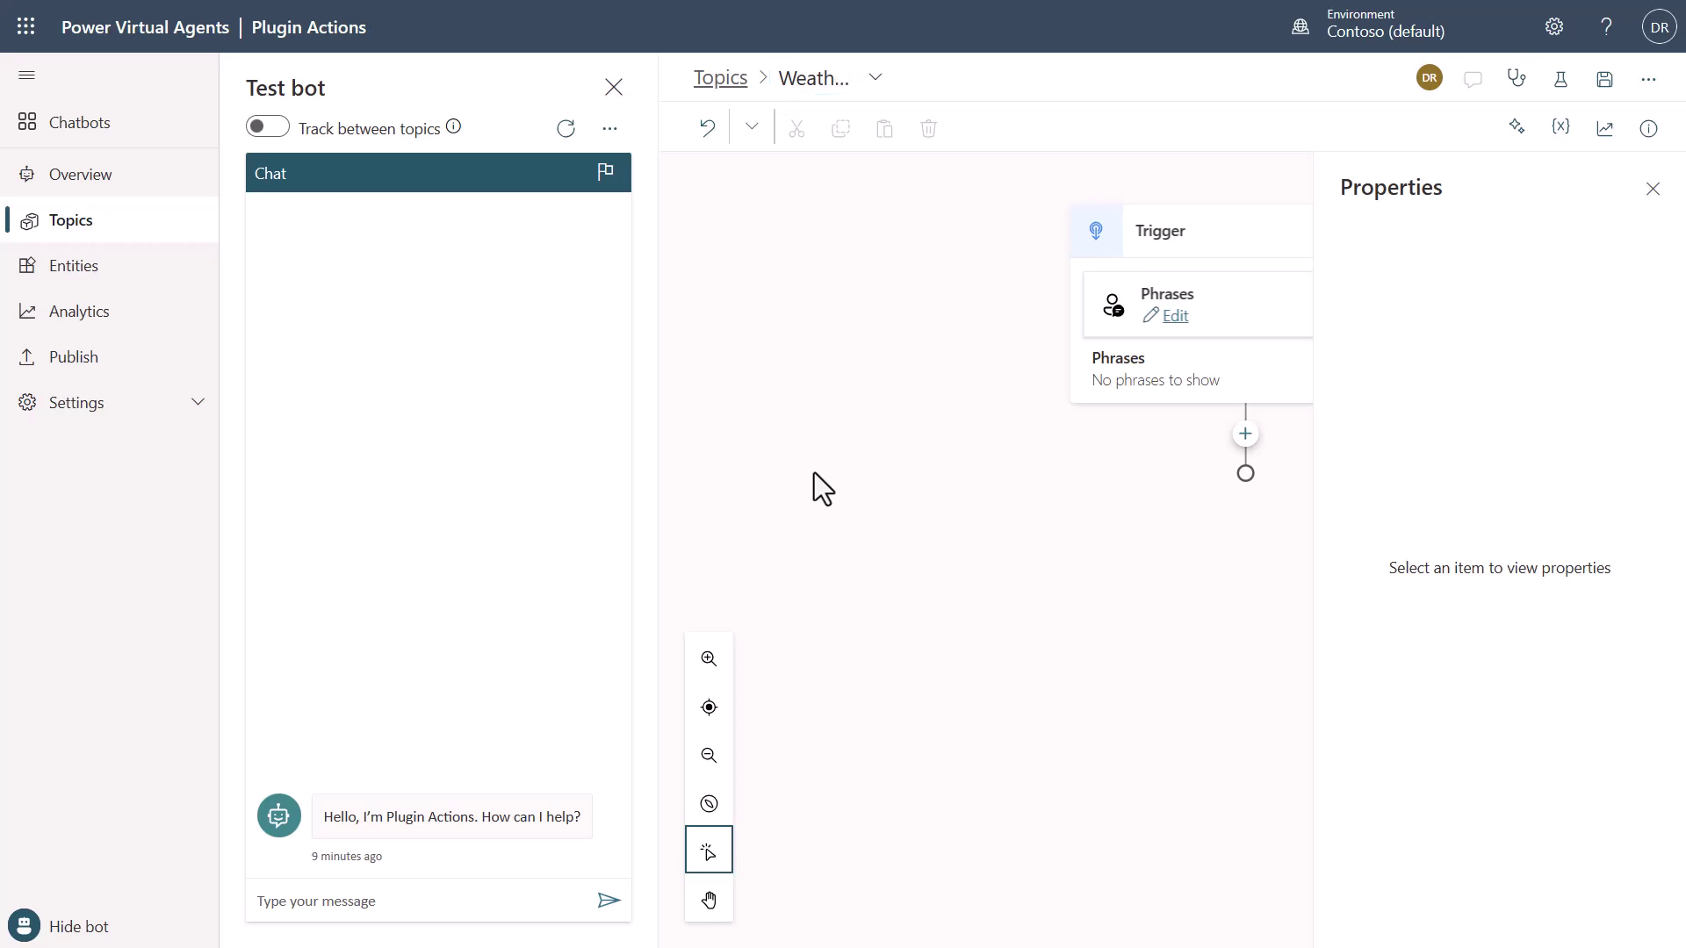
# Step: Add the trigger phrase 'What is the weather?' to the Weather topic
pyautogui.click(1172, 315)
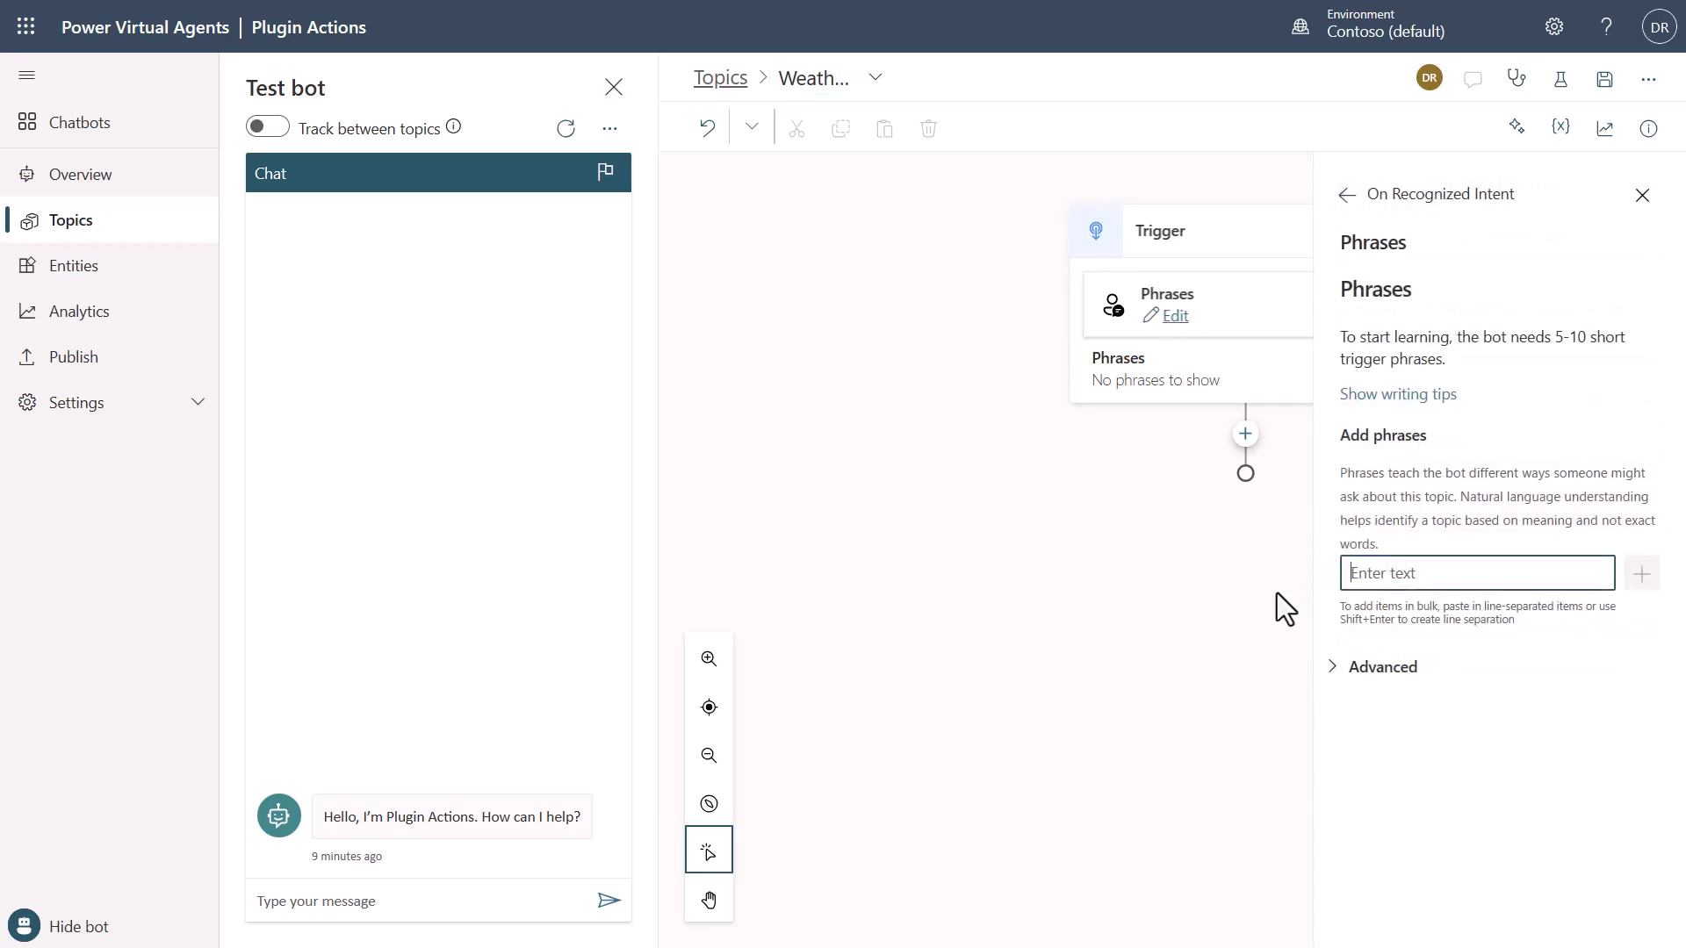
pyautogui.write('What is ')
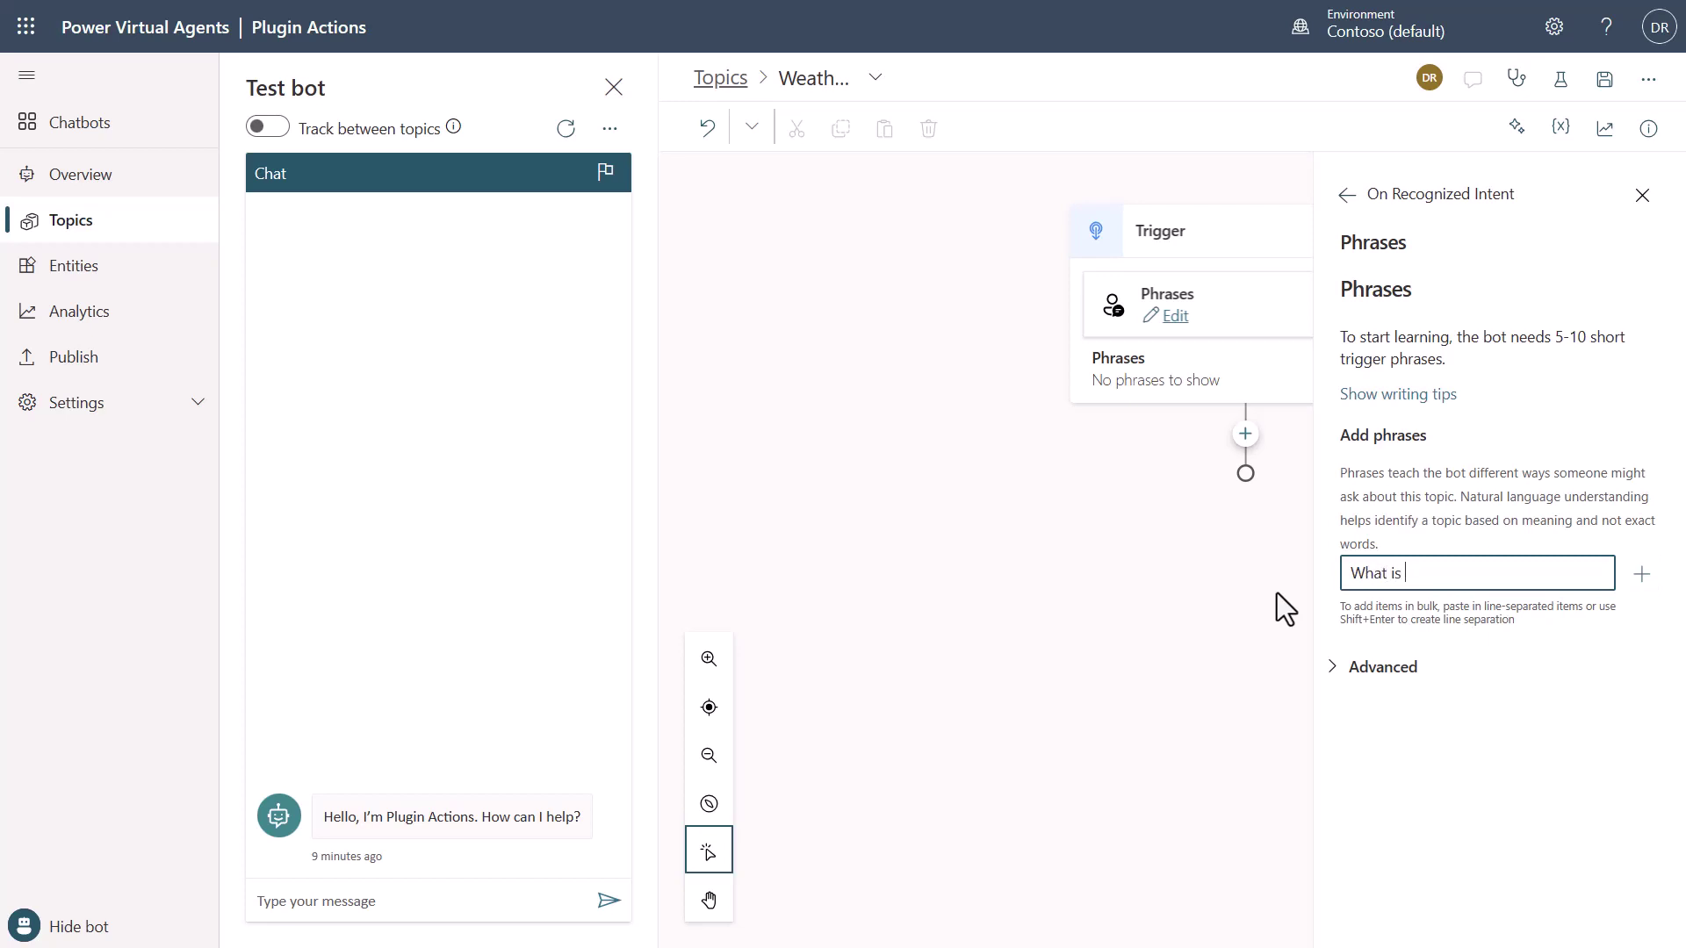
pyautogui.write('the weather?')
pyautogui.press('Return')
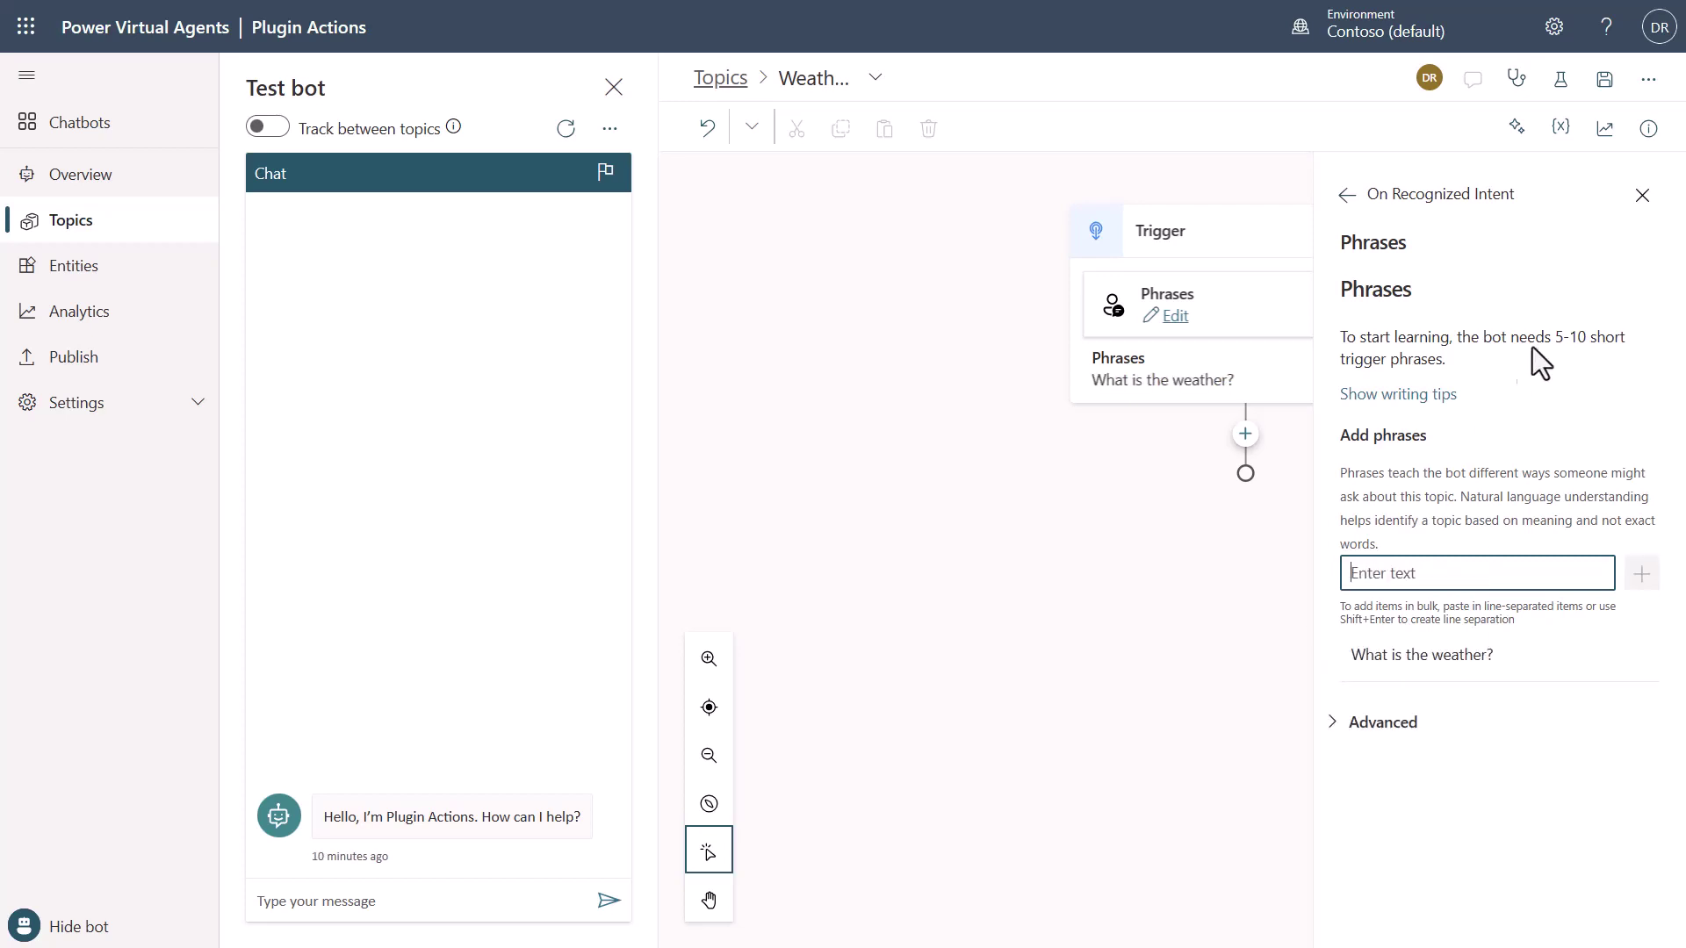
# Step: Insert the MSN Weather - Get forecast for today plugin action below the Weather topic's trigger
pyautogui.click(1640, 195)
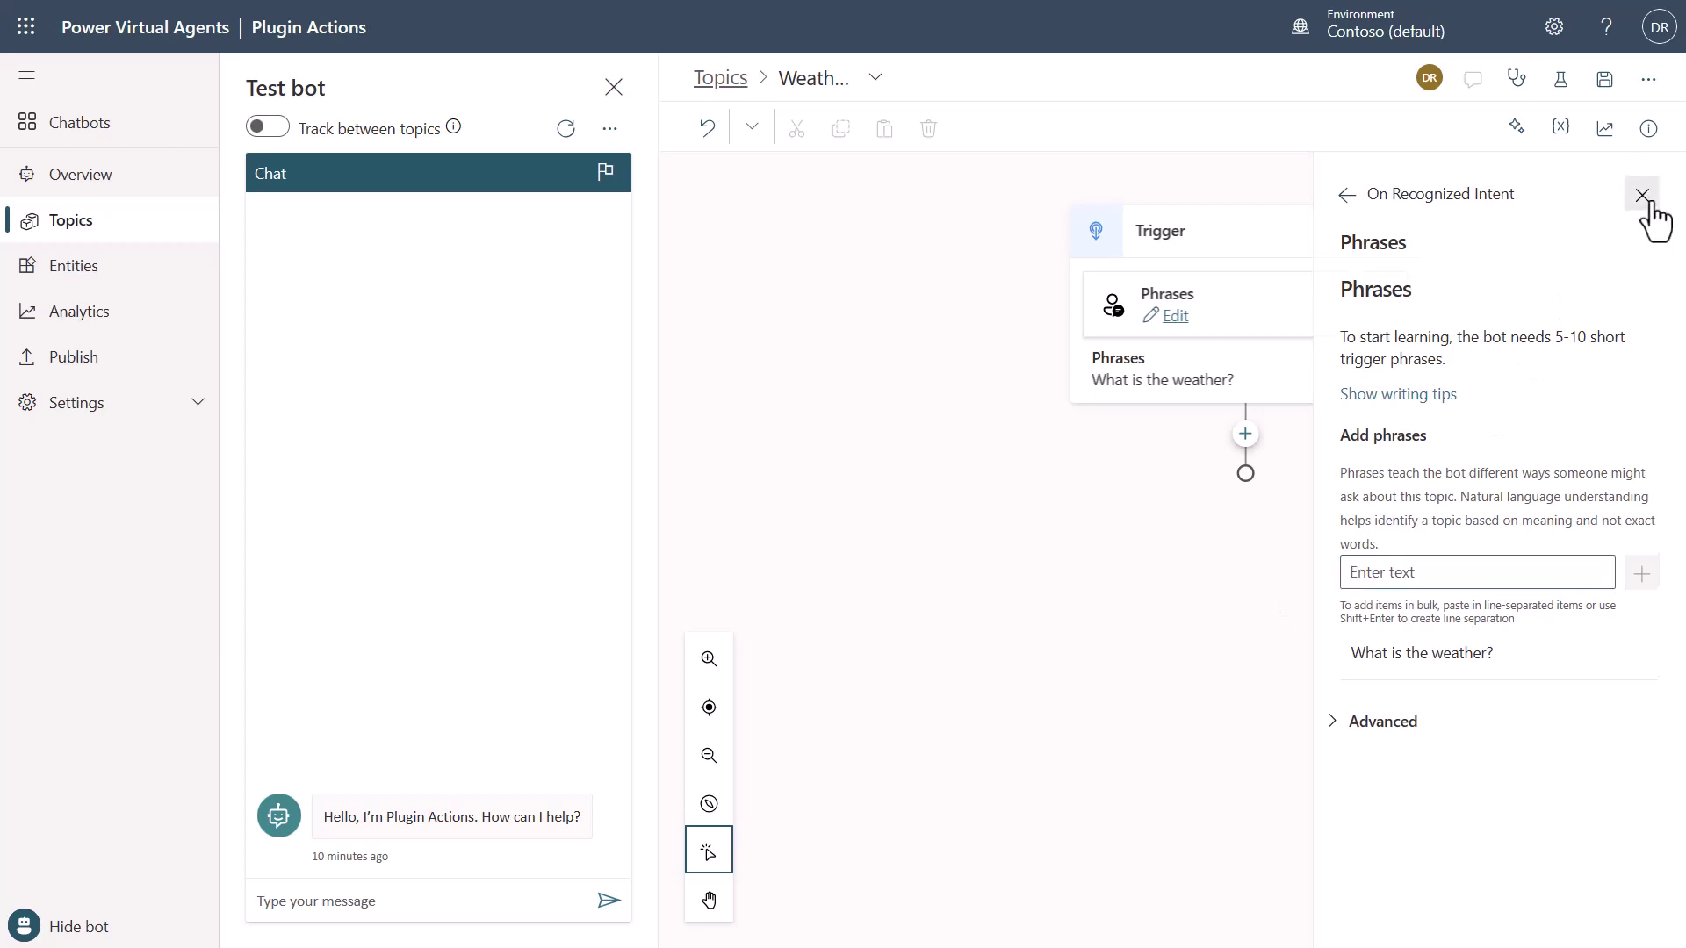
pyautogui.click(1247, 436)
pyautogui.moveTo(1245, 756)
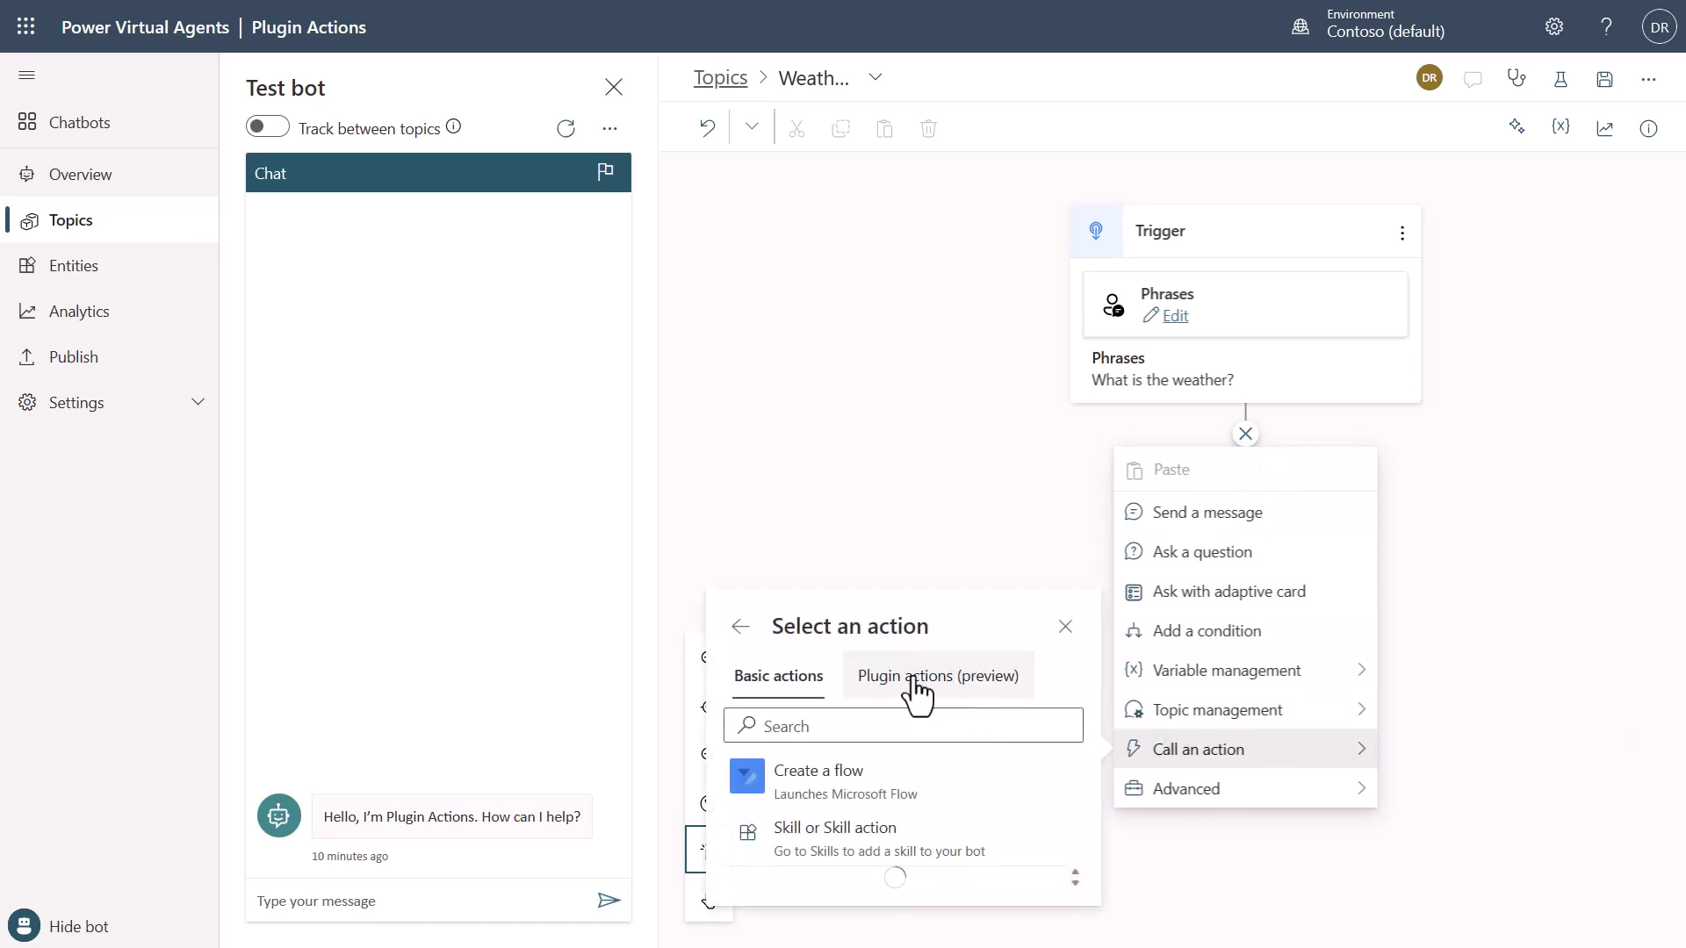
pyautogui.click(917, 683)
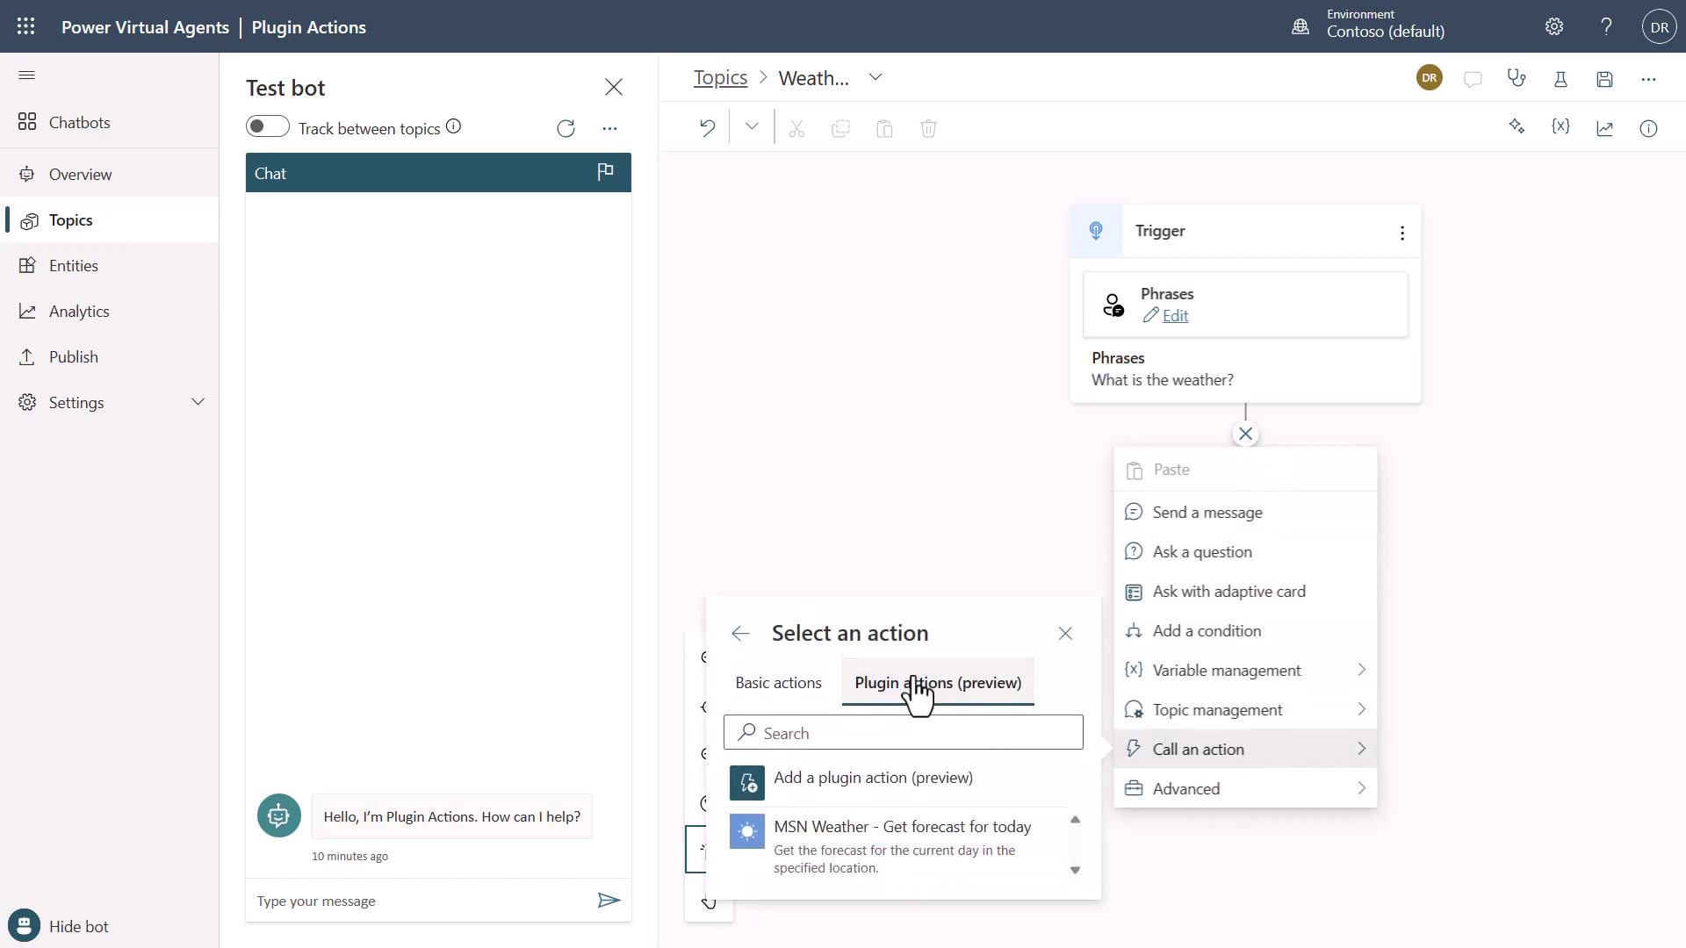
pyautogui.click(869, 850)
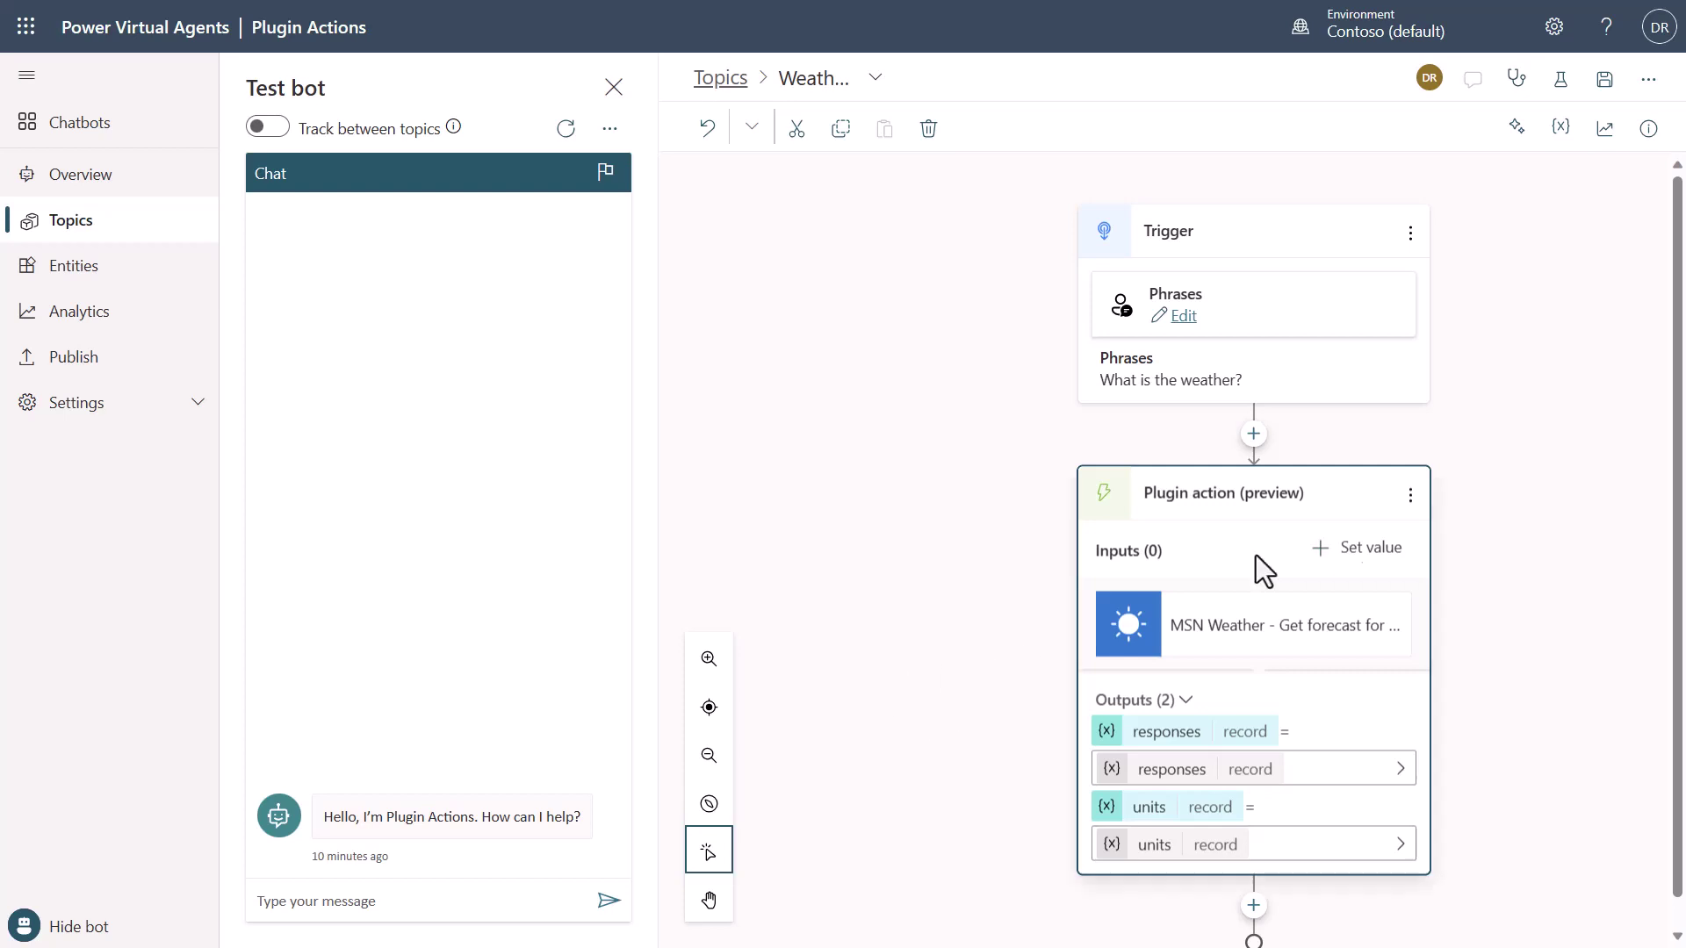
pyautogui.click(1372, 551)
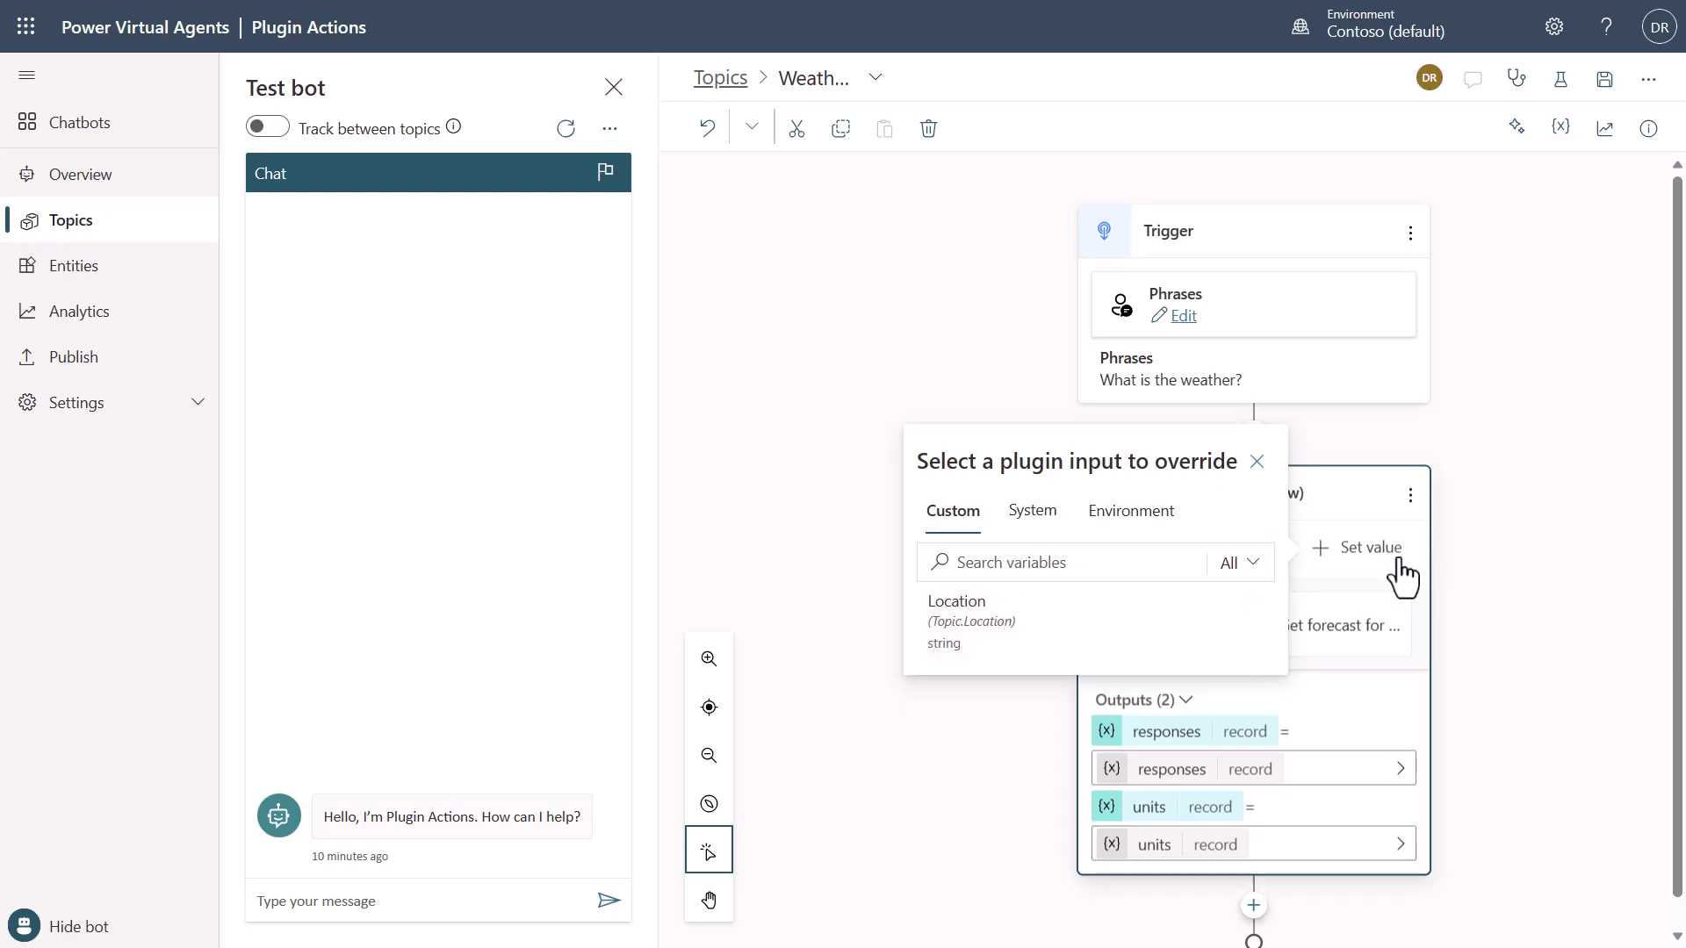
pyautogui.click(1537, 566)
pyautogui.click(1537, 566)
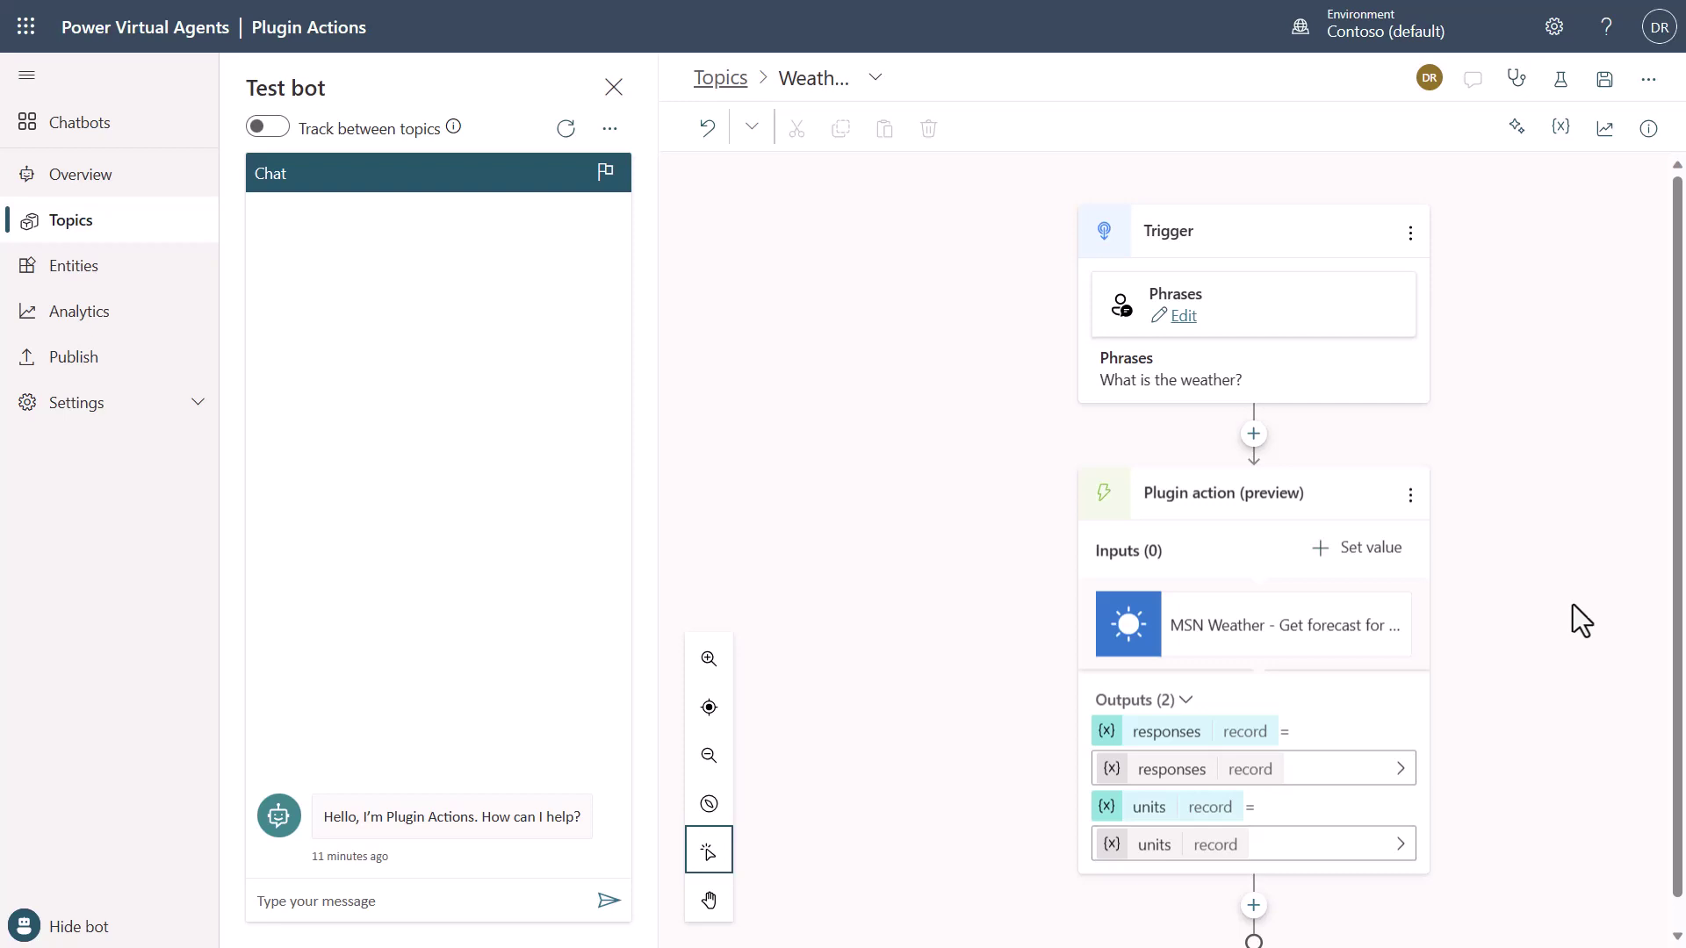
# Step: Add an End current topic node after the forecast plugin action and save the Weather topic
pyautogui.scroll(-1, 1573, 604)
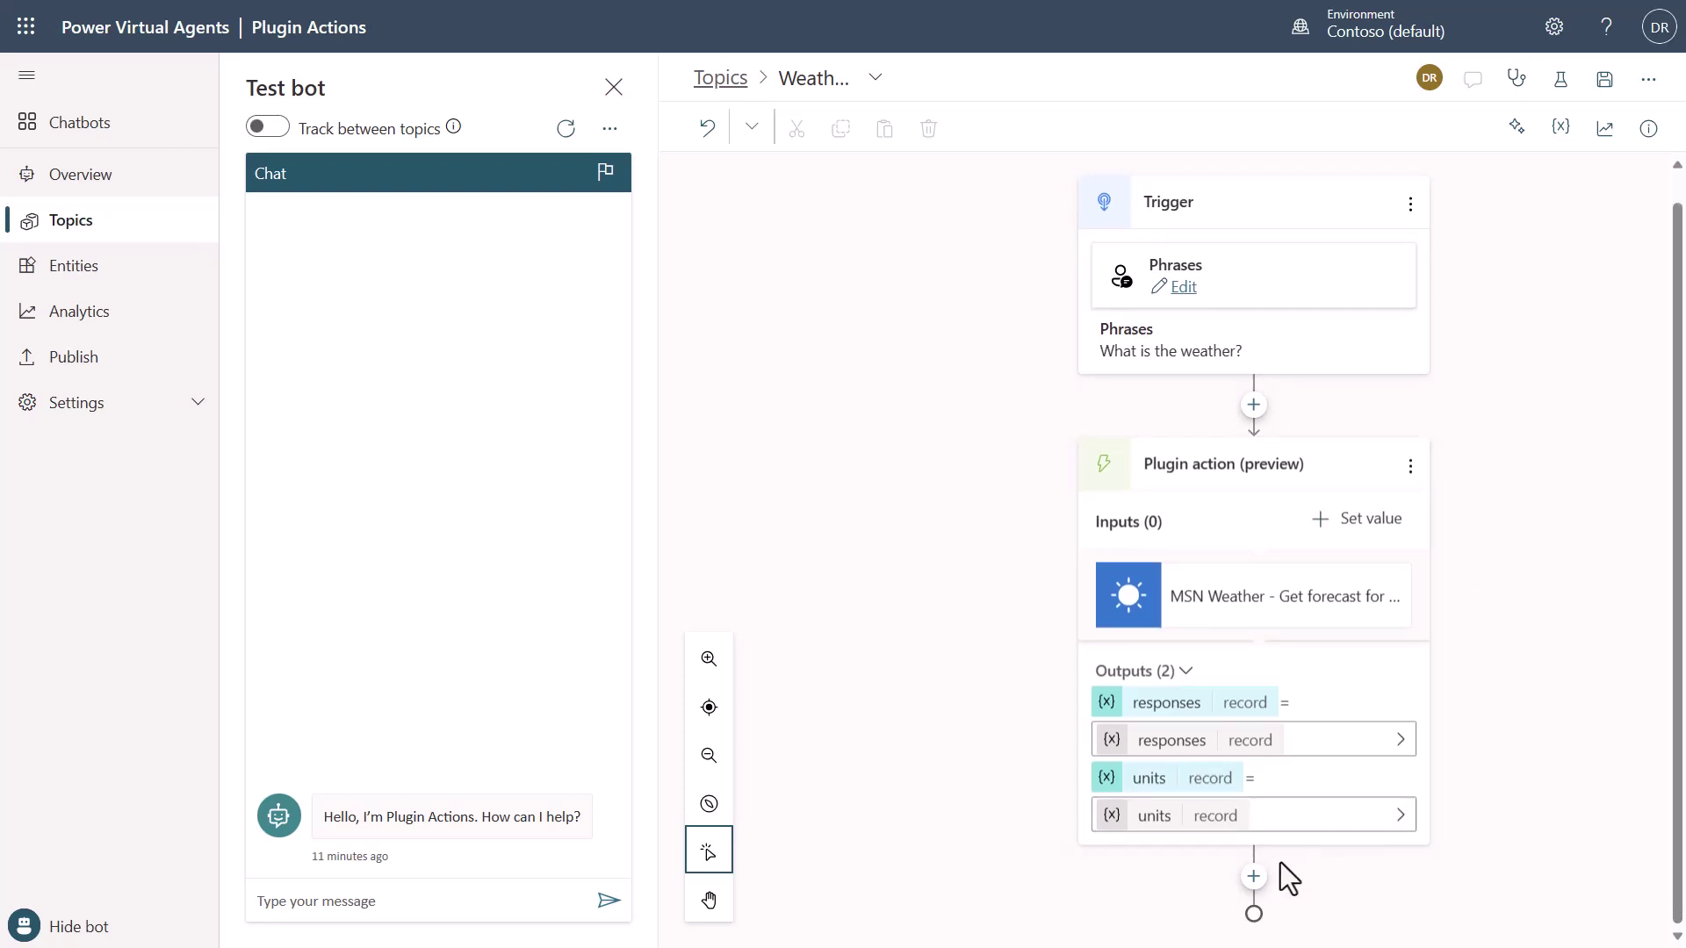
pyautogui.click(1252, 876)
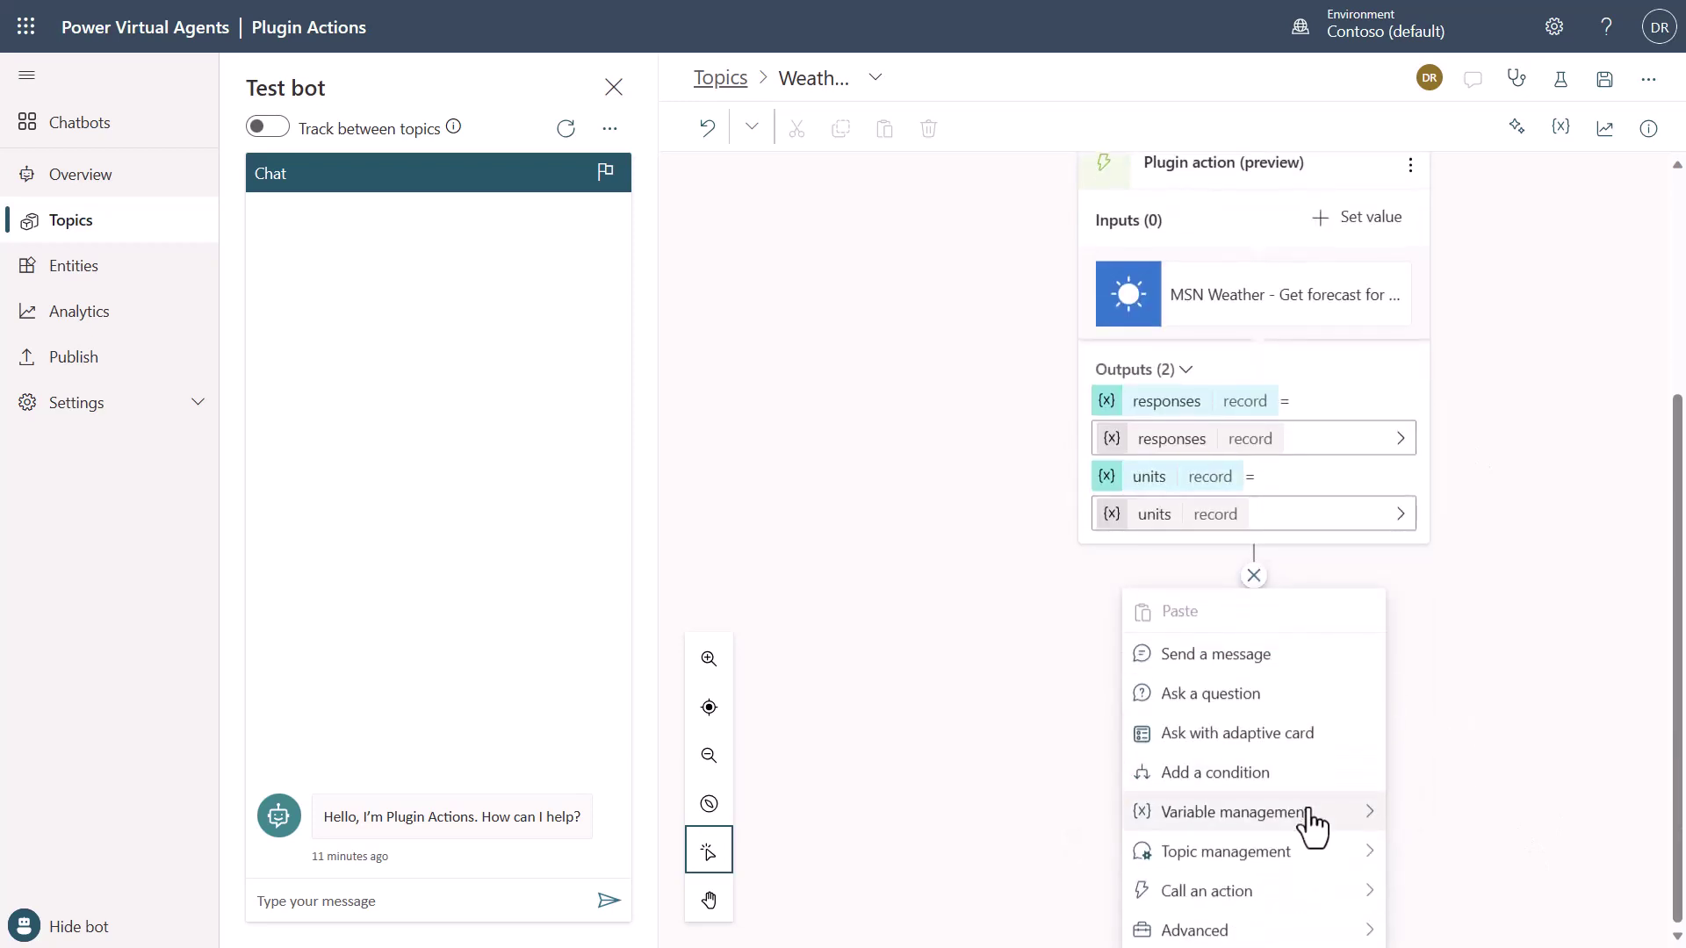
pyautogui.moveTo(1308, 856)
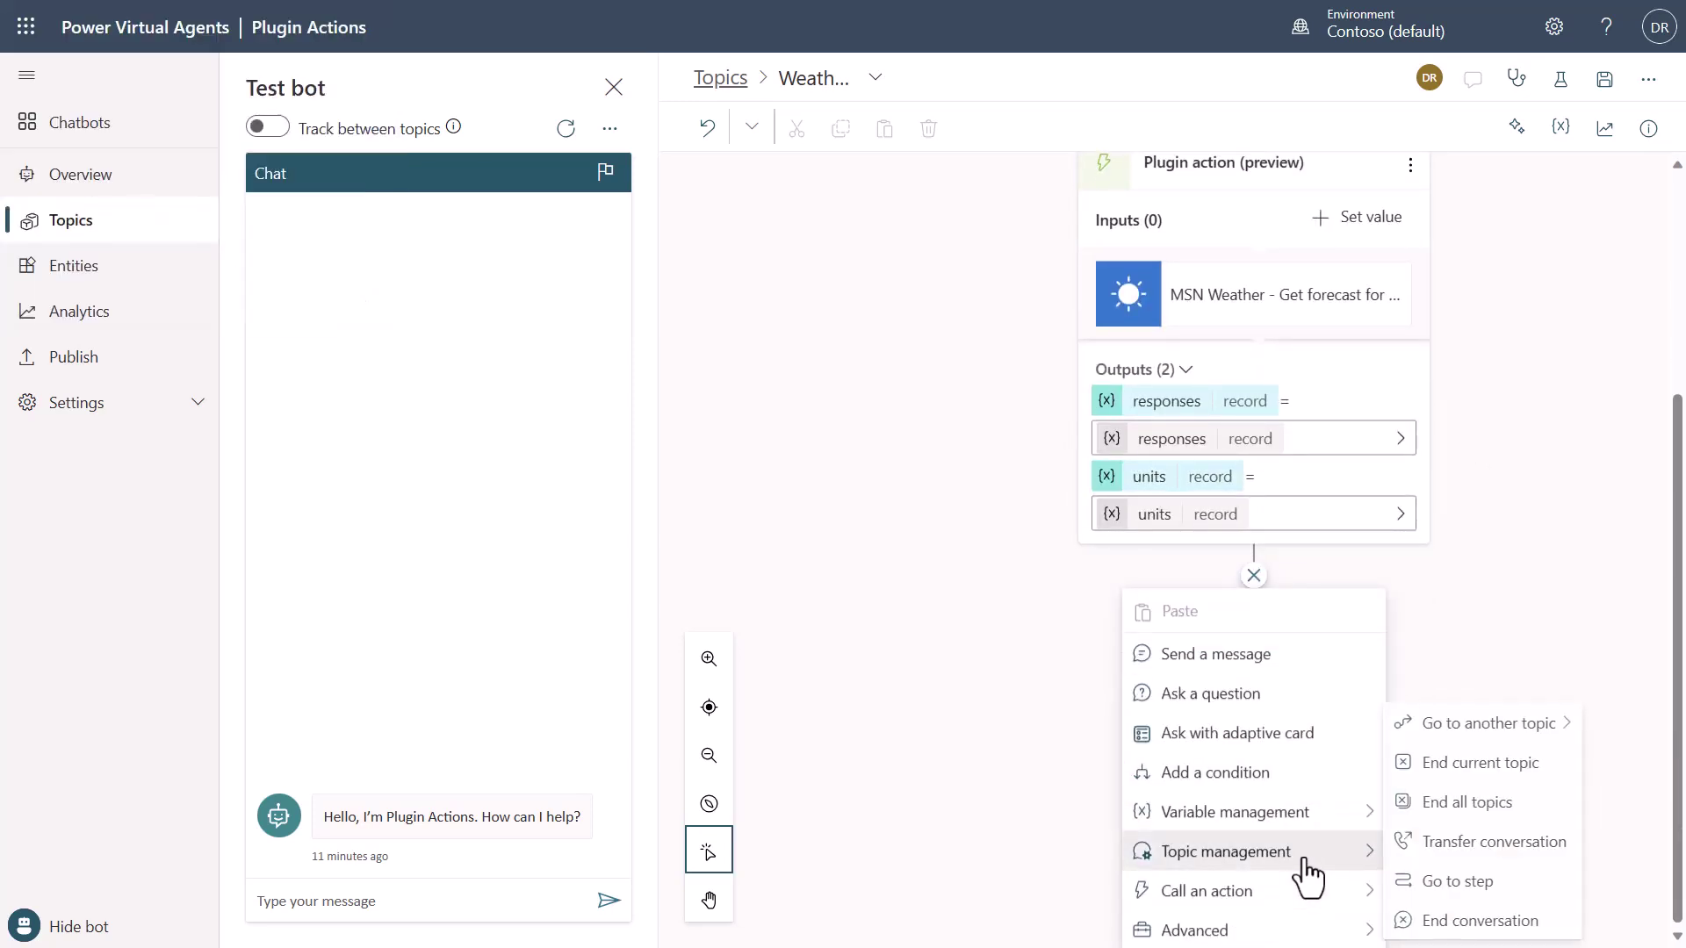
pyautogui.click(1532, 774)
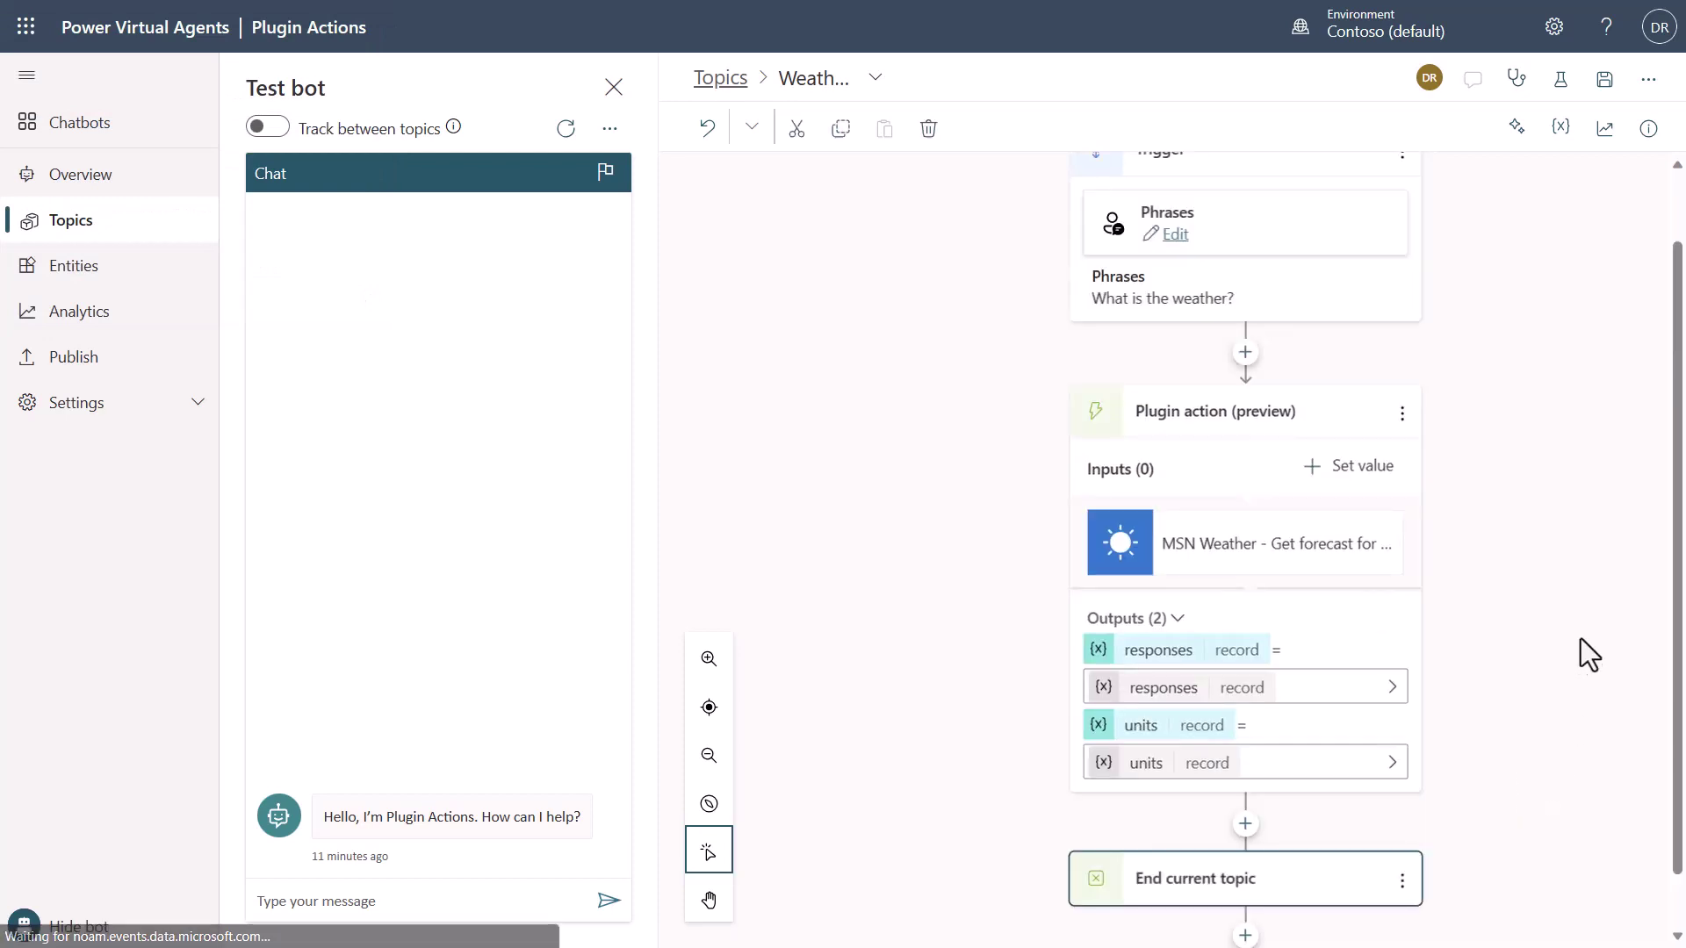
pyautogui.click(1604, 83)
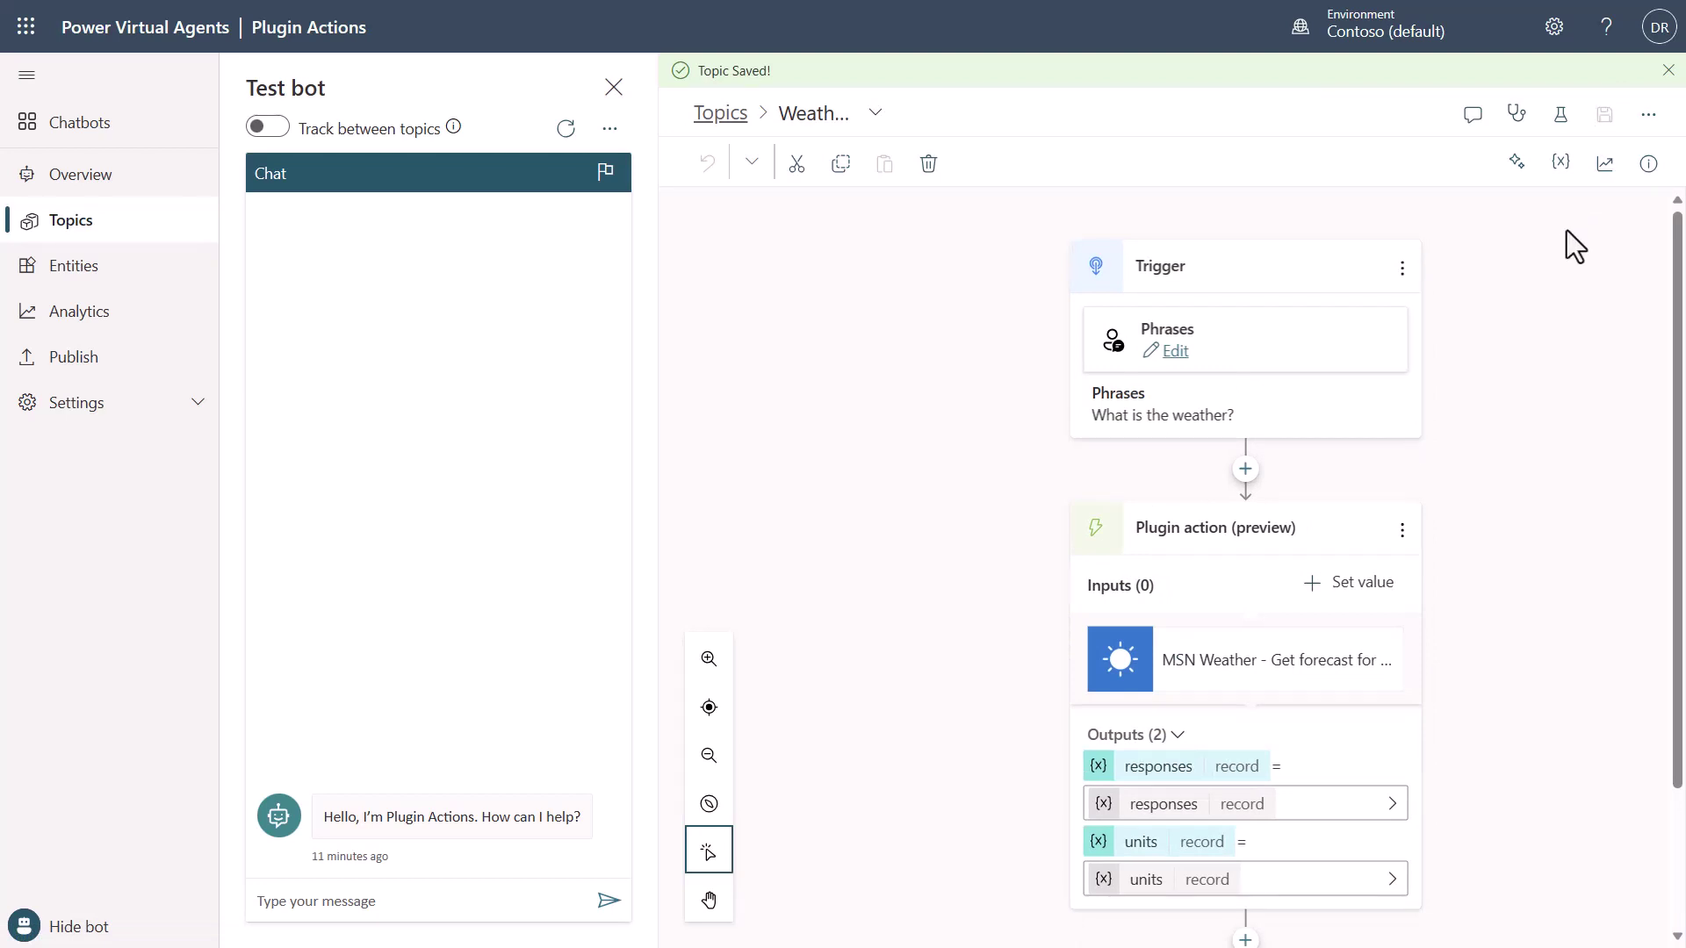
# Step: Send 'What is the weather?' to the test bot
pyautogui.click(364, 903)
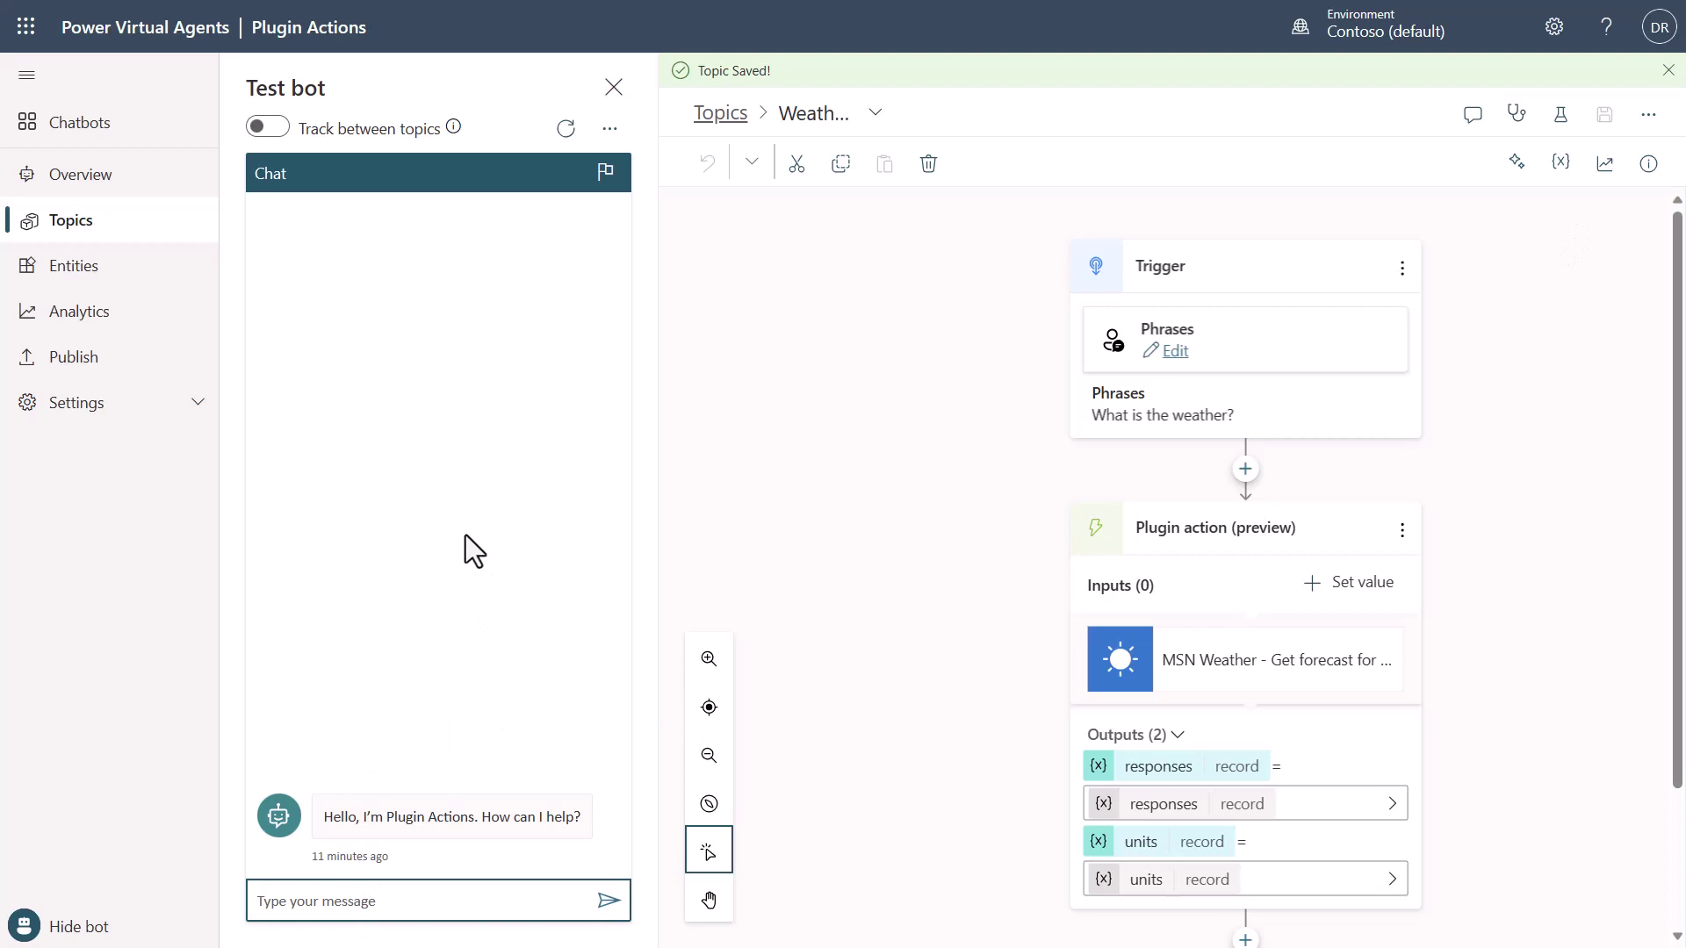
pyautogui.write('What is the weathere')
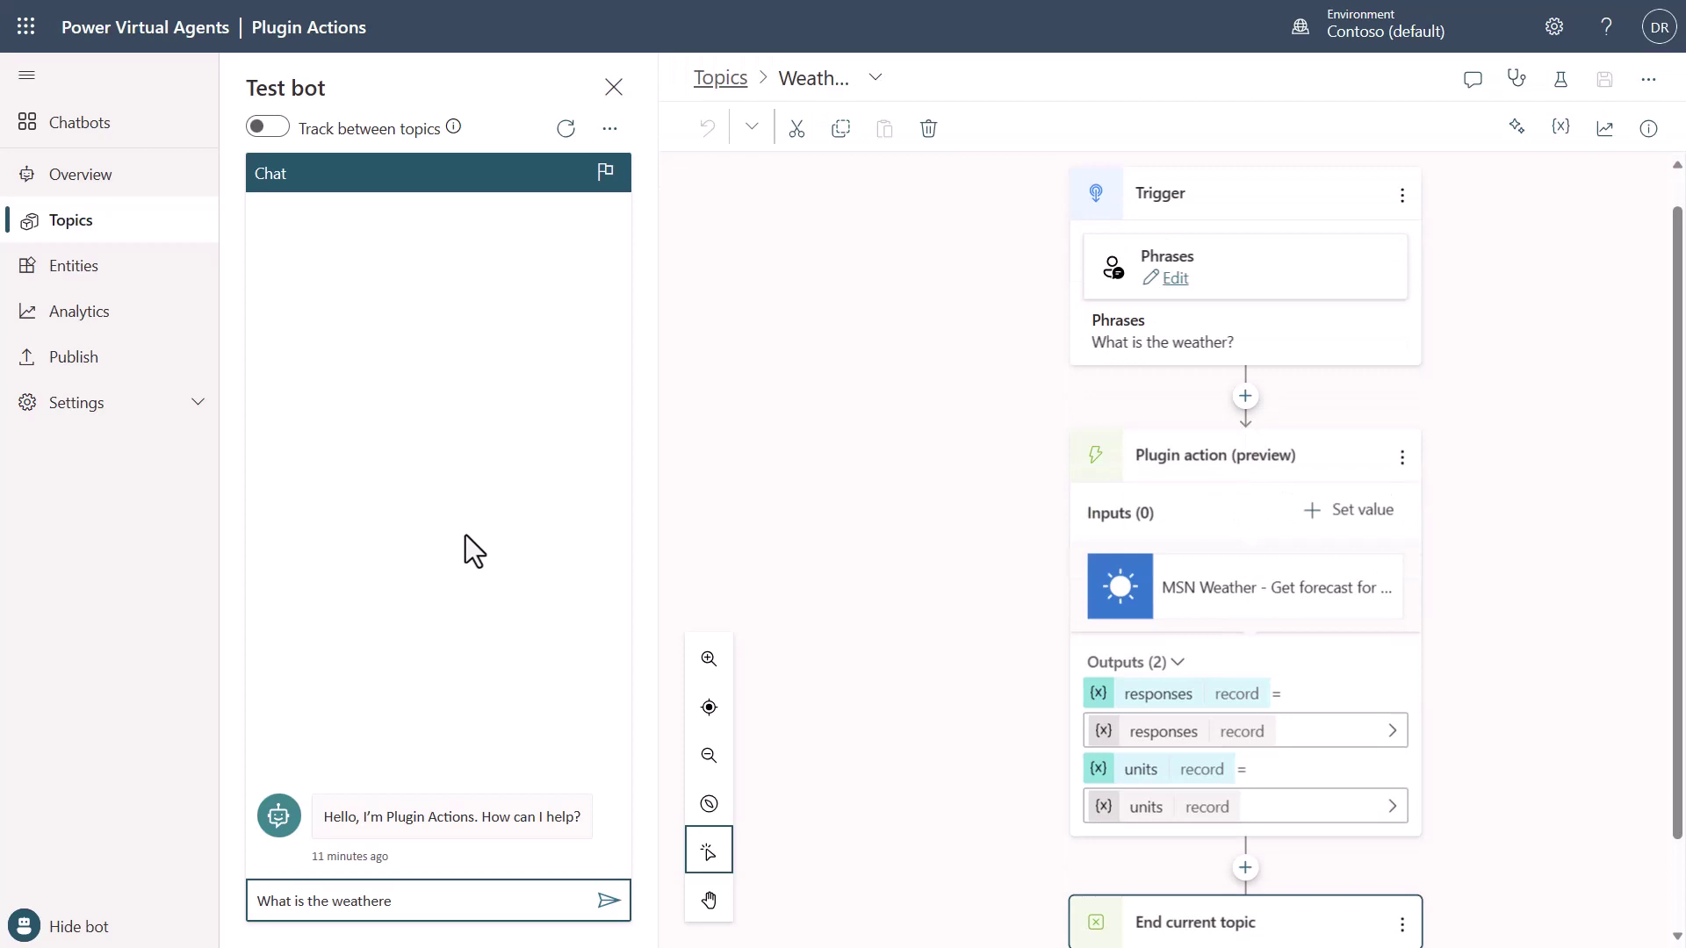
pyautogui.press('BackSpace')
pyautogui.write('?')
pyautogui.press('Return')
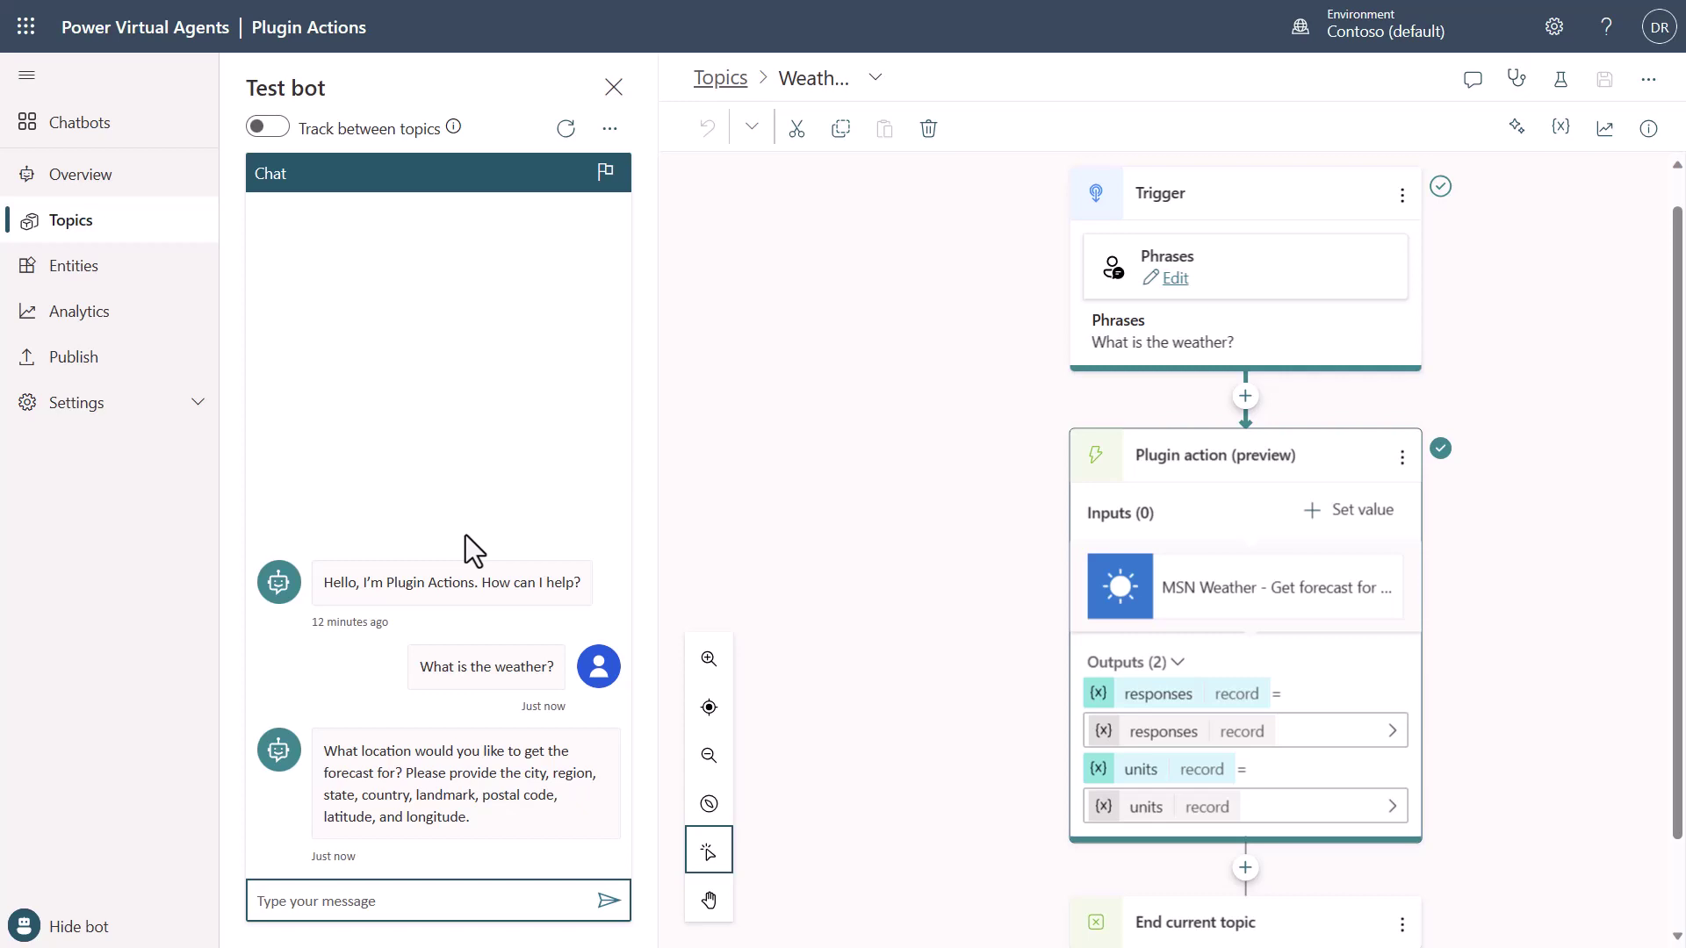
# Step: Reply with the location Atlanta, GA, then type 'What is the weather in Las Vegas?'
pyautogui.write('I am in')
pyautogui.write('located ')
pyautogui.write('in Atlant')
pyautogui.write('a, GA')
pyautogui.press('Return')
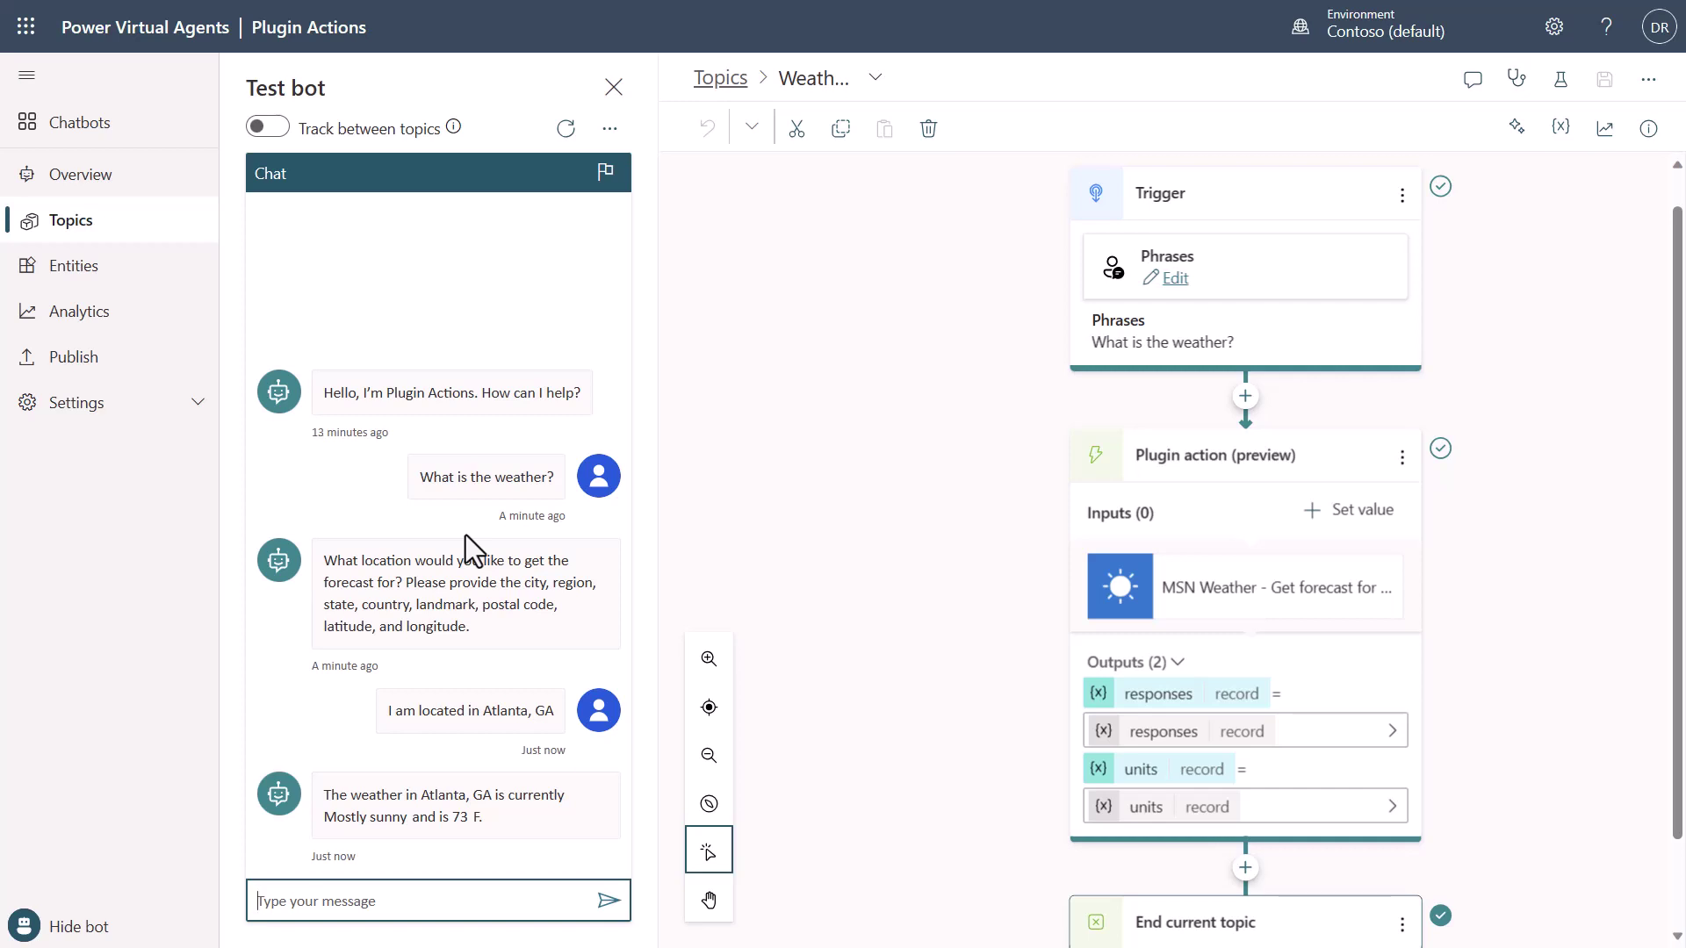
pyautogui.write('What is the weather in Las Vegas?')
# Step: Send the Las Vegas weather question to the test bot
pyautogui.press('Return')
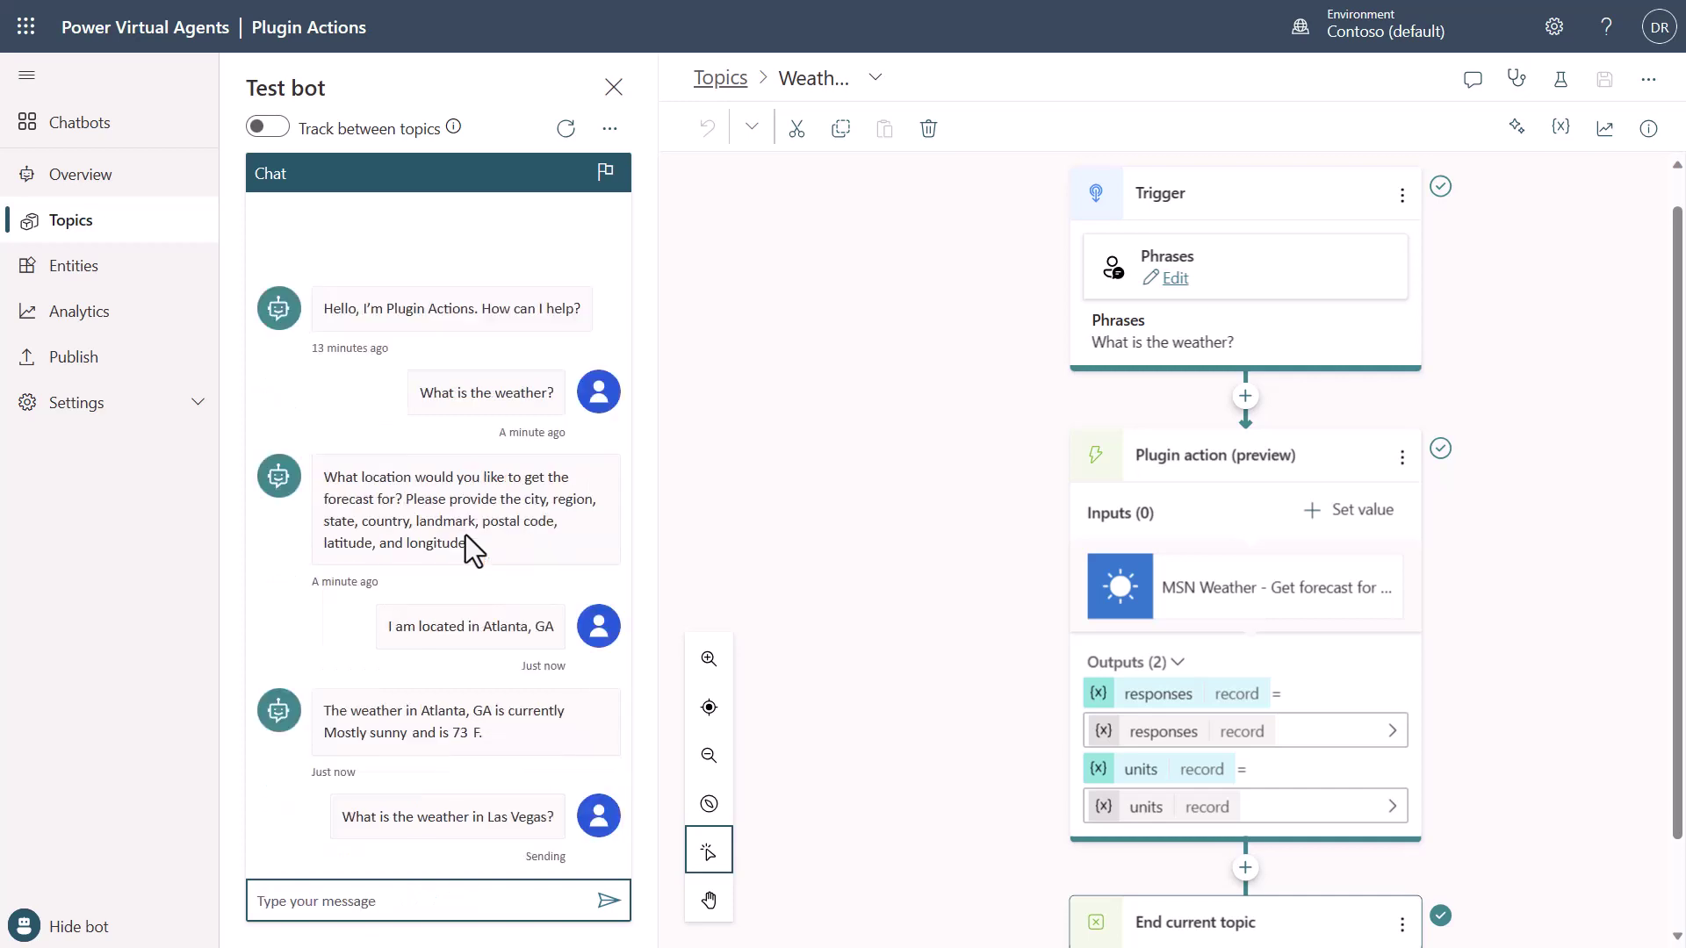